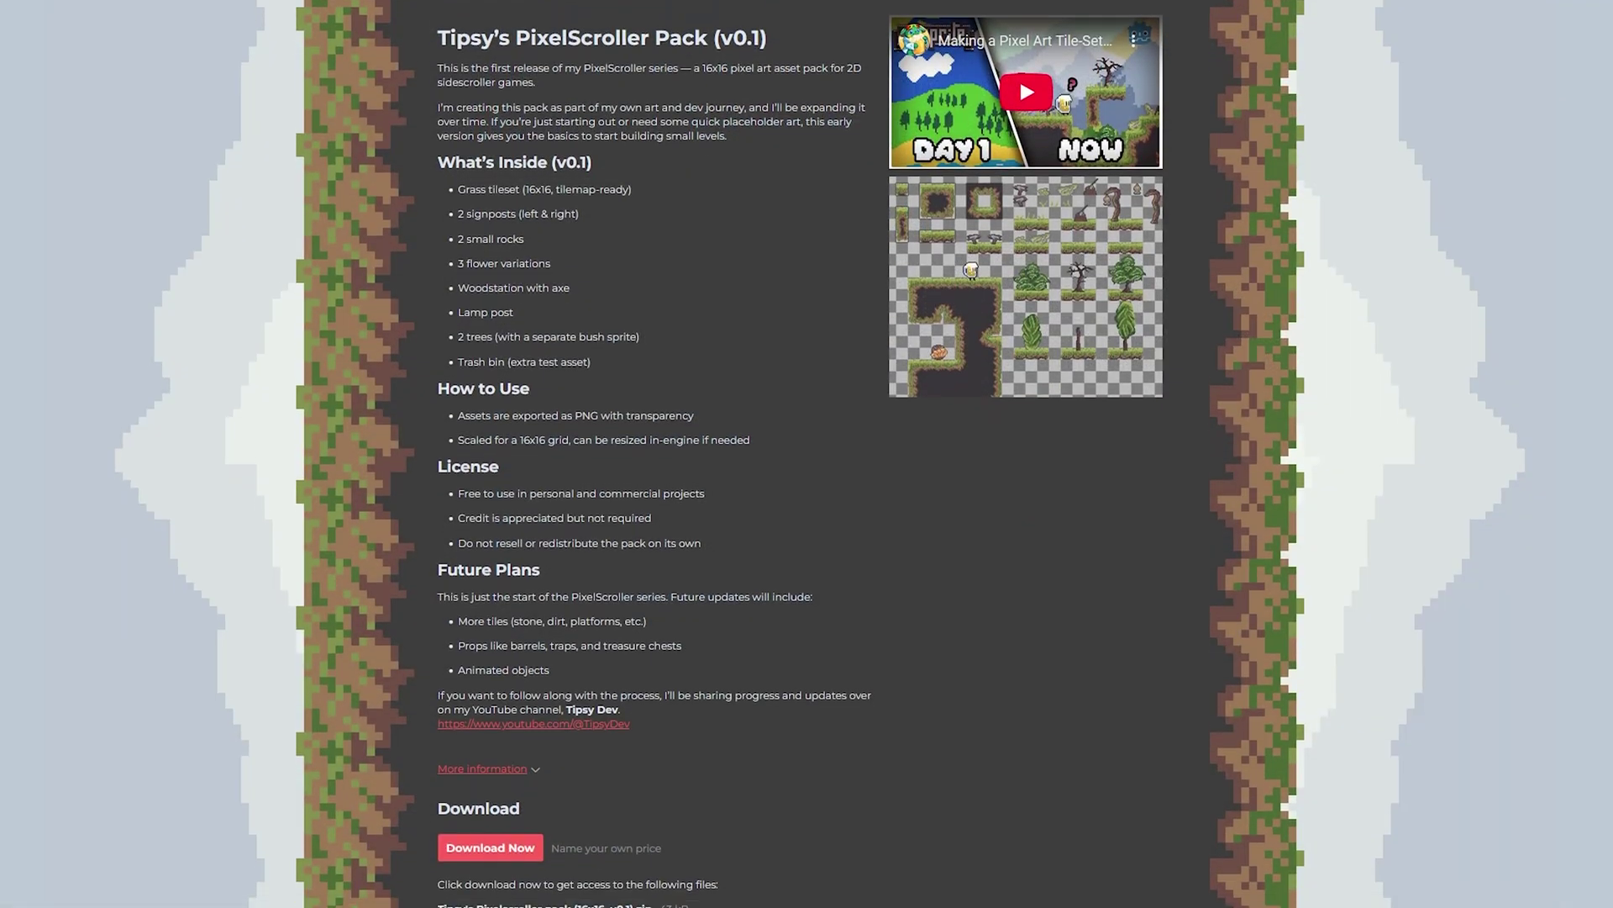
Scroll down through the YouTube video description.
{"action": "scroll", "coordinate": [656, 454], "scroll_direction": "down", "scroll_amount": 3}
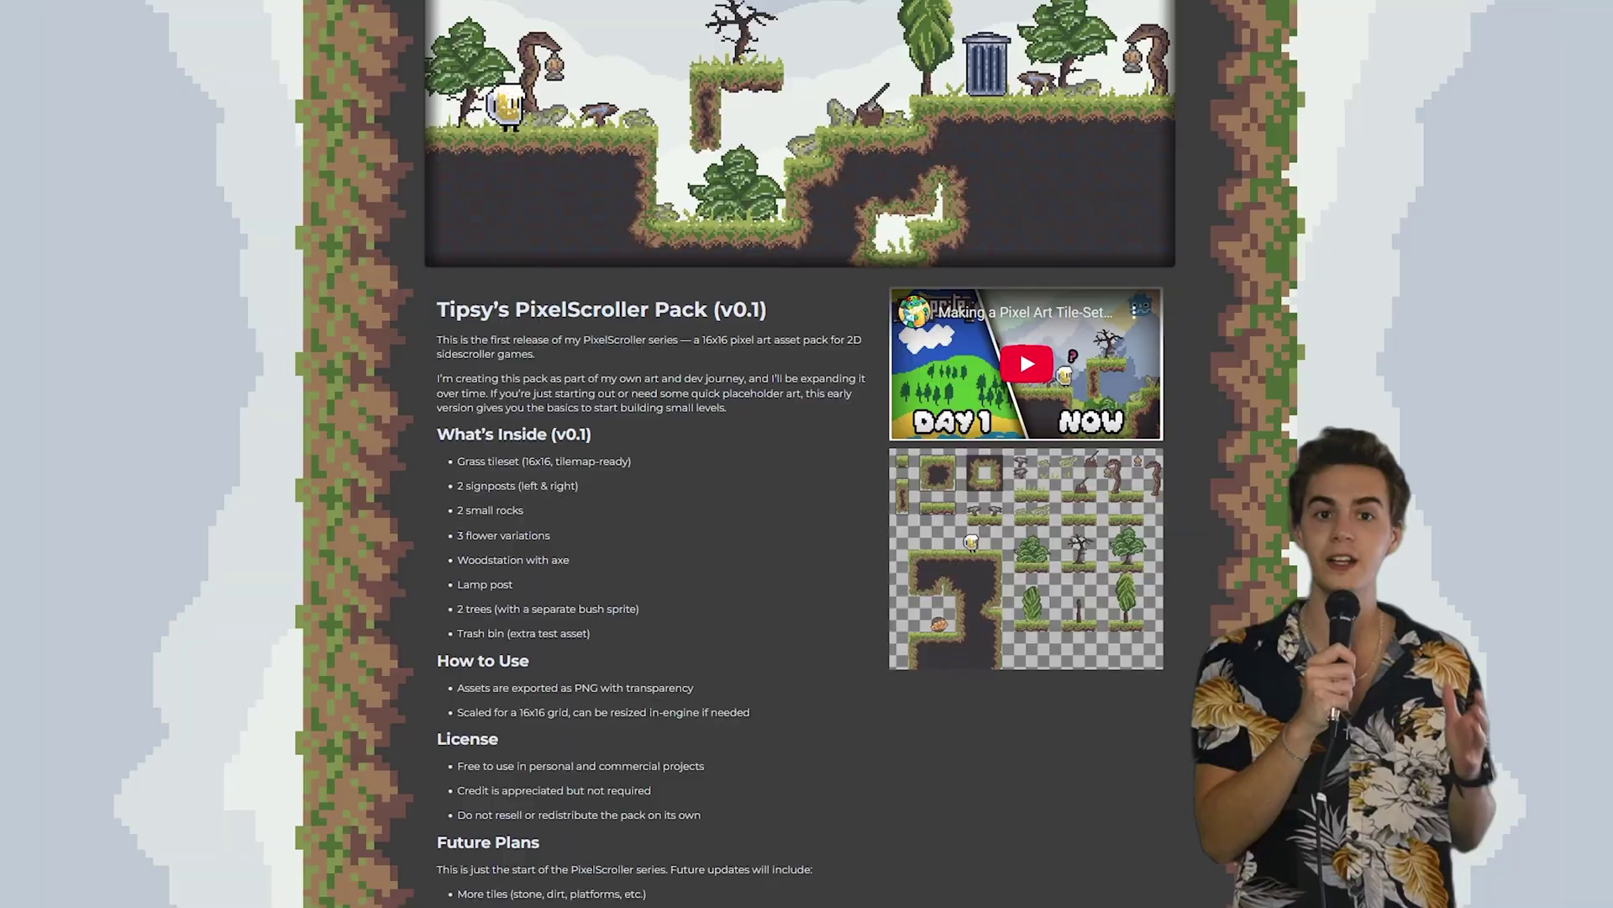
{"action": "scroll", "coordinate": [685, 454], "scroll_direction": "down", "scroll_amount": 2}
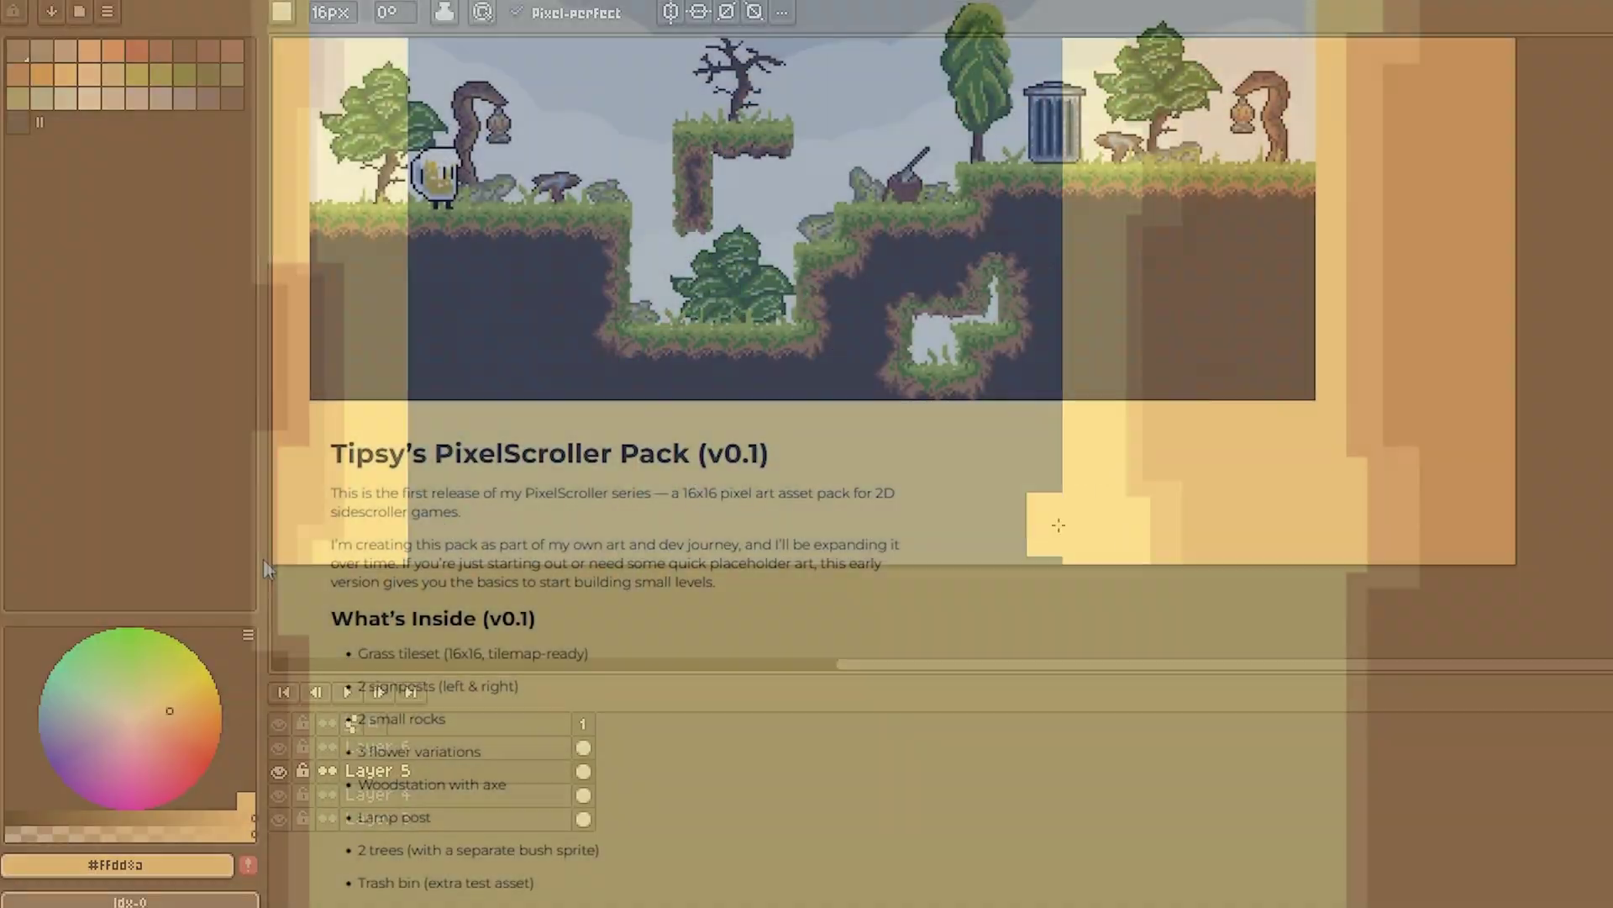
Scroll down to view the PixelScroller Pack page on itch.io.
{"action": "scroll", "coordinate": [263, 558], "scroll_direction": "down", "scroll_amount": 10}
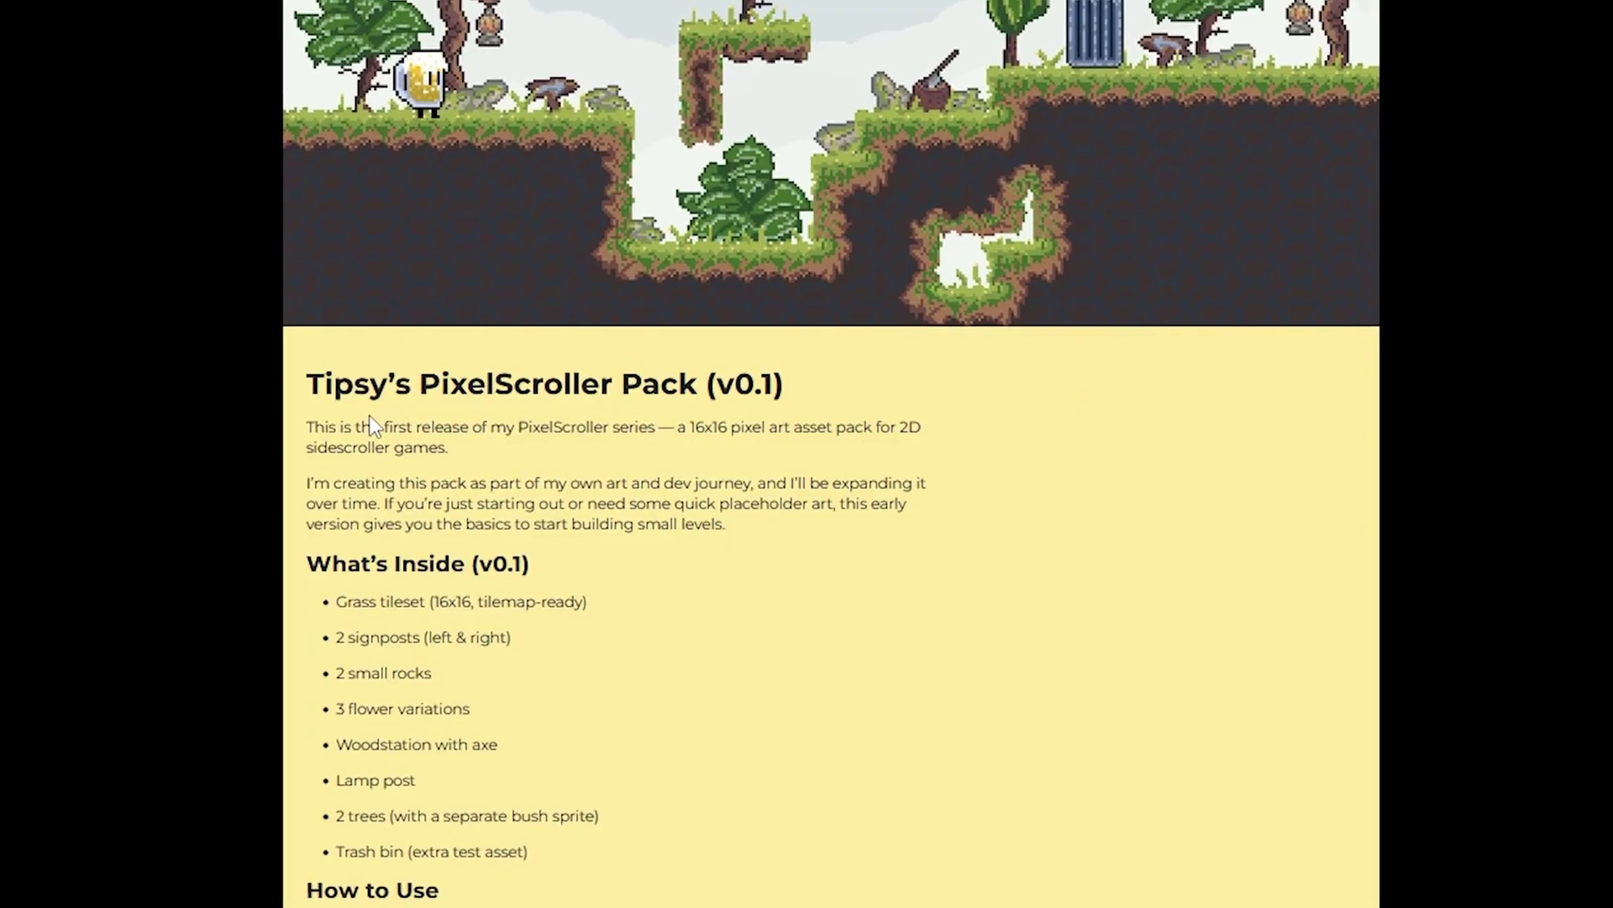
Scroll through the pack page showing the brown, cloud and starfield backgrounds.
{"action": "scroll", "coordinate": [367, 415], "scroll_direction": "down", "scroll_amount": 2}
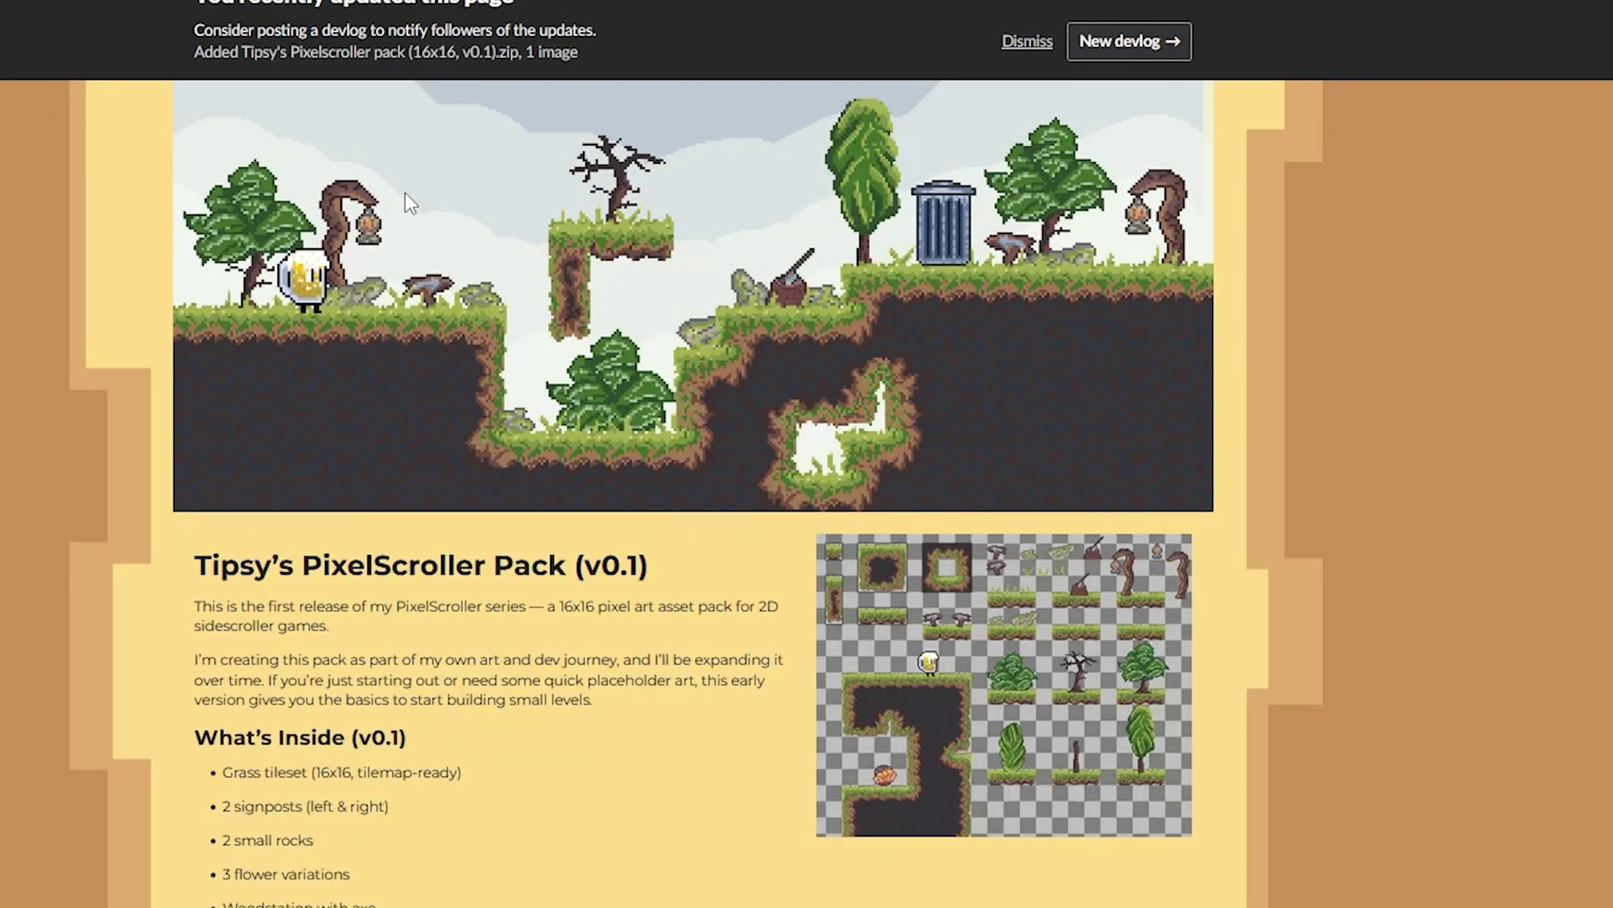
{"action": "scroll", "coordinate": [400, 189], "scroll_direction": "down", "scroll_amount": 10}
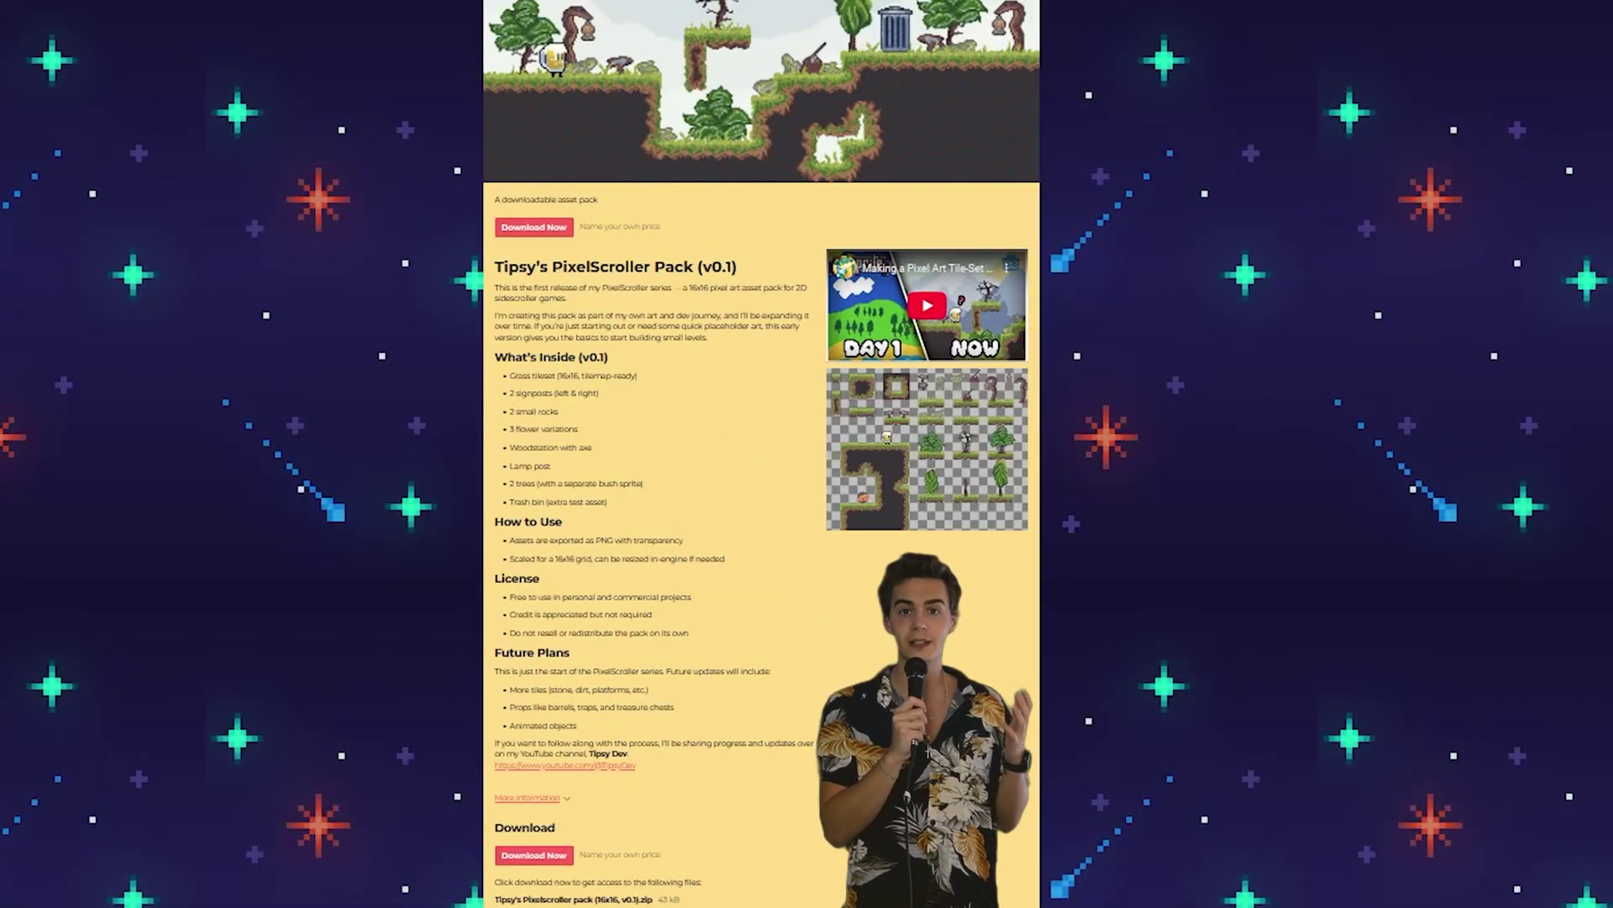
{"action": "scroll", "coordinate": [54, 348], "scroll_direction": "down", "scroll_amount": 3}
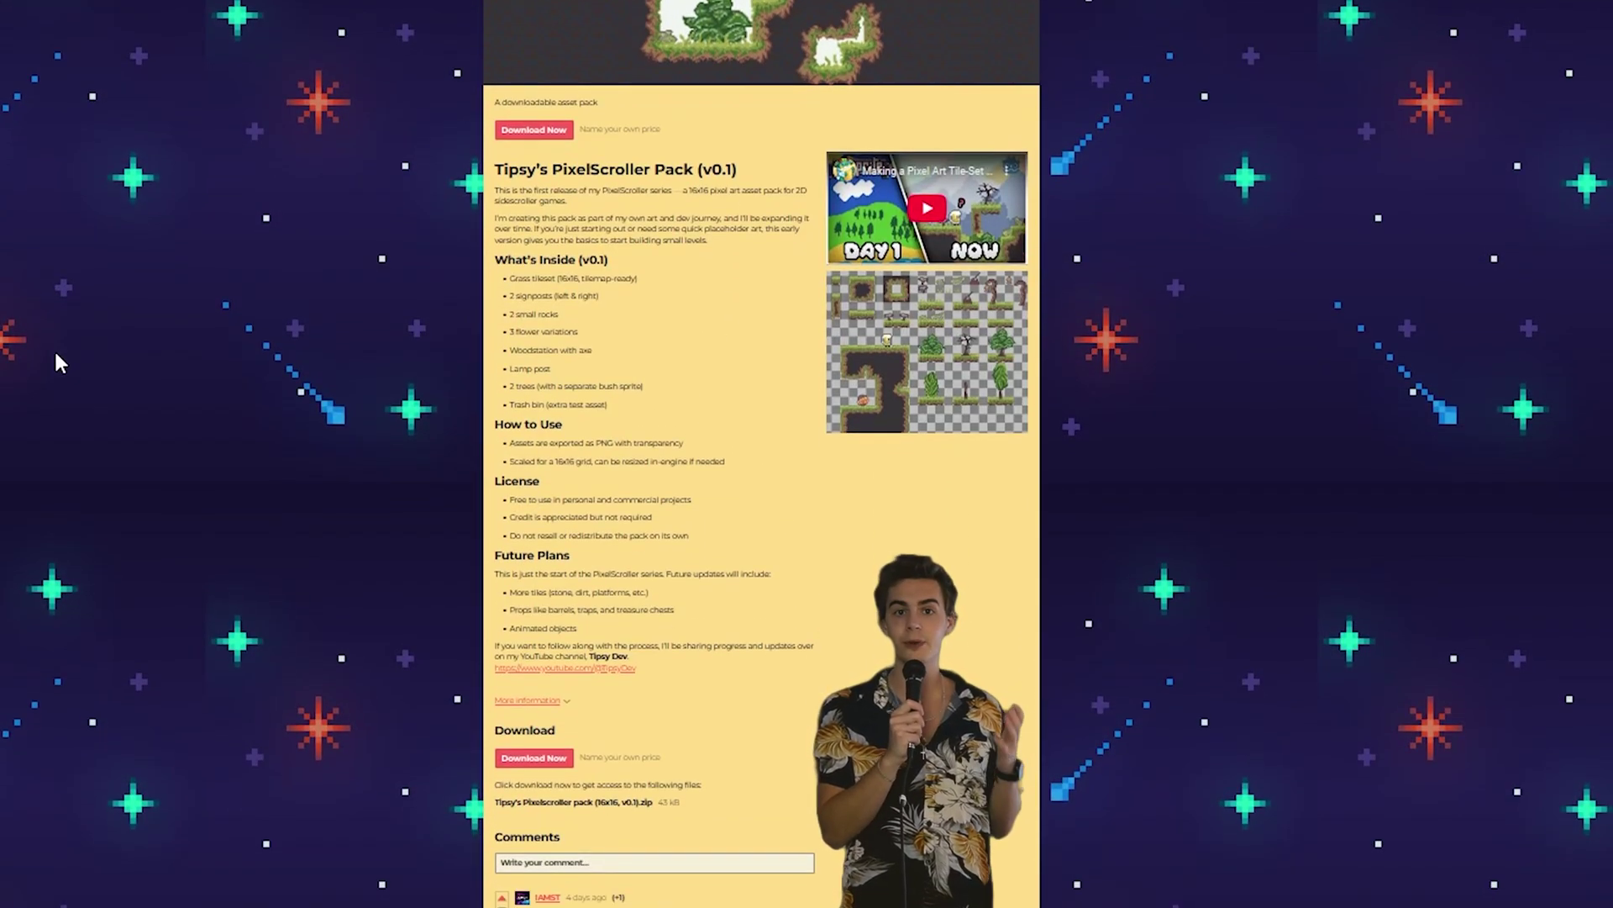
{"action": "scroll", "coordinate": [57, 361], "scroll_direction": "up", "scroll_amount": 3}
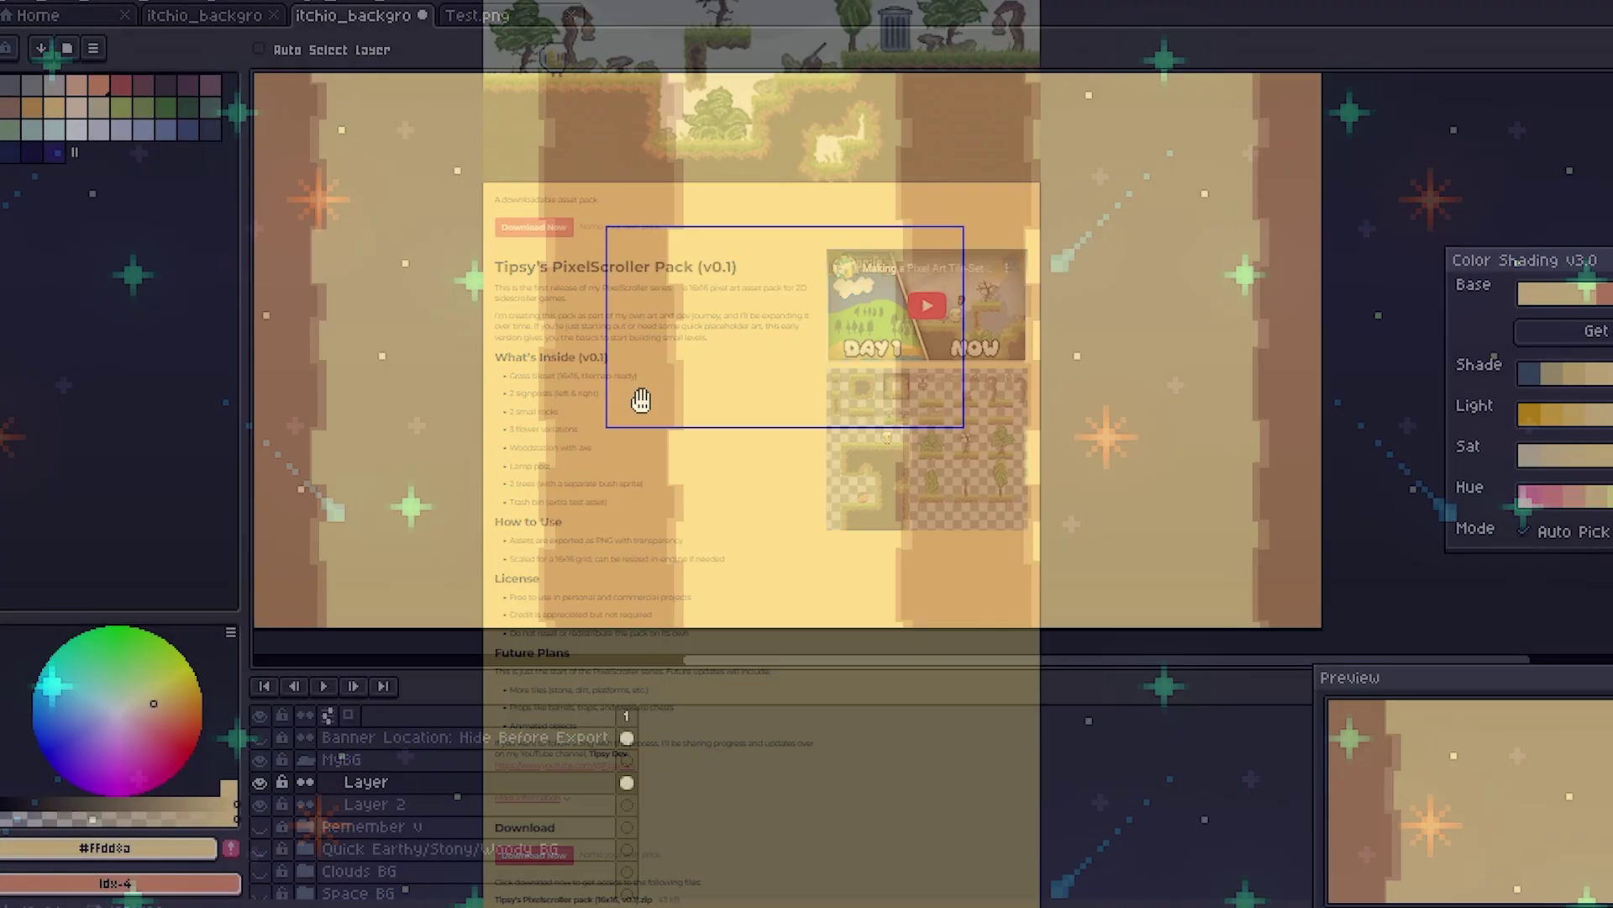
Scroll the tan striped background canvas and bring up Aseprite's File menu.
{"action": "scroll", "coordinate": [502, 216], "scroll_direction": "up", "scroll_amount": 2}
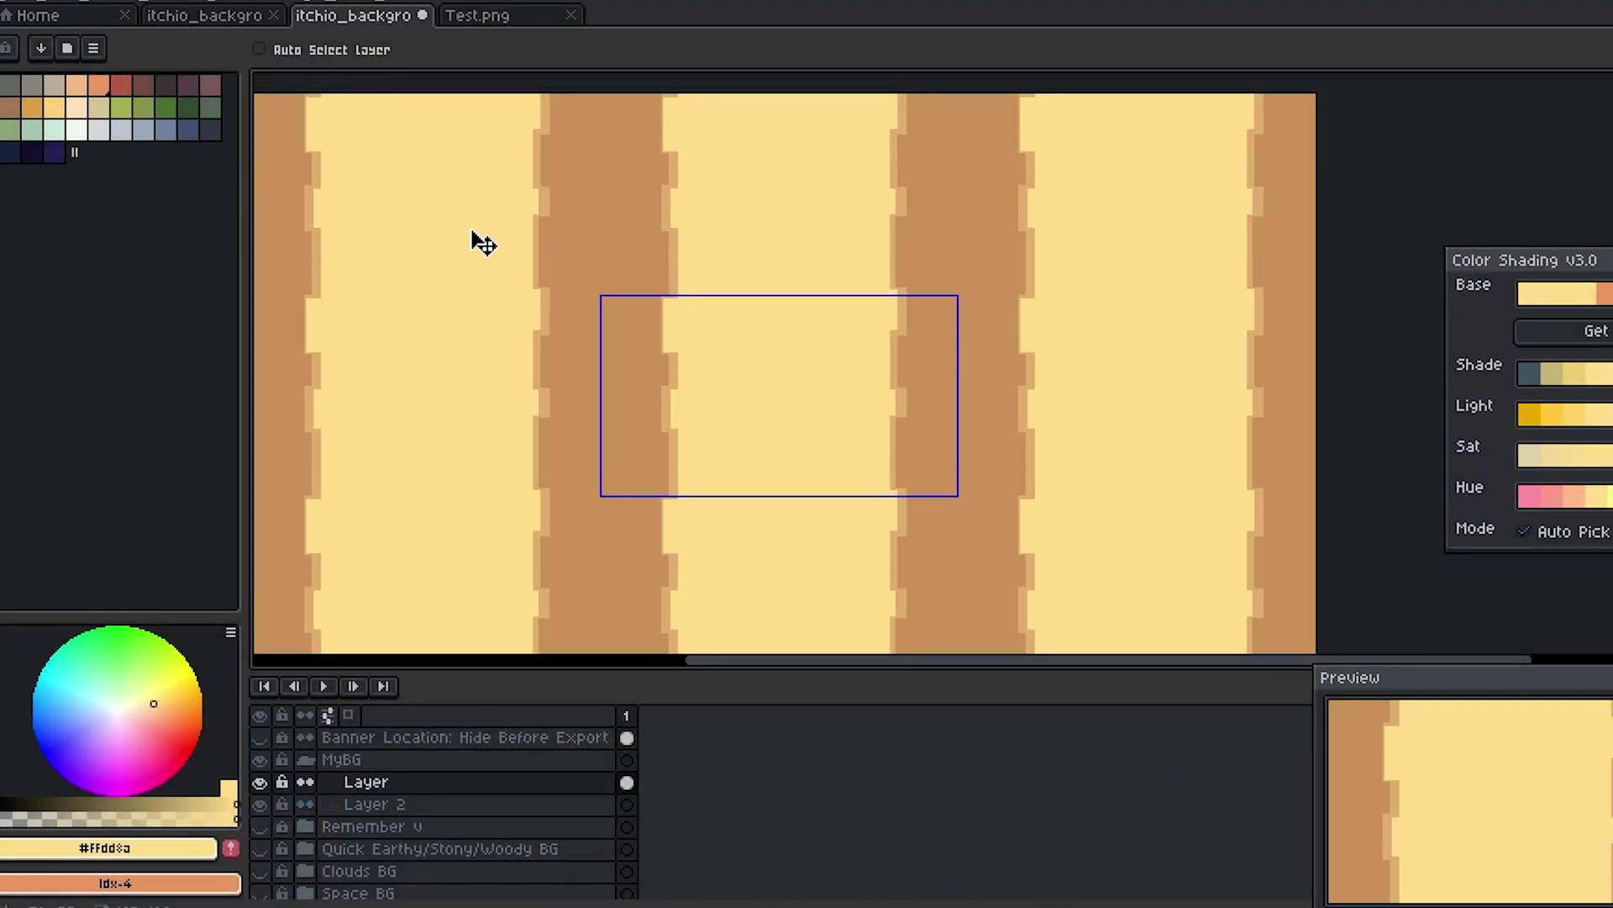
{"action": "left_click", "coordinate": [18, 2]}
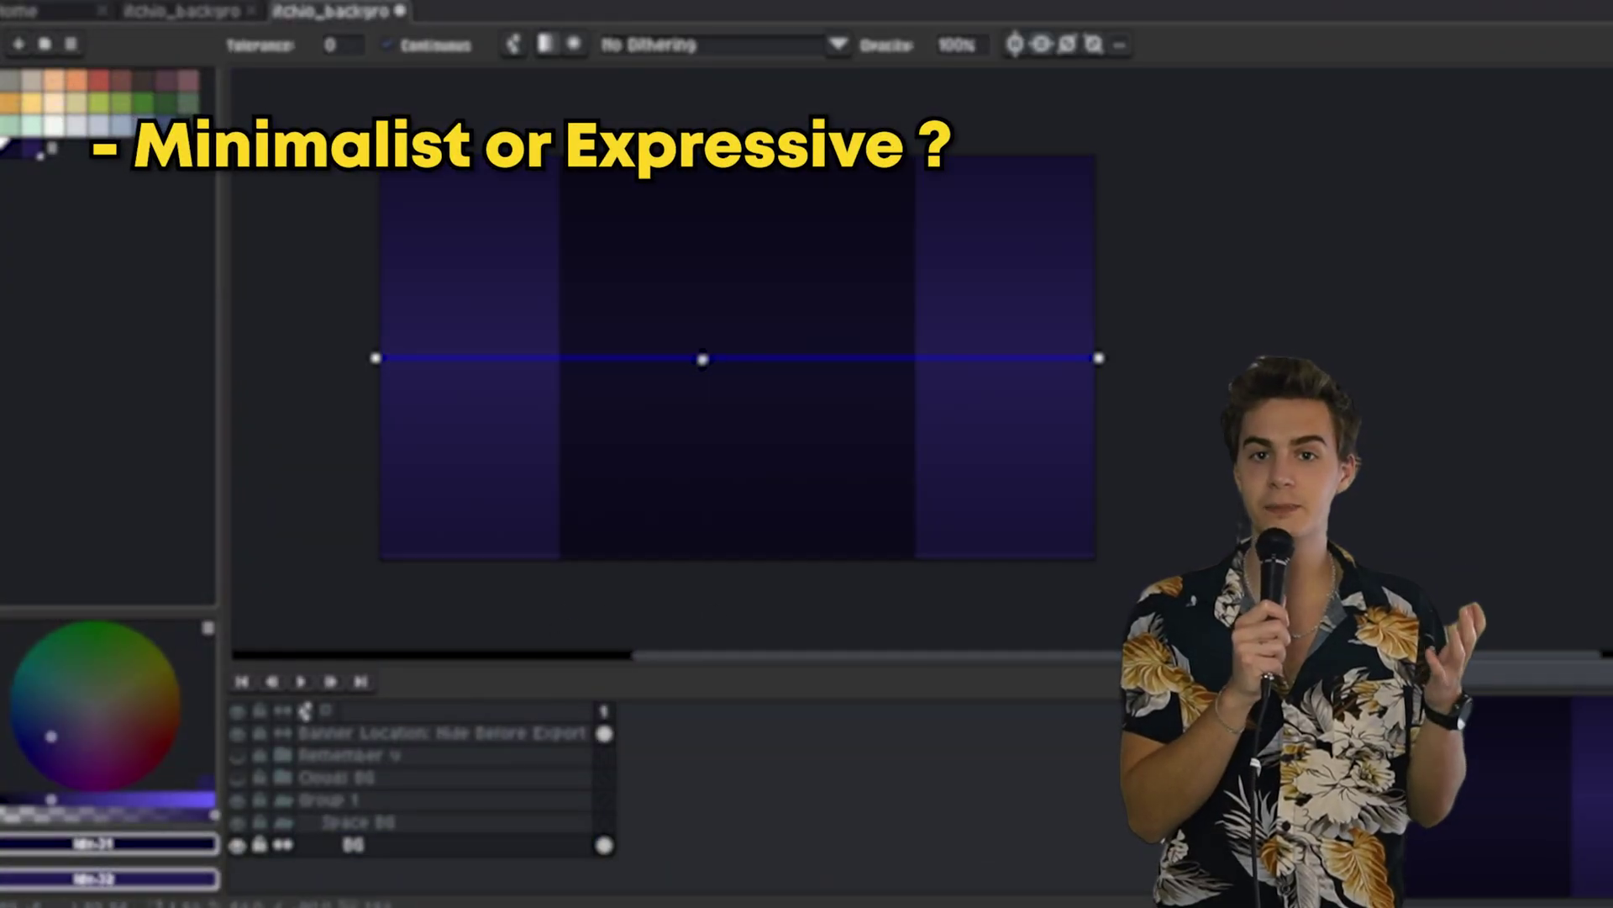
Turn off Tiled Mode and pick a lighter teal with the pencil for a star.
{"action": "left_click", "coordinate": [284, 10]}
{"action": "left_click", "coordinate": [898, 339]}
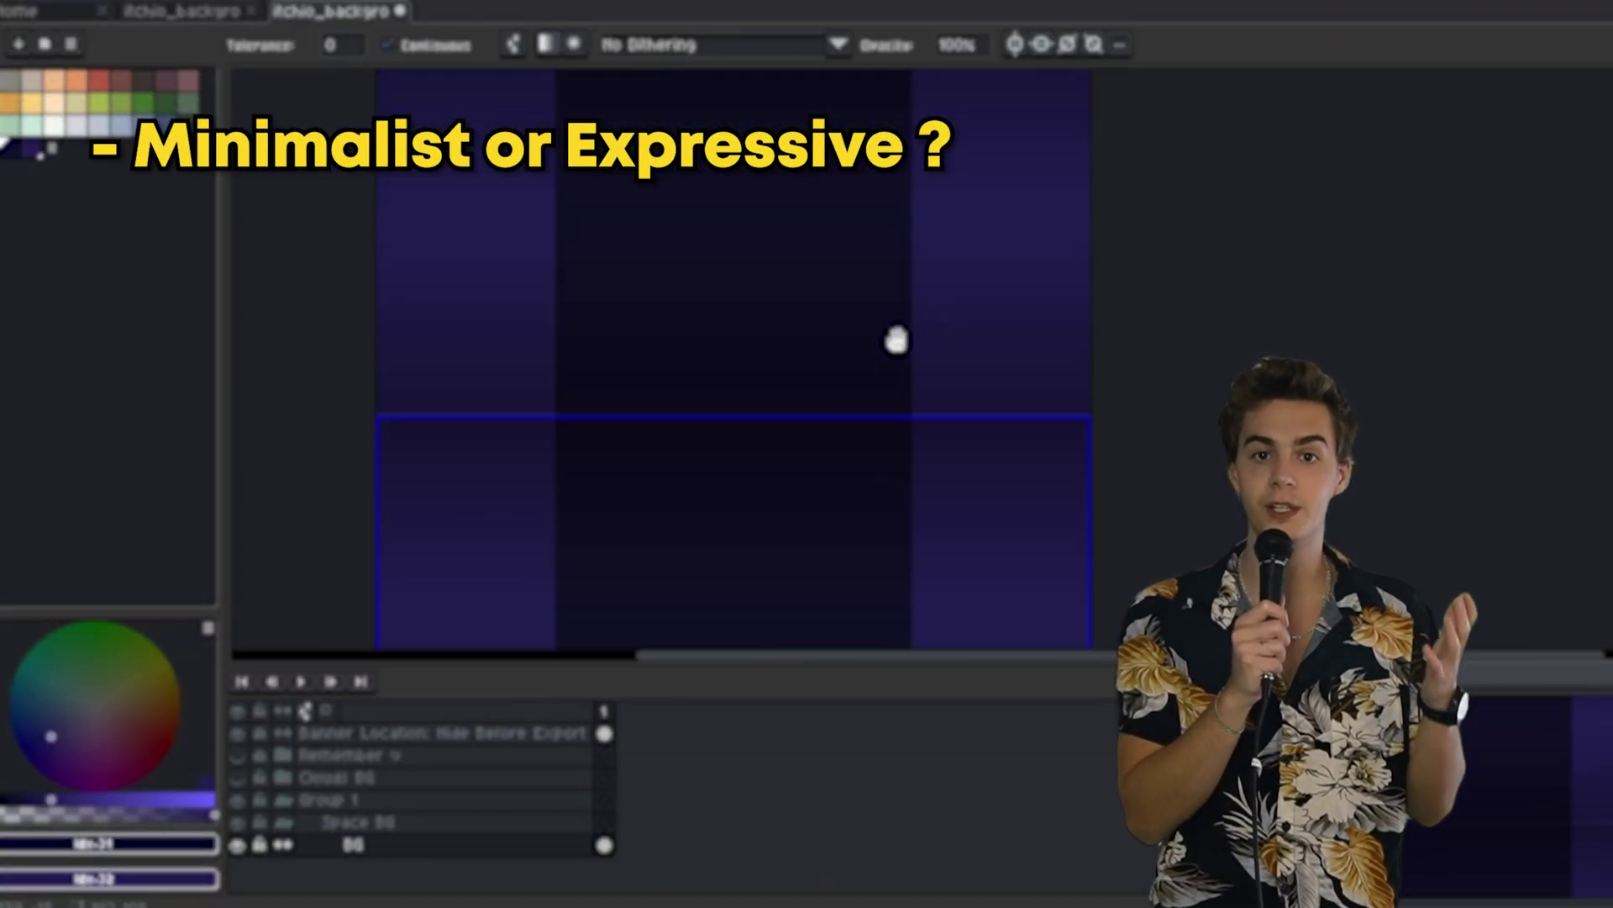
{"action": "key", "text": "b"}
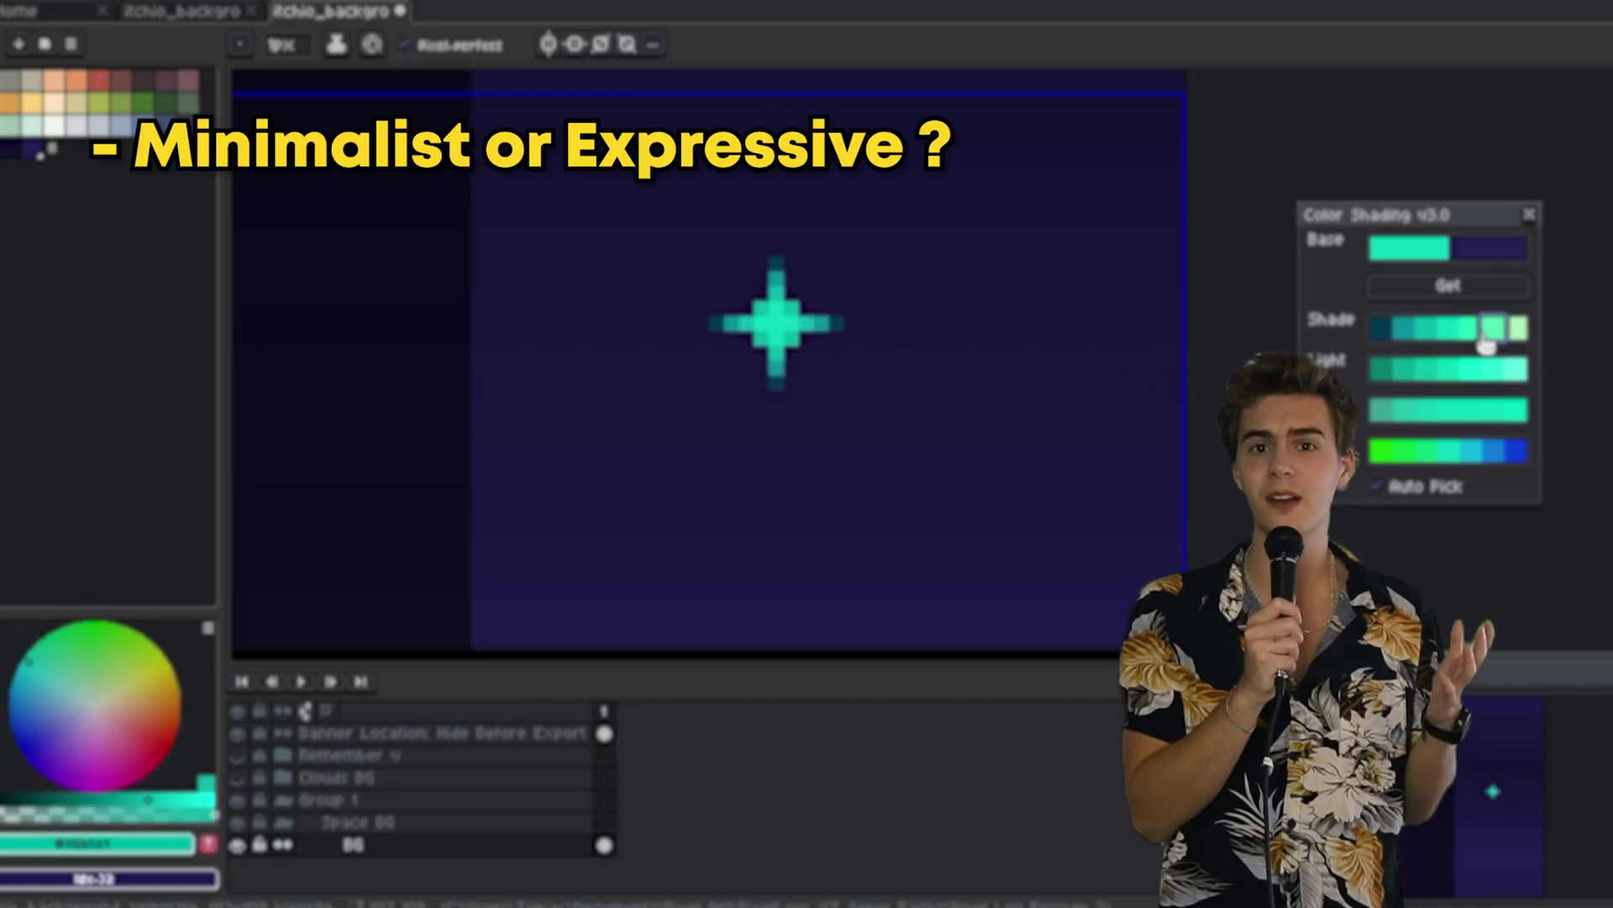
{"action": "left_click", "coordinate": [1486, 345]}
Reposition the teal star on the Stars layer and pick red for another star.
{"action": "key", "text": "m"}
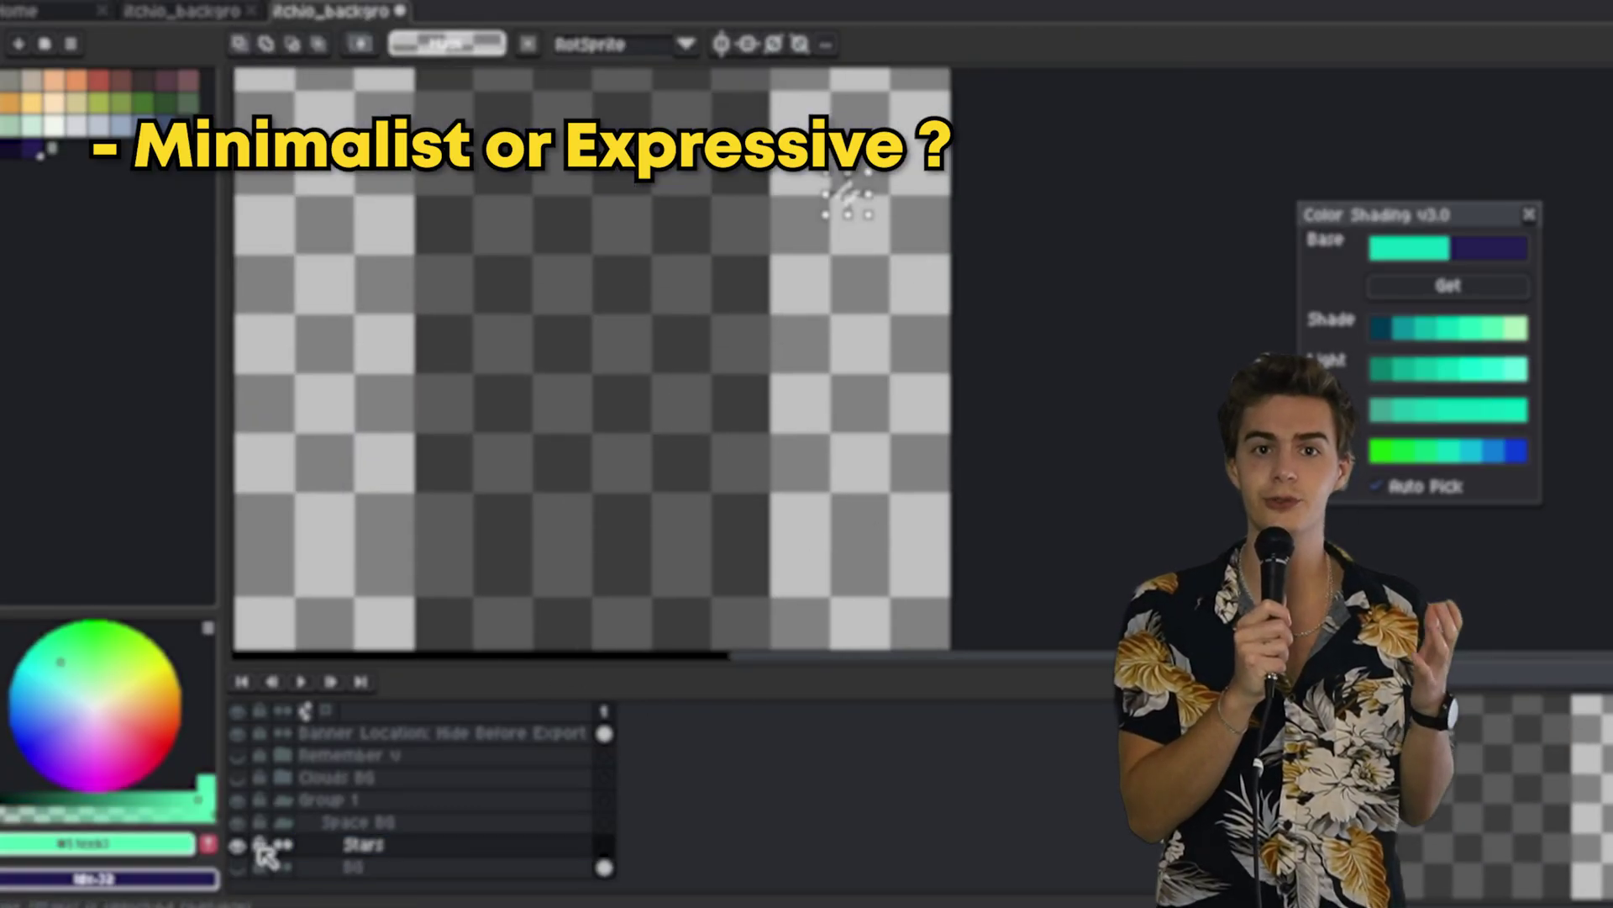
{"action": "left_click", "coordinate": [396, 865]}
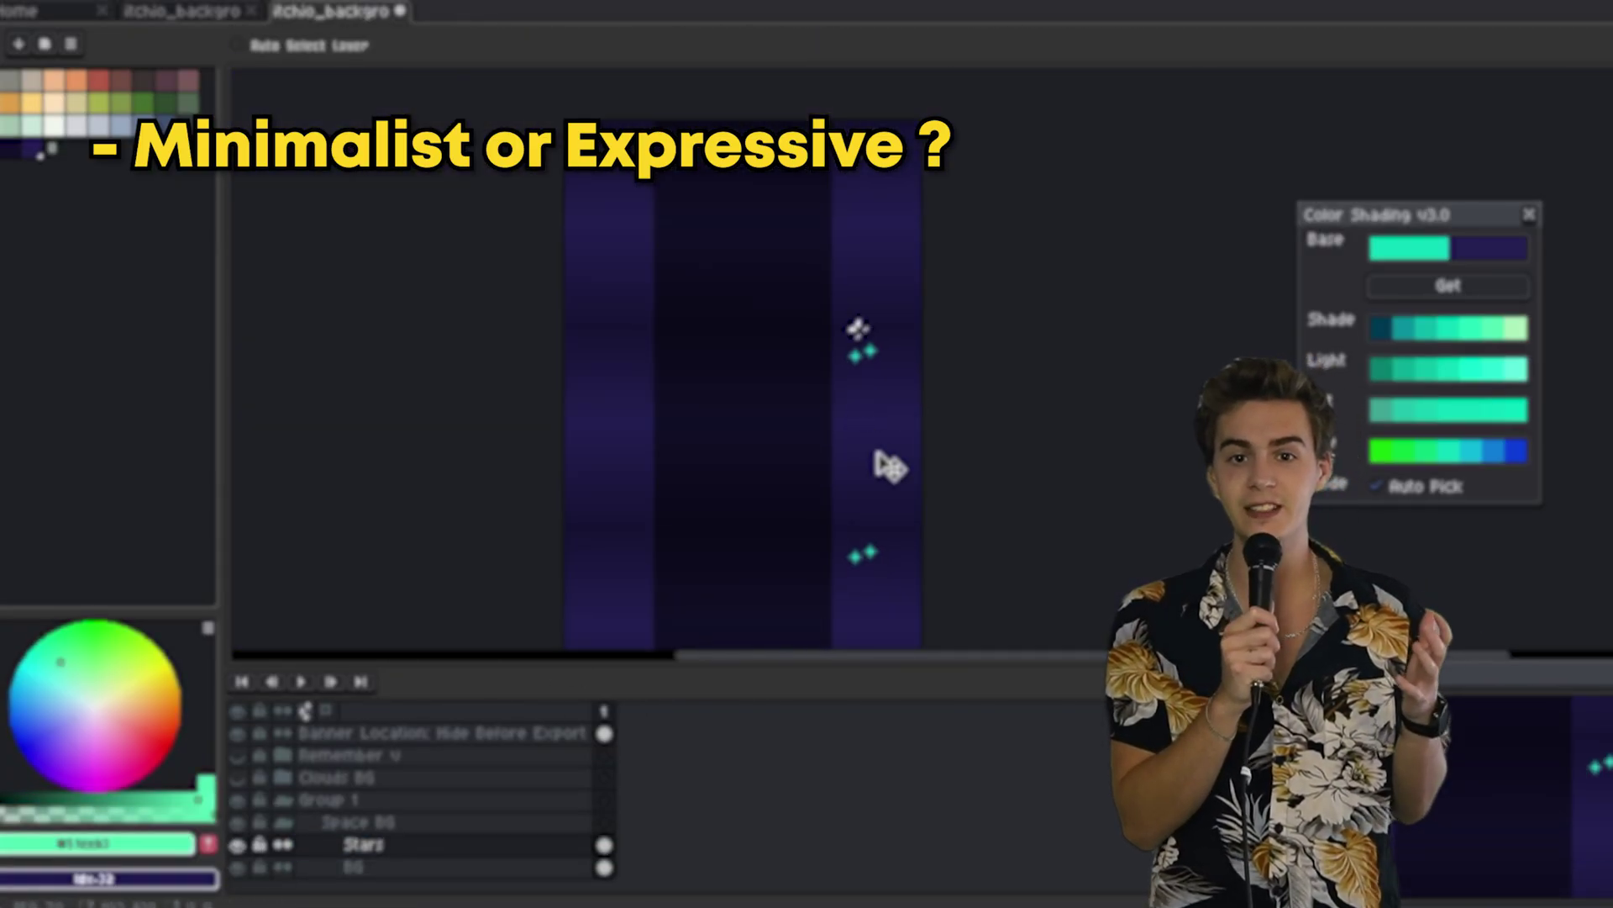
{"action": "left_click", "coordinate": [425, 844]}
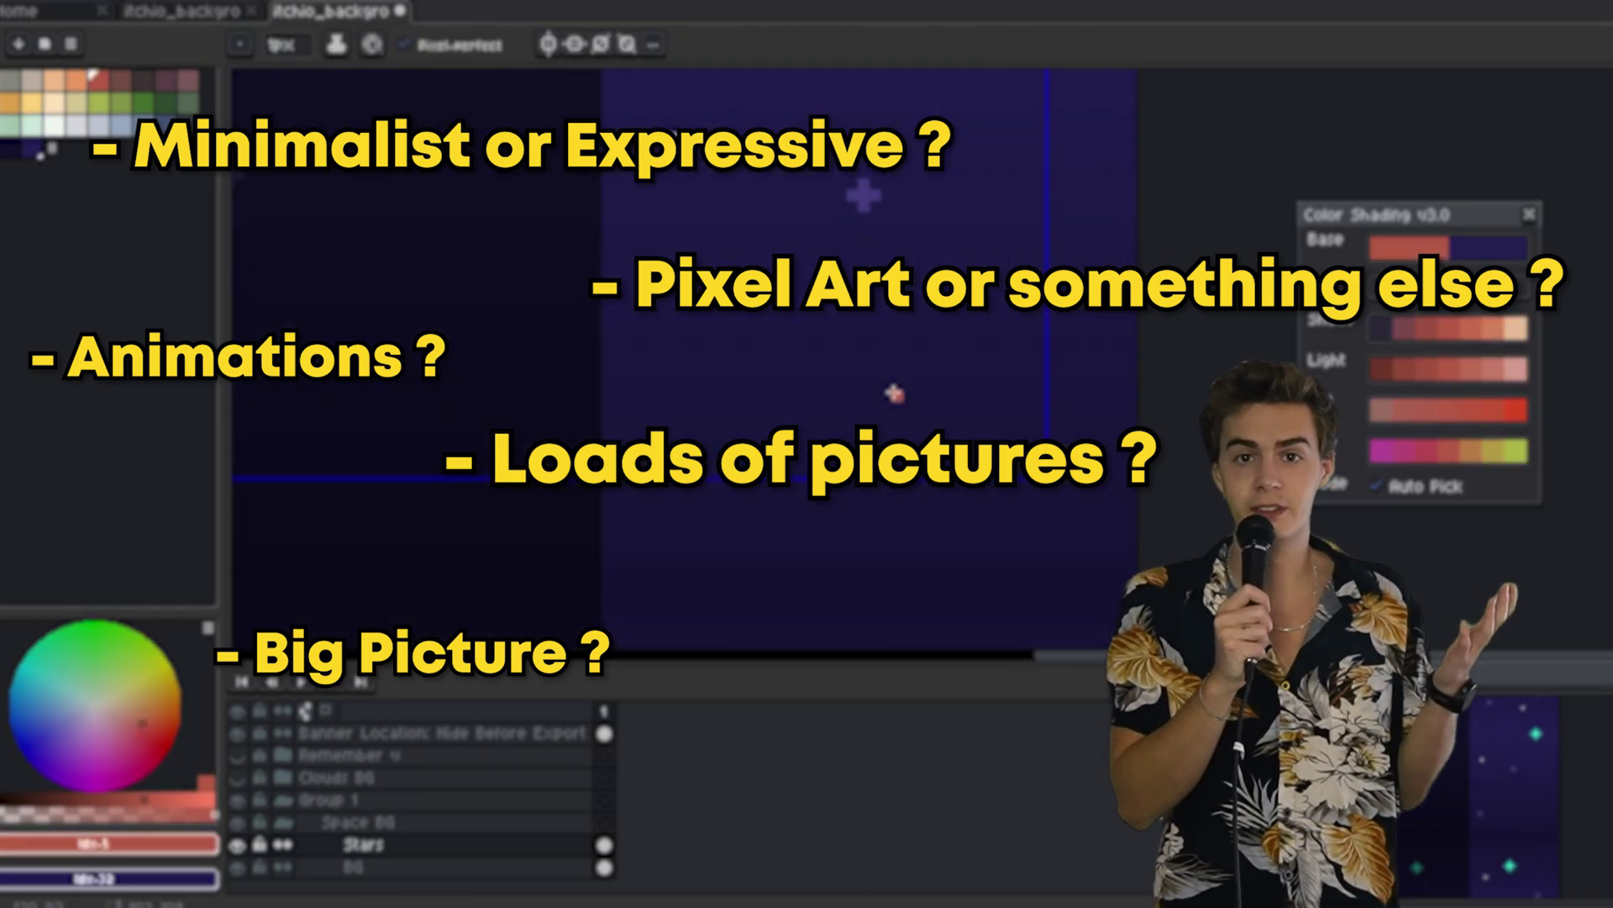
{"action": "left_click", "coordinate": [1486, 345]}
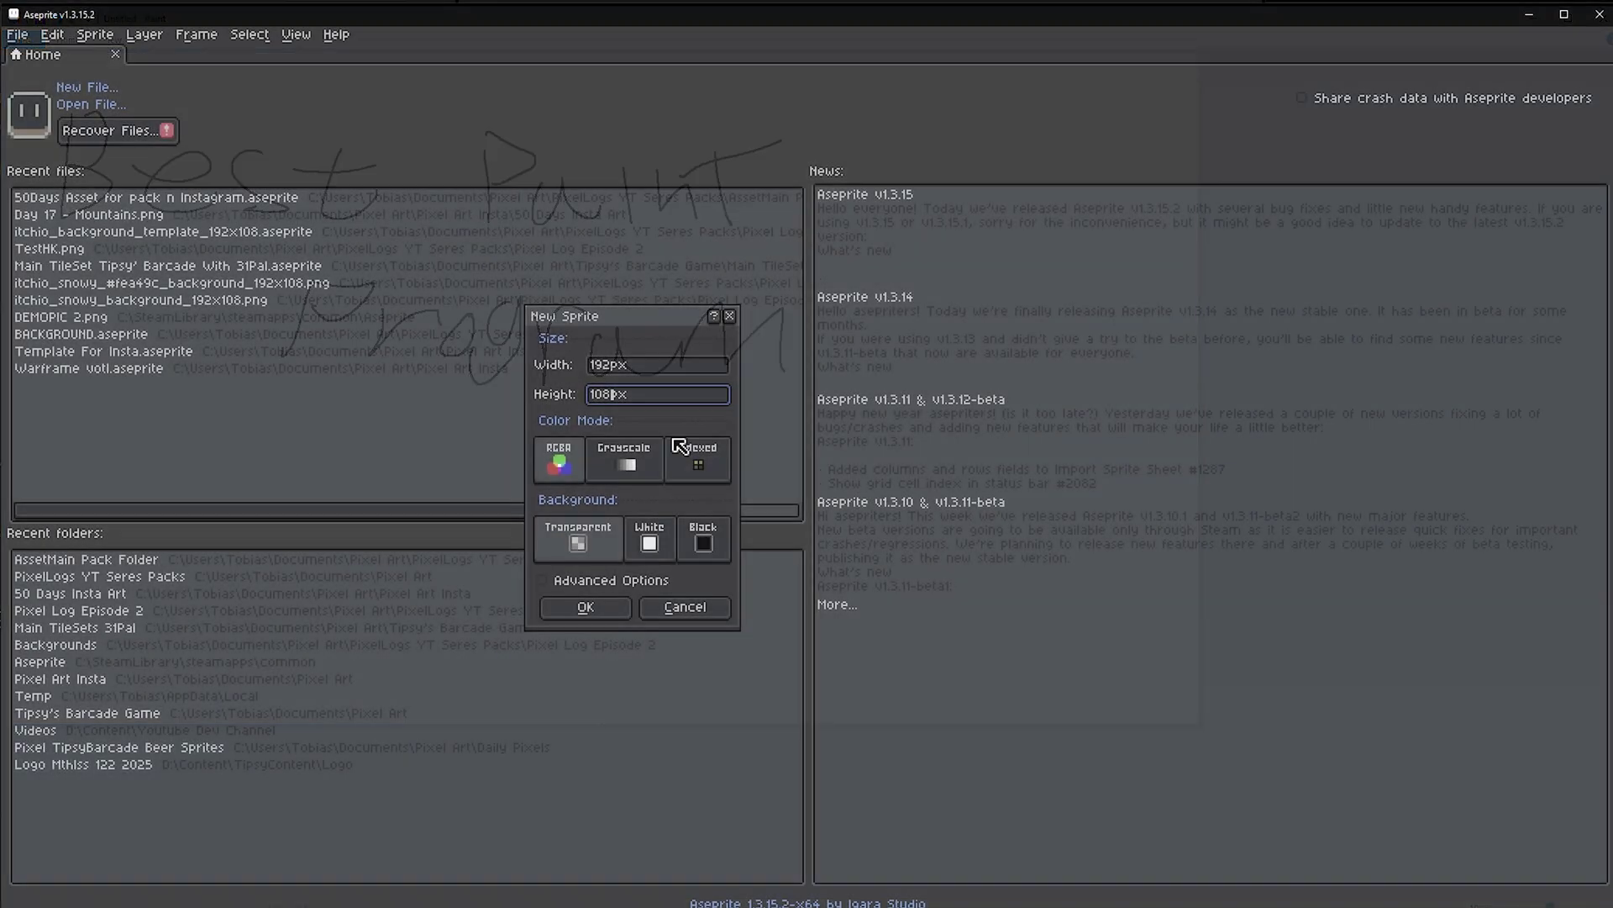
Create 192x108 and 1920x1080 sprites and pan each canvas in split view.
{"action": "left_click", "coordinate": [586, 607]}
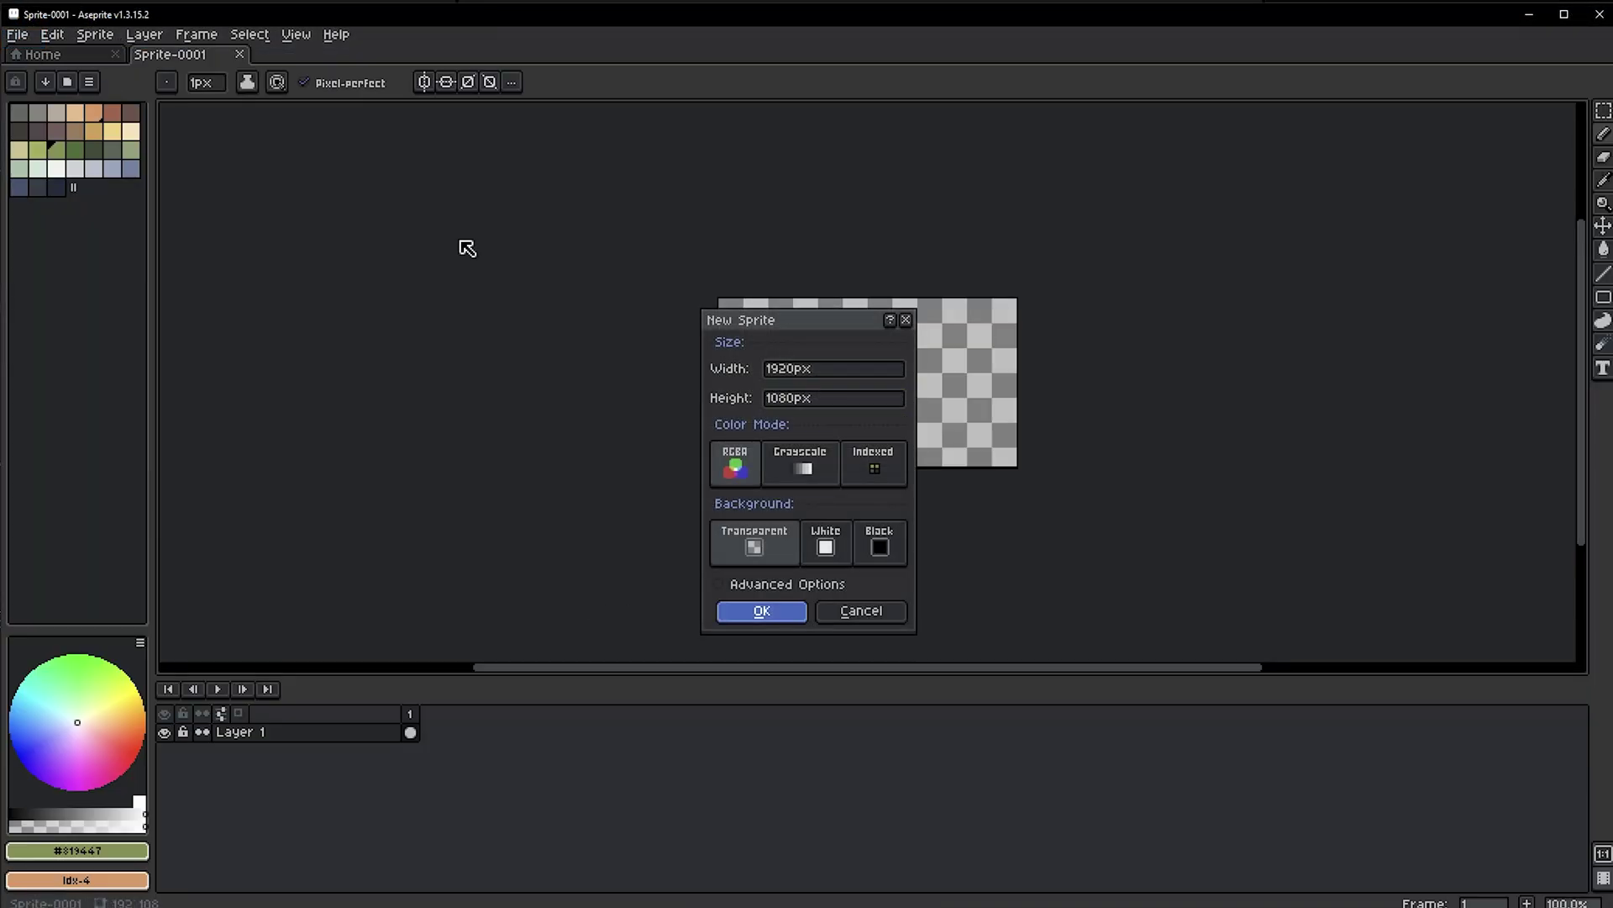
{"action": "key", "text": "Return"}
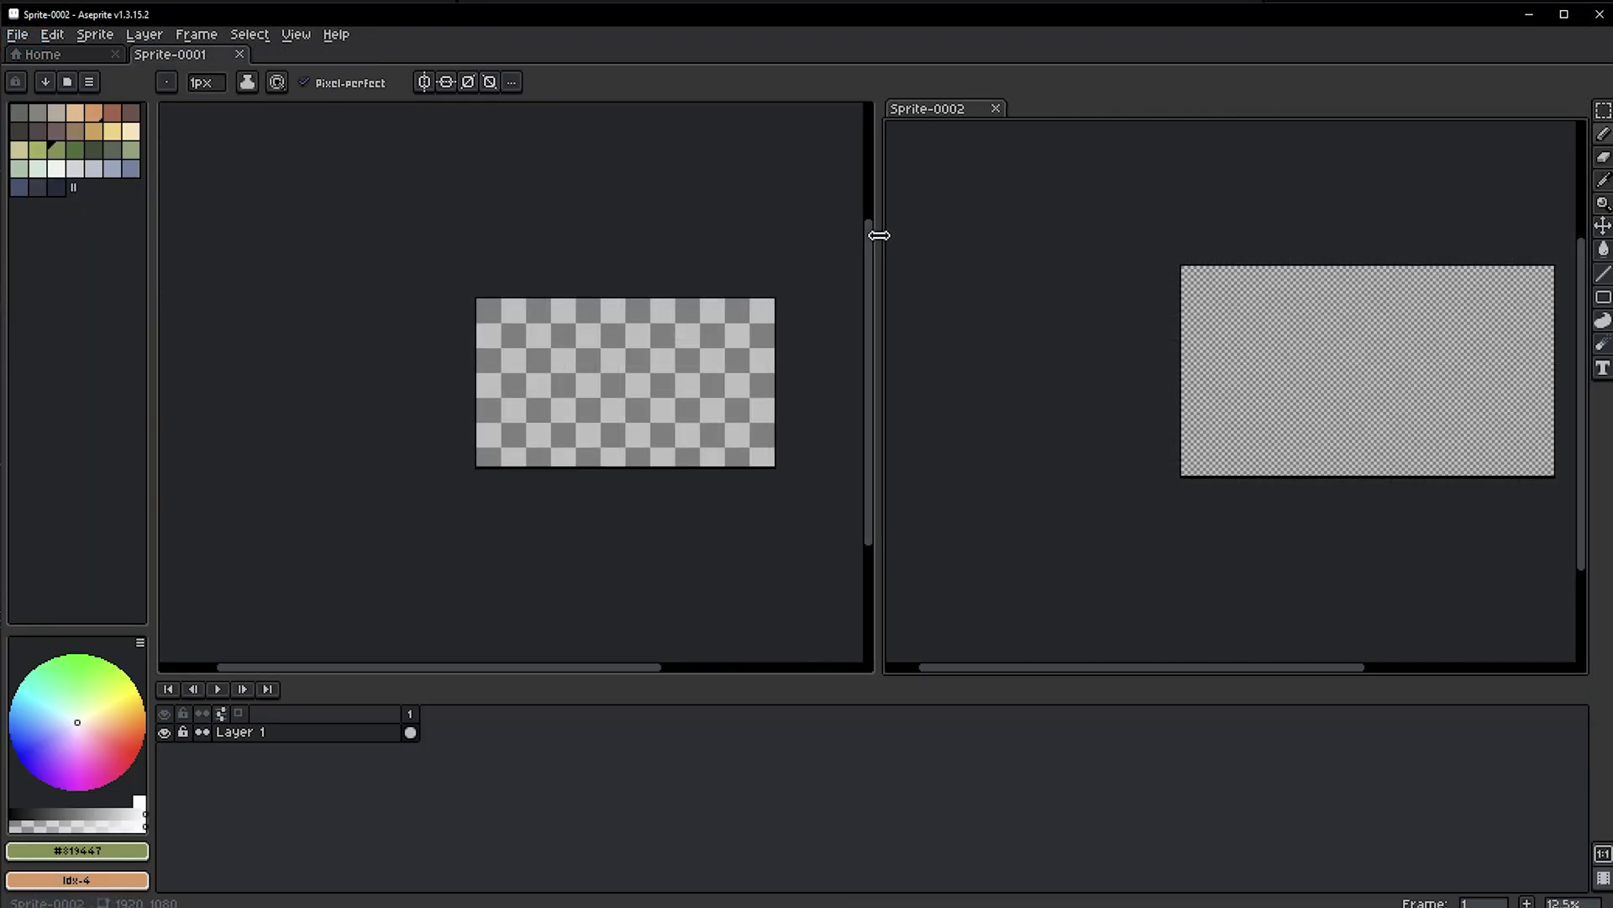
{"action": "left_click_drag", "start_coordinate": [1194, 310], "coordinate": [1037, 323]}
{"action": "left_click_drag", "start_coordinate": [675, 336], "coordinate": [579, 343]}
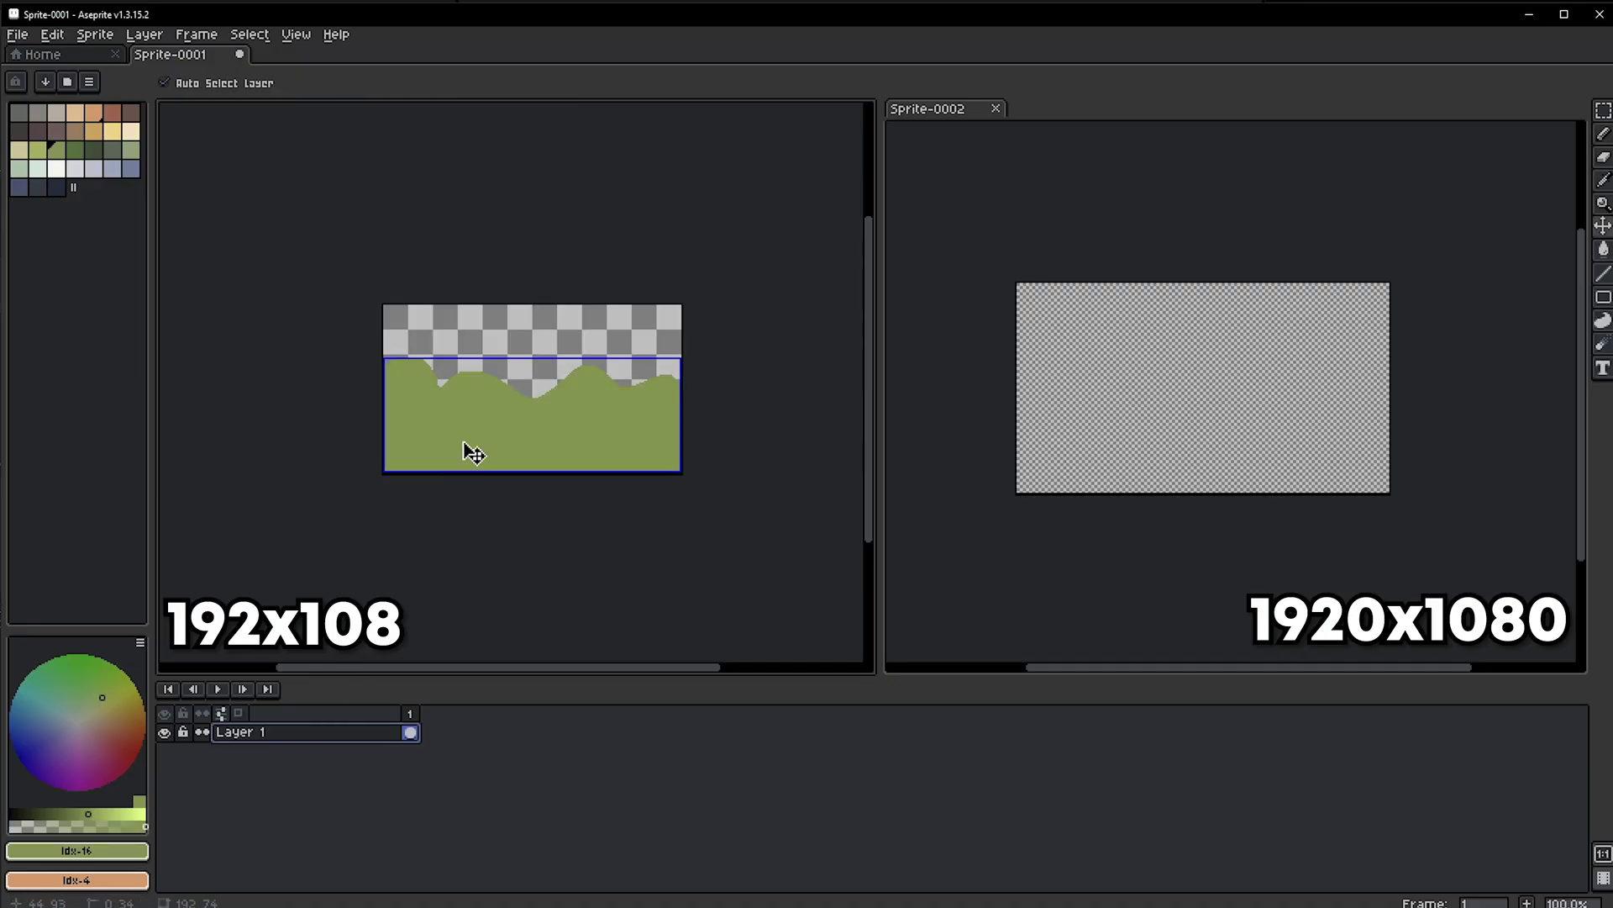
Export itchio_background_template_192x108 with Resize set to 1000%.
{"action": "left_click", "coordinate": [1119, 406]}
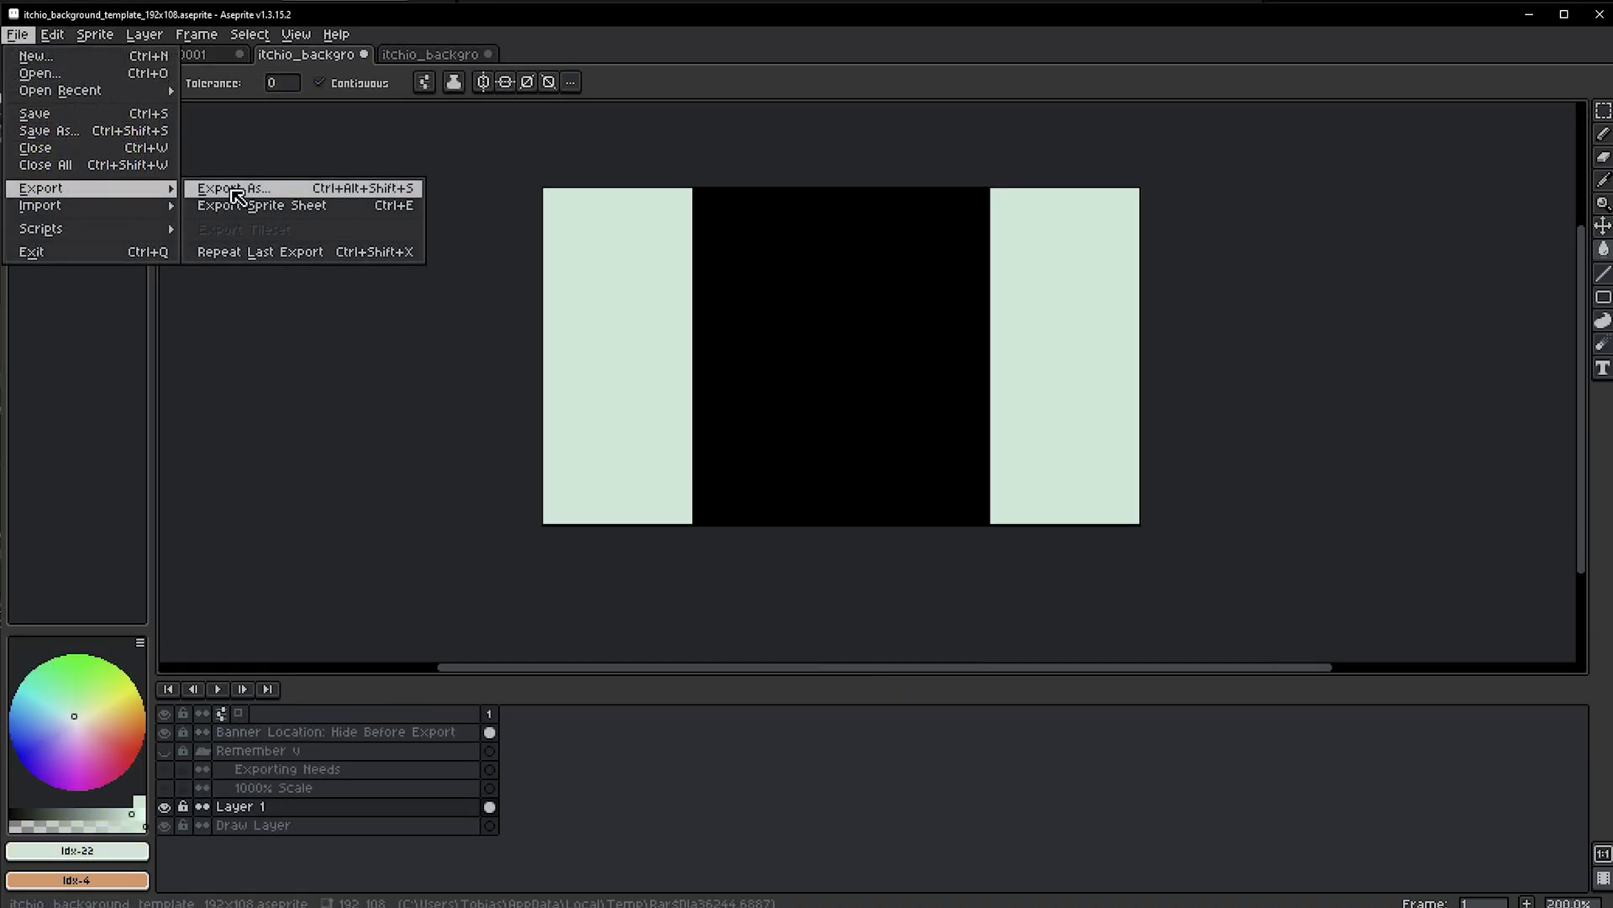
{"action": "left_click", "coordinate": [234, 190]}
{"action": "left_click_drag", "start_coordinate": [720, 173], "coordinate": [752, 251]}
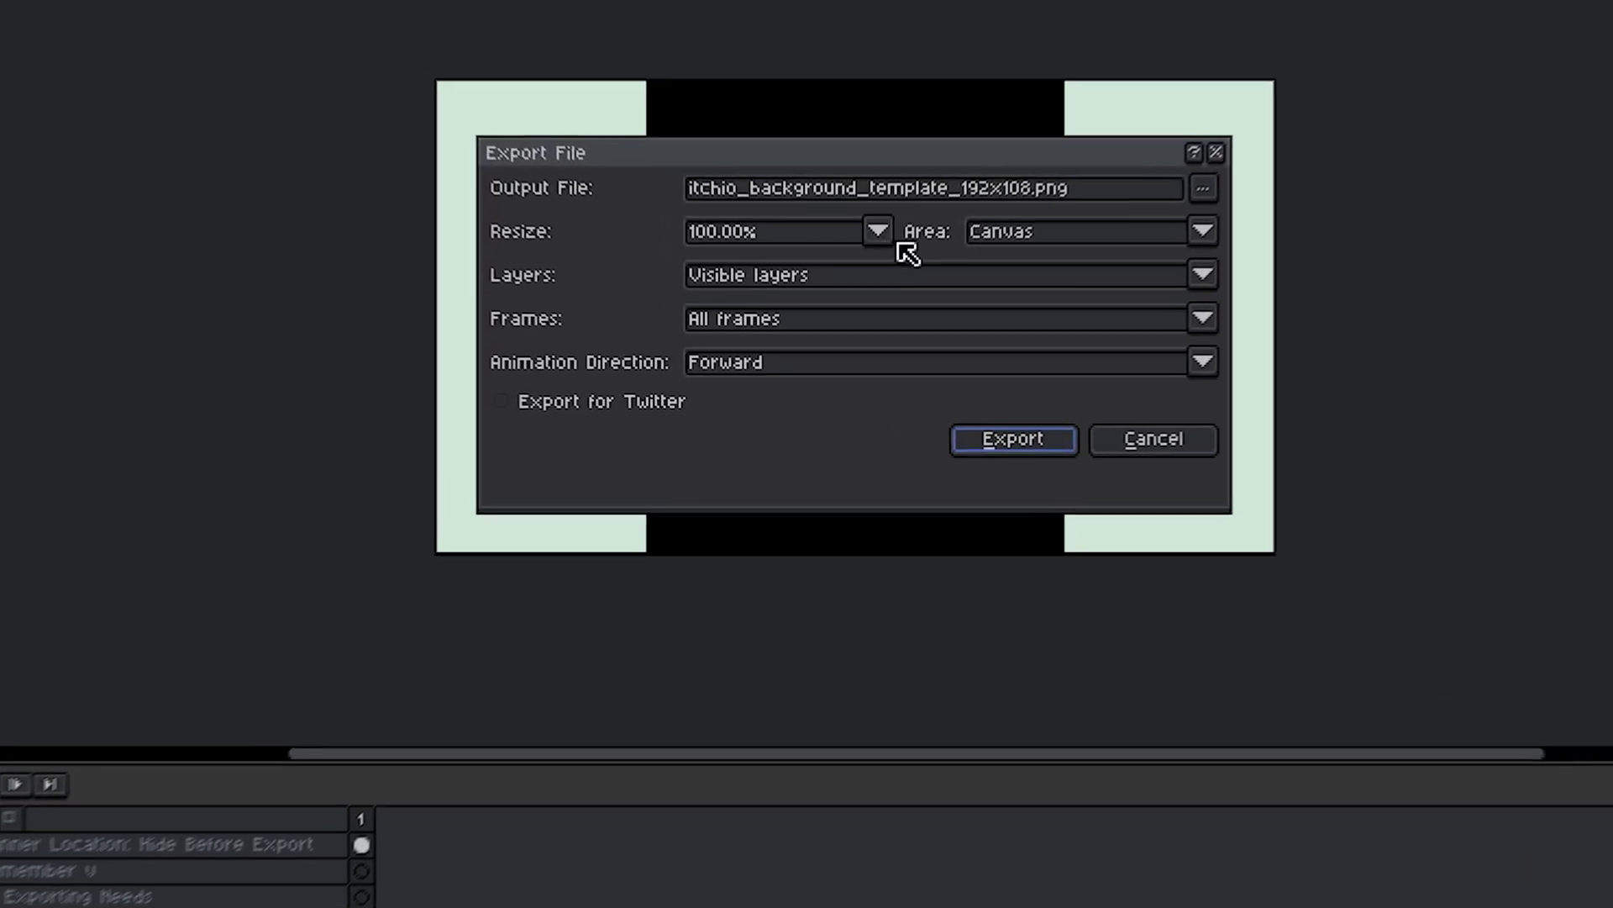
{"action": "left_click", "coordinate": [860, 286]}
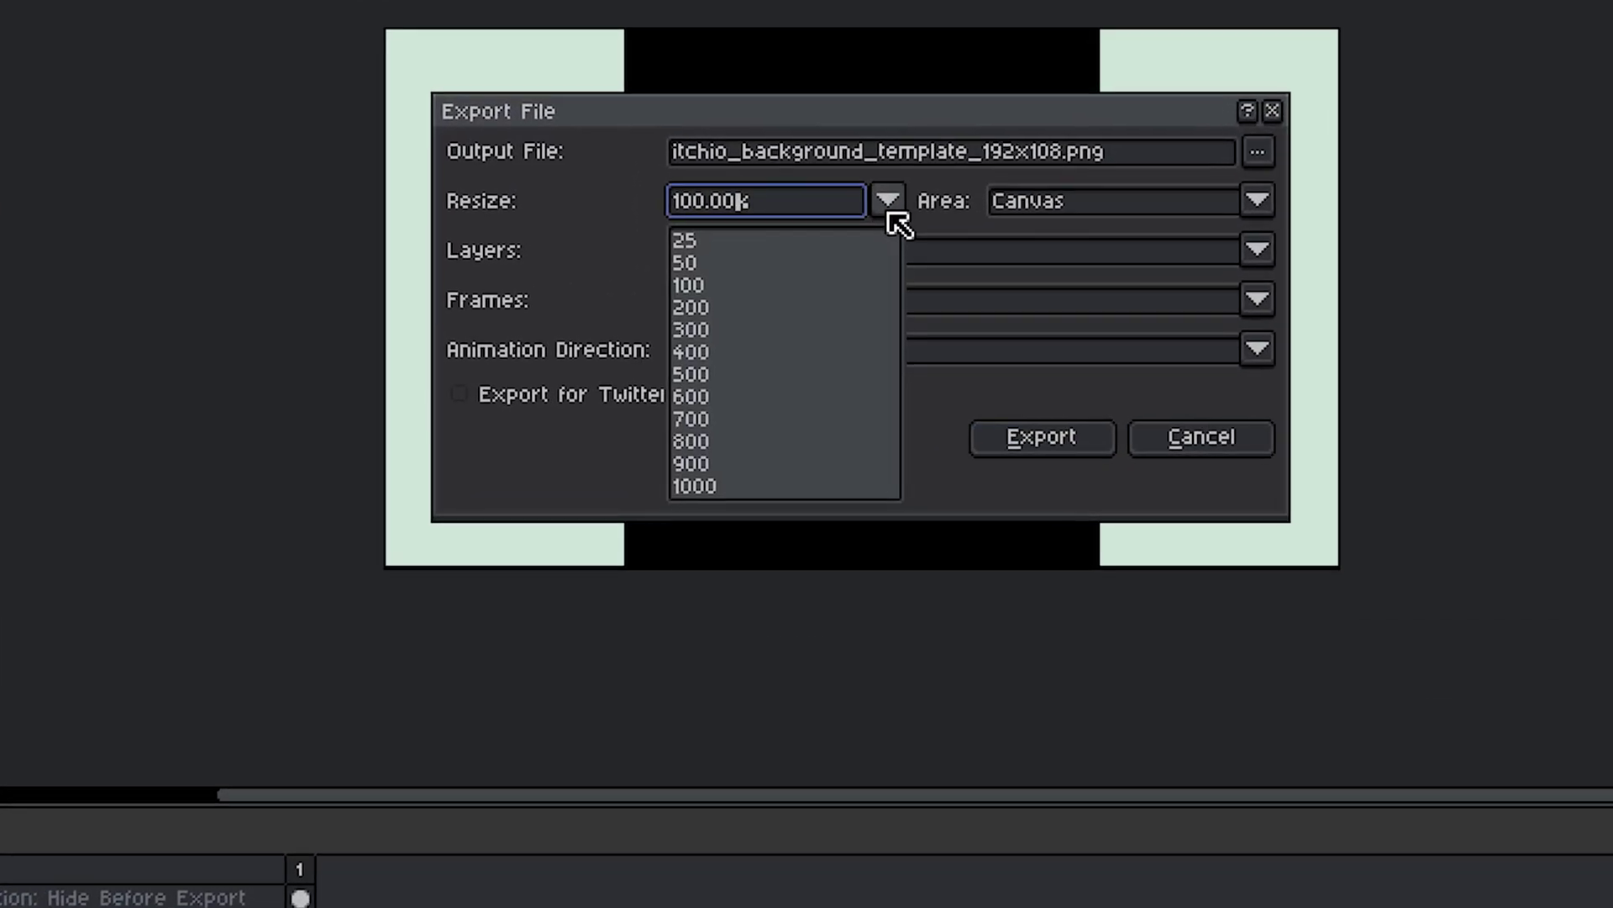
{"action": "left_click", "coordinate": [789, 480]}
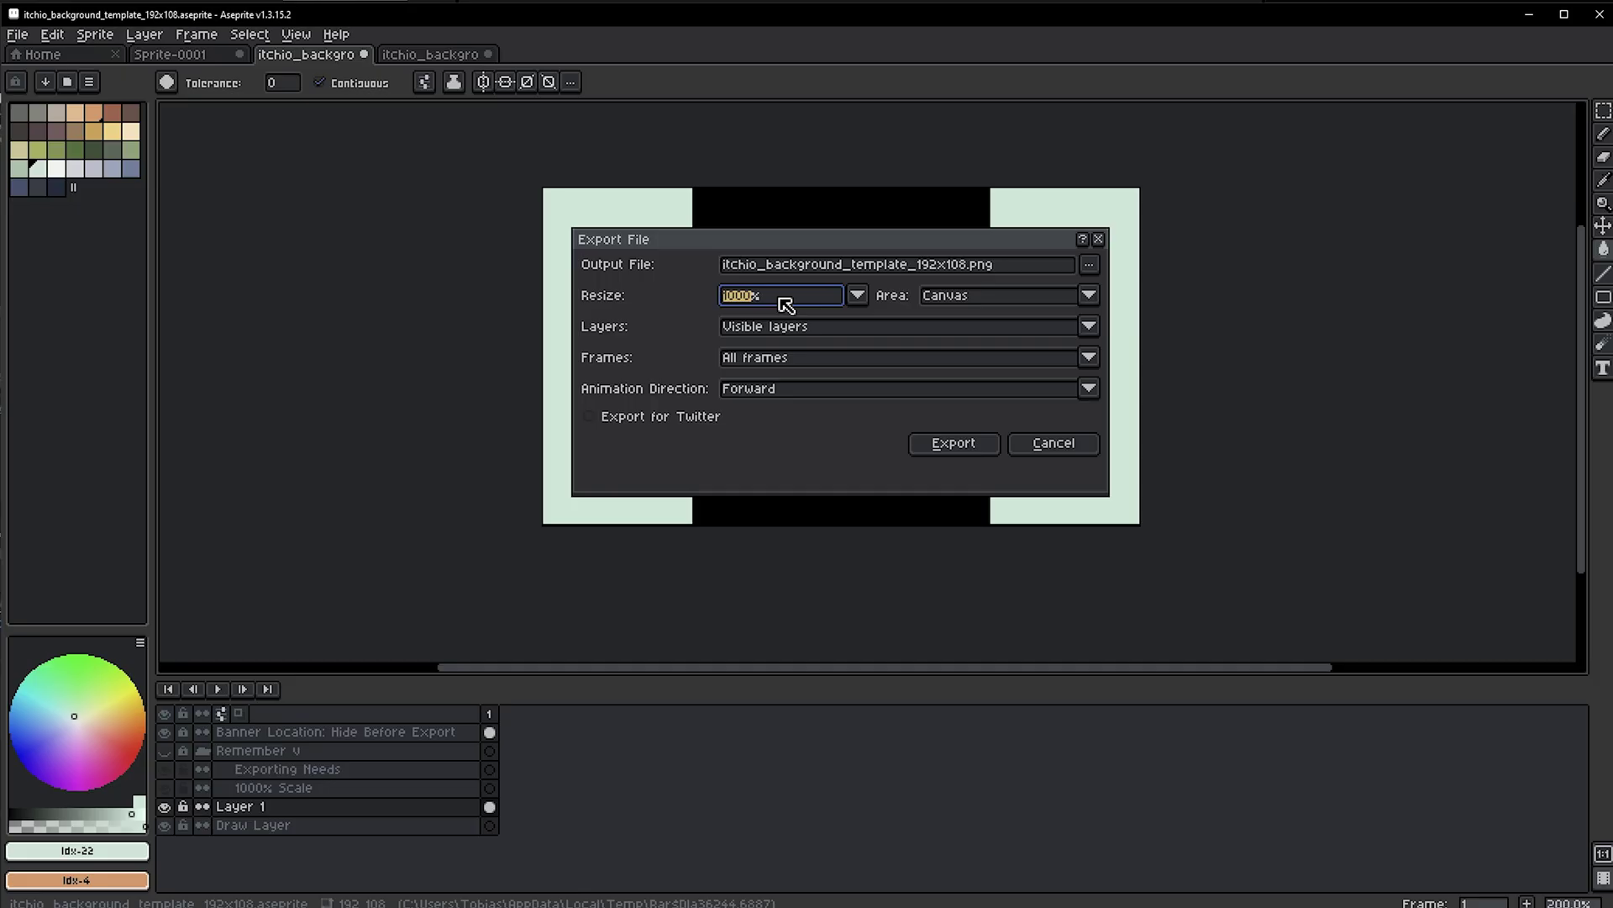
{"action": "left_click", "coordinate": [977, 436]}
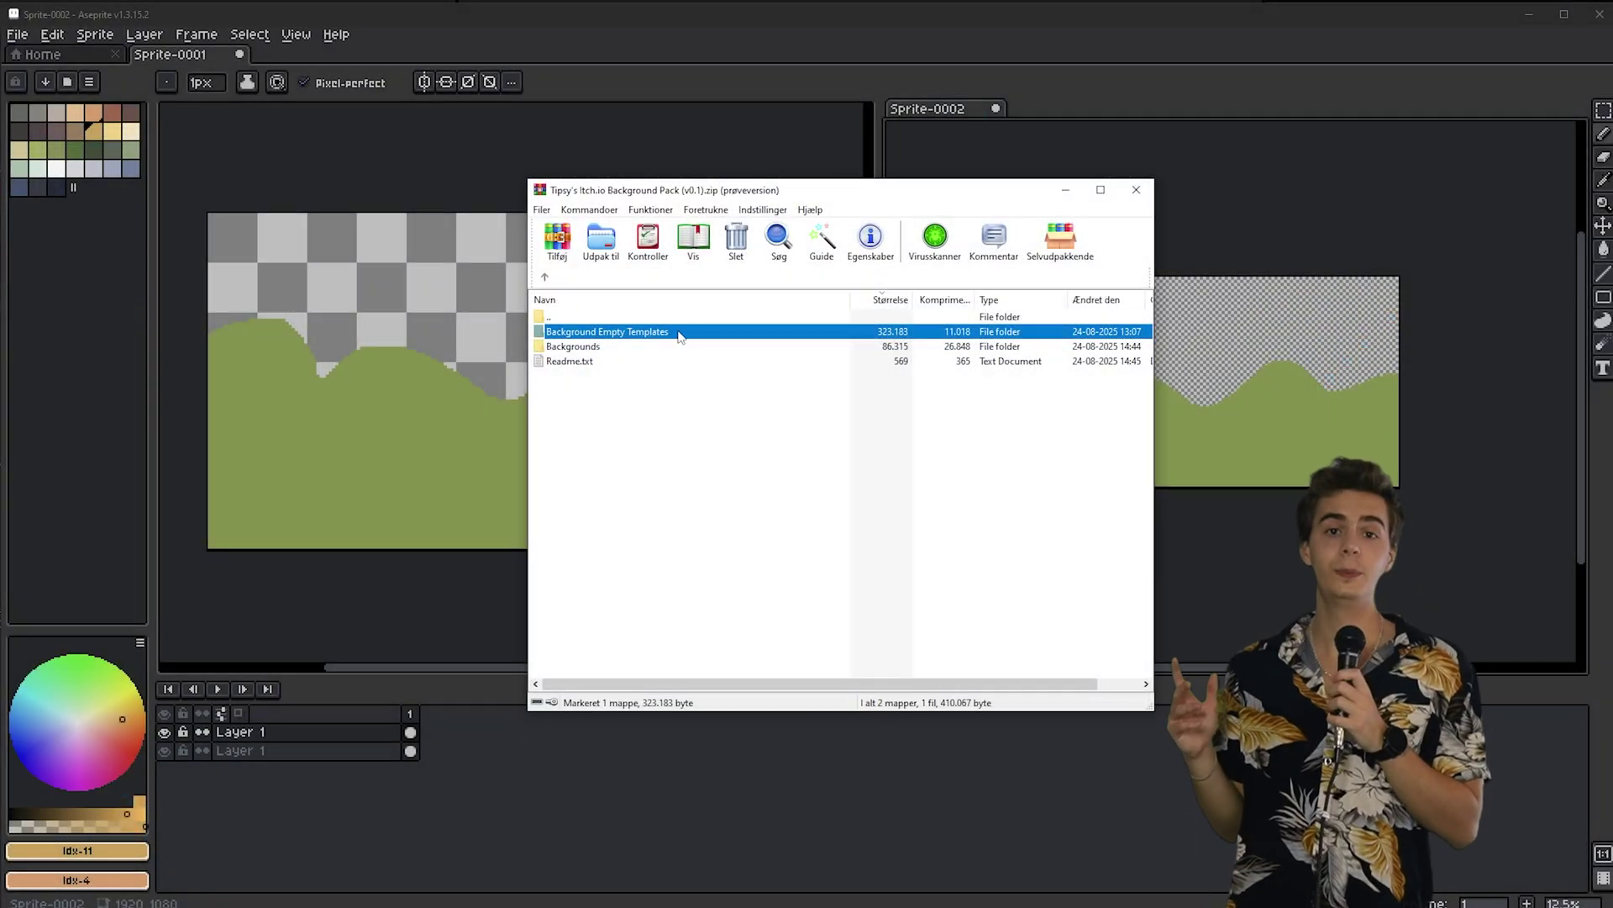
Open Background Empty Templates and toggle the Banner Location layer off and back on.
{"action": "double_click", "coordinate": [697, 334]}
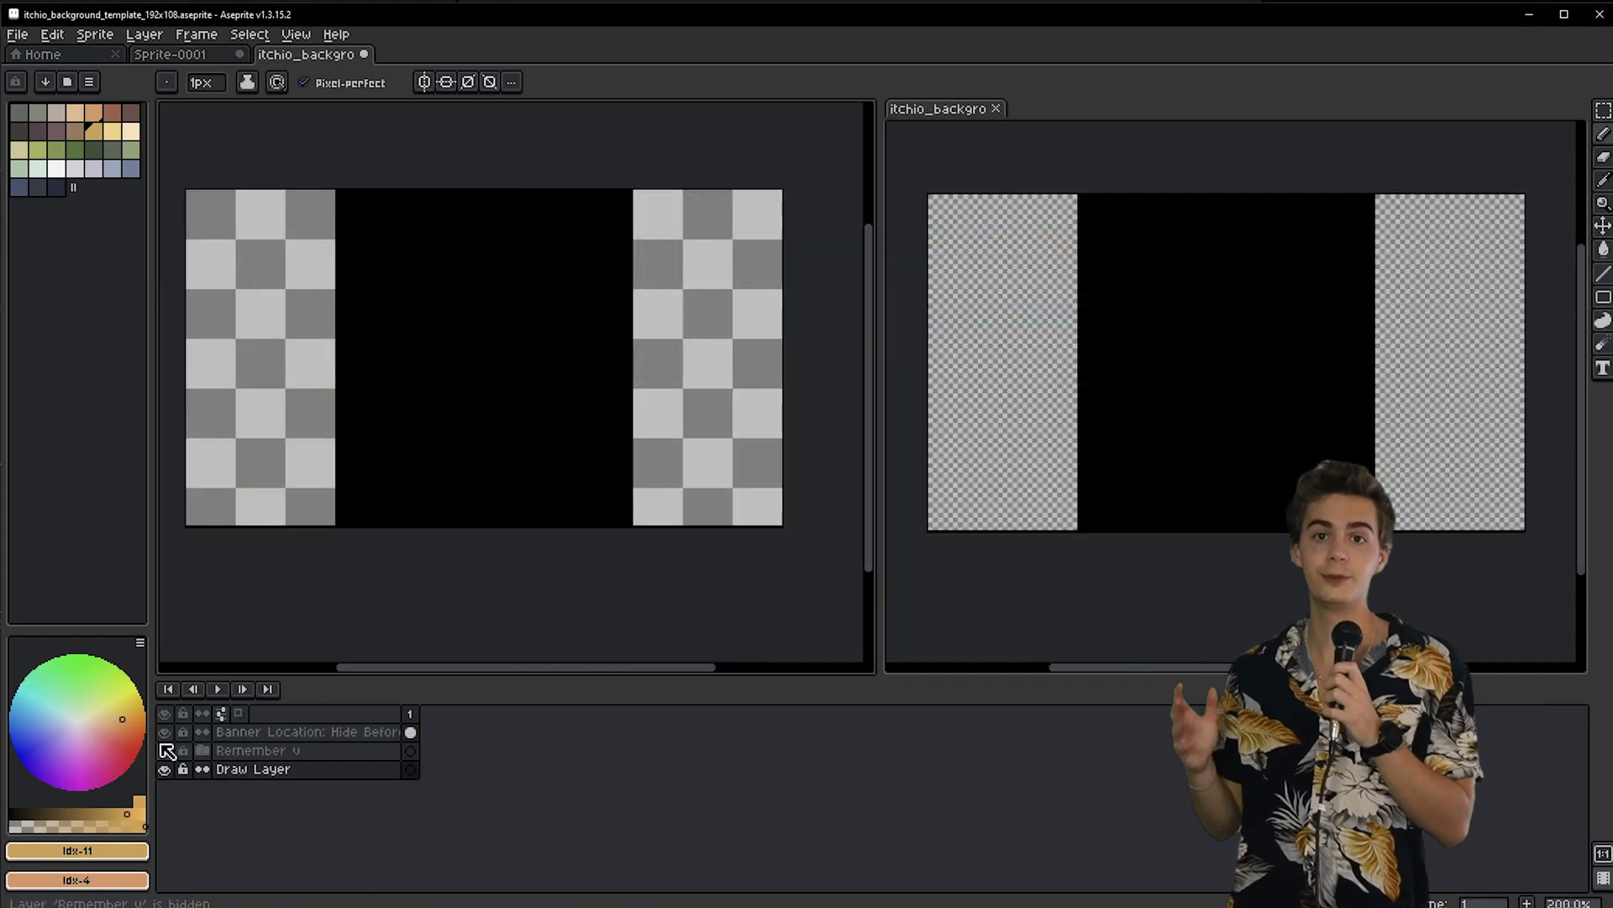
{"action": "left_click", "coordinate": [172, 734]}
{"action": "left_click", "coordinate": [172, 735]}
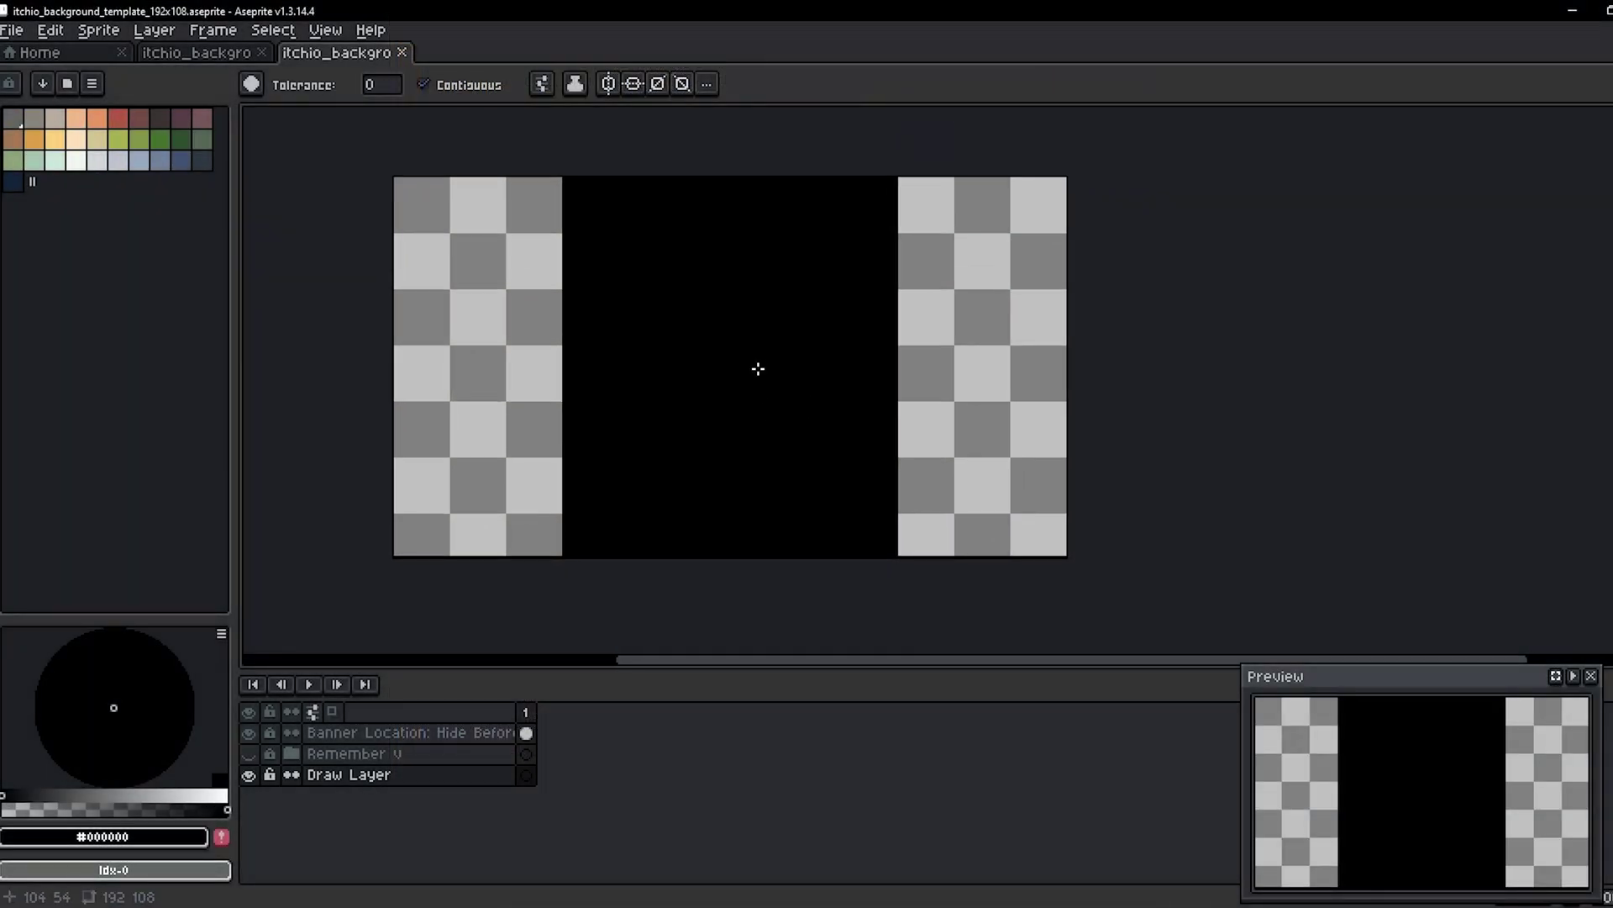
Turn on Tiled Mode preview for the template and shift the canvas view left.
{"action": "left_click", "coordinate": [321, 32]}
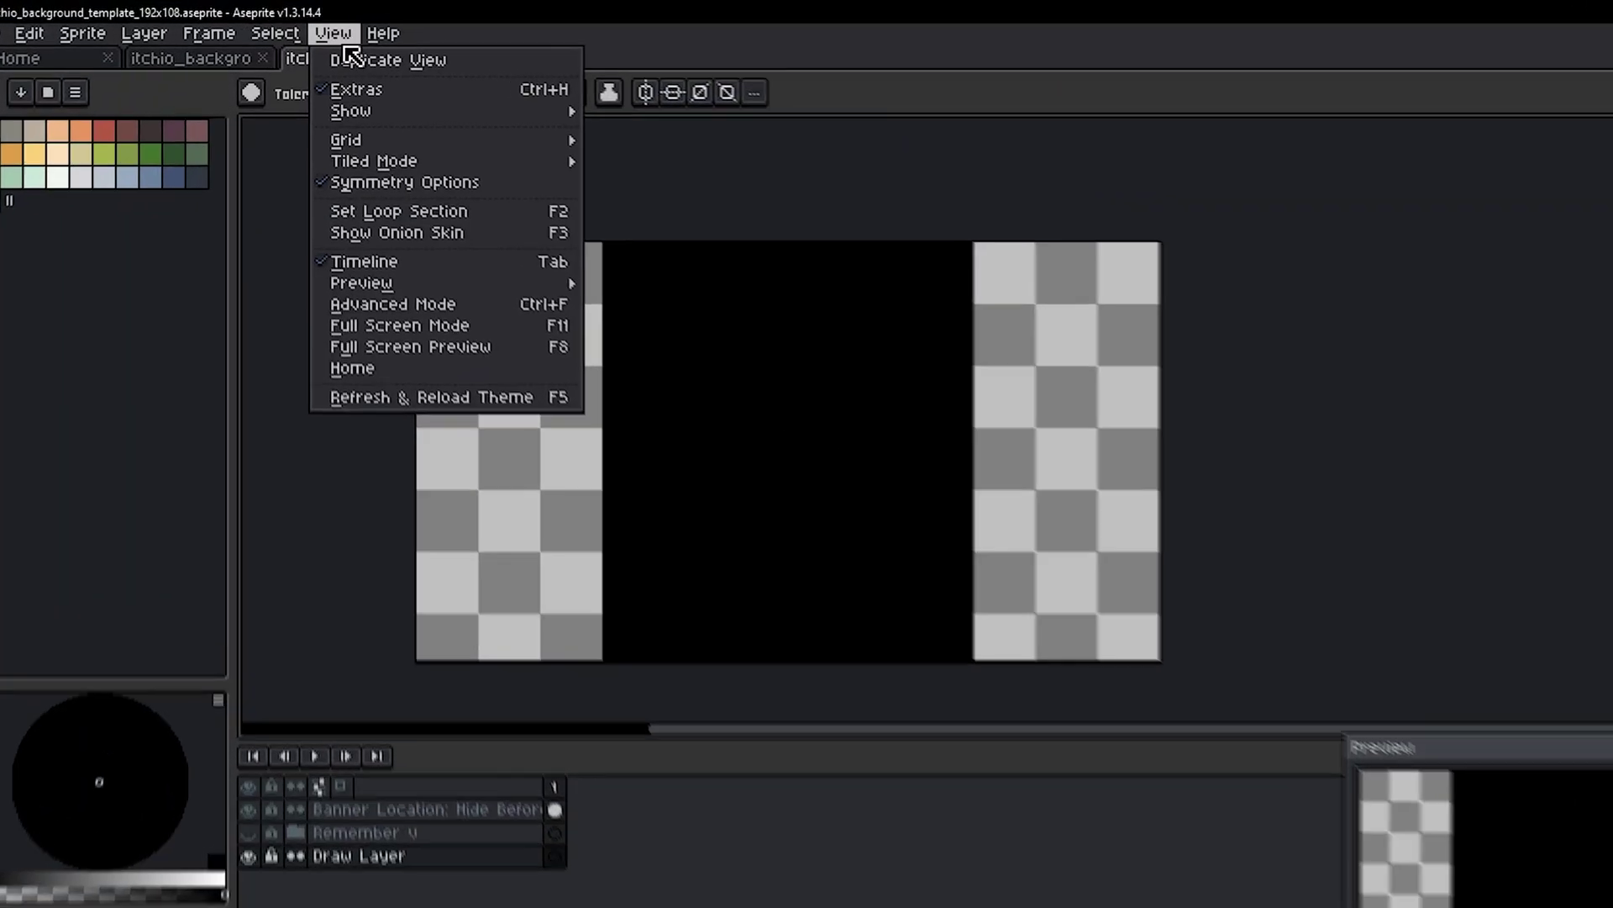
{"action": "mouse_move", "coordinate": [424, 150]}
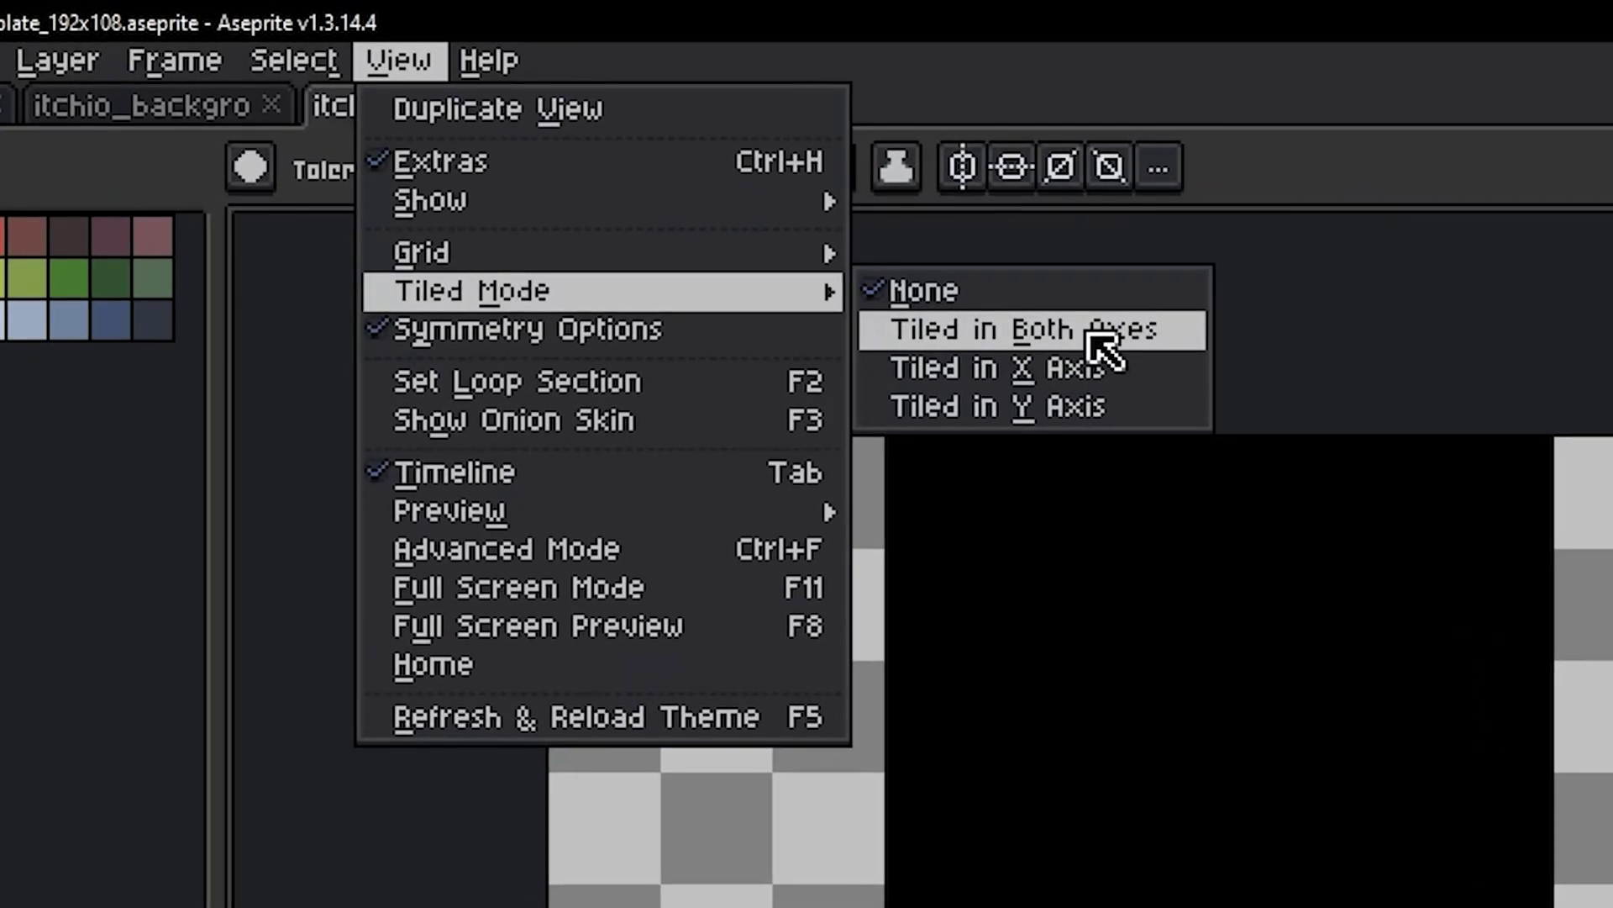
{"action": "left_click", "coordinate": [1120, 407]}
{"action": "left_click_drag", "start_coordinate": [1559, 551], "coordinate": [1386, 535]}
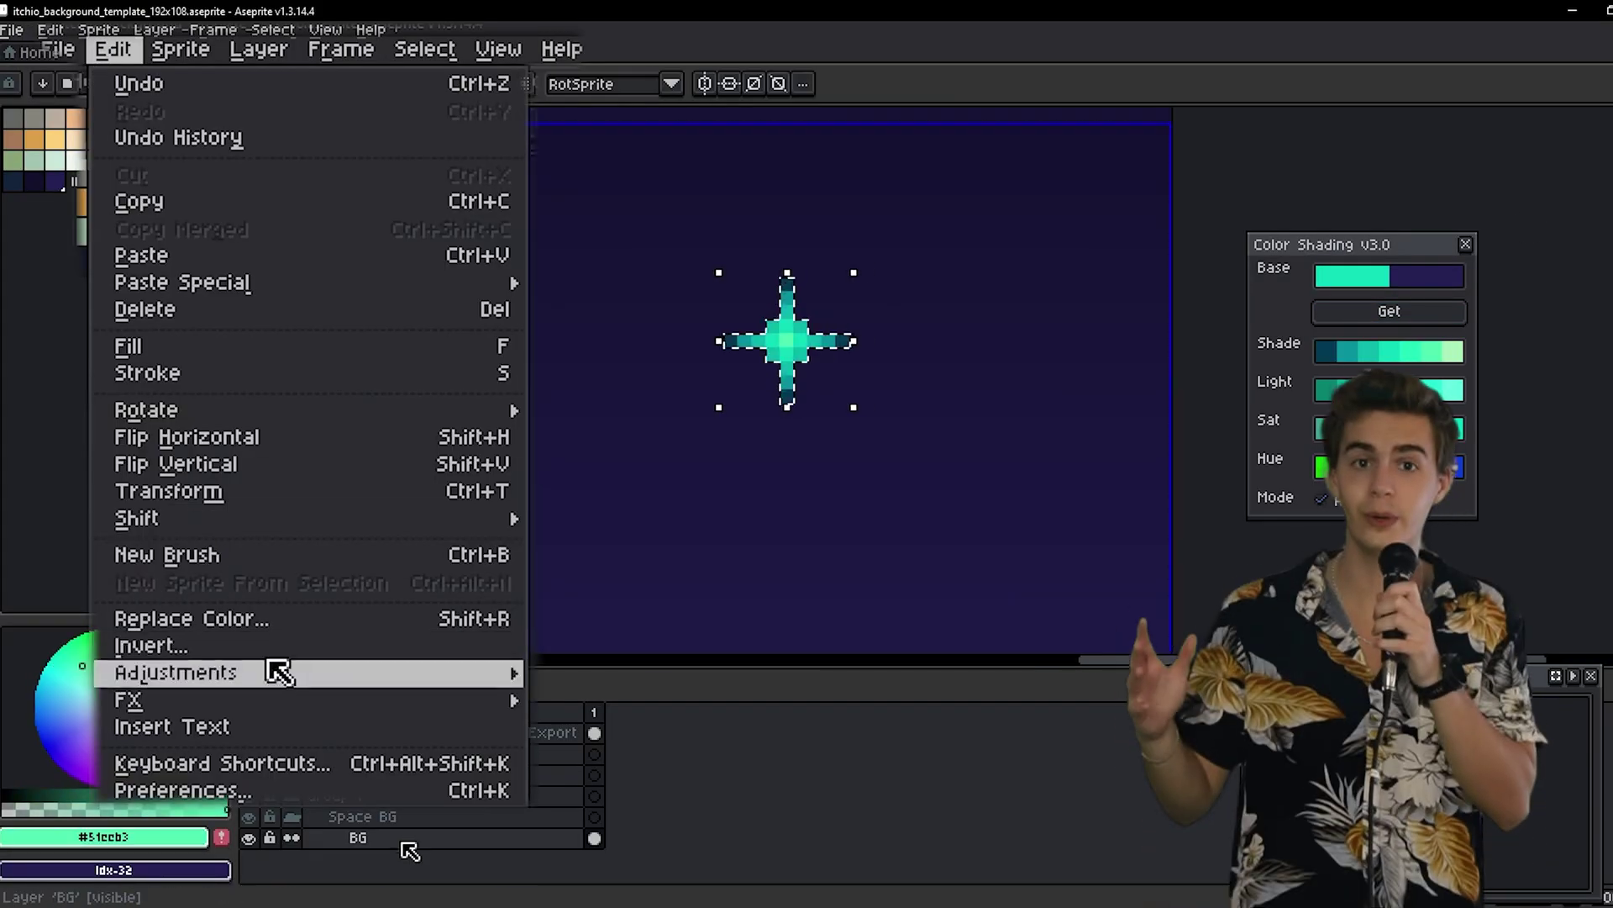
Bring up the Convolution Matrix filter, then pan around the tiled starry background.
{"action": "mouse_move", "coordinate": [332, 717]}
{"action": "left_click", "coordinate": [635, 727]}
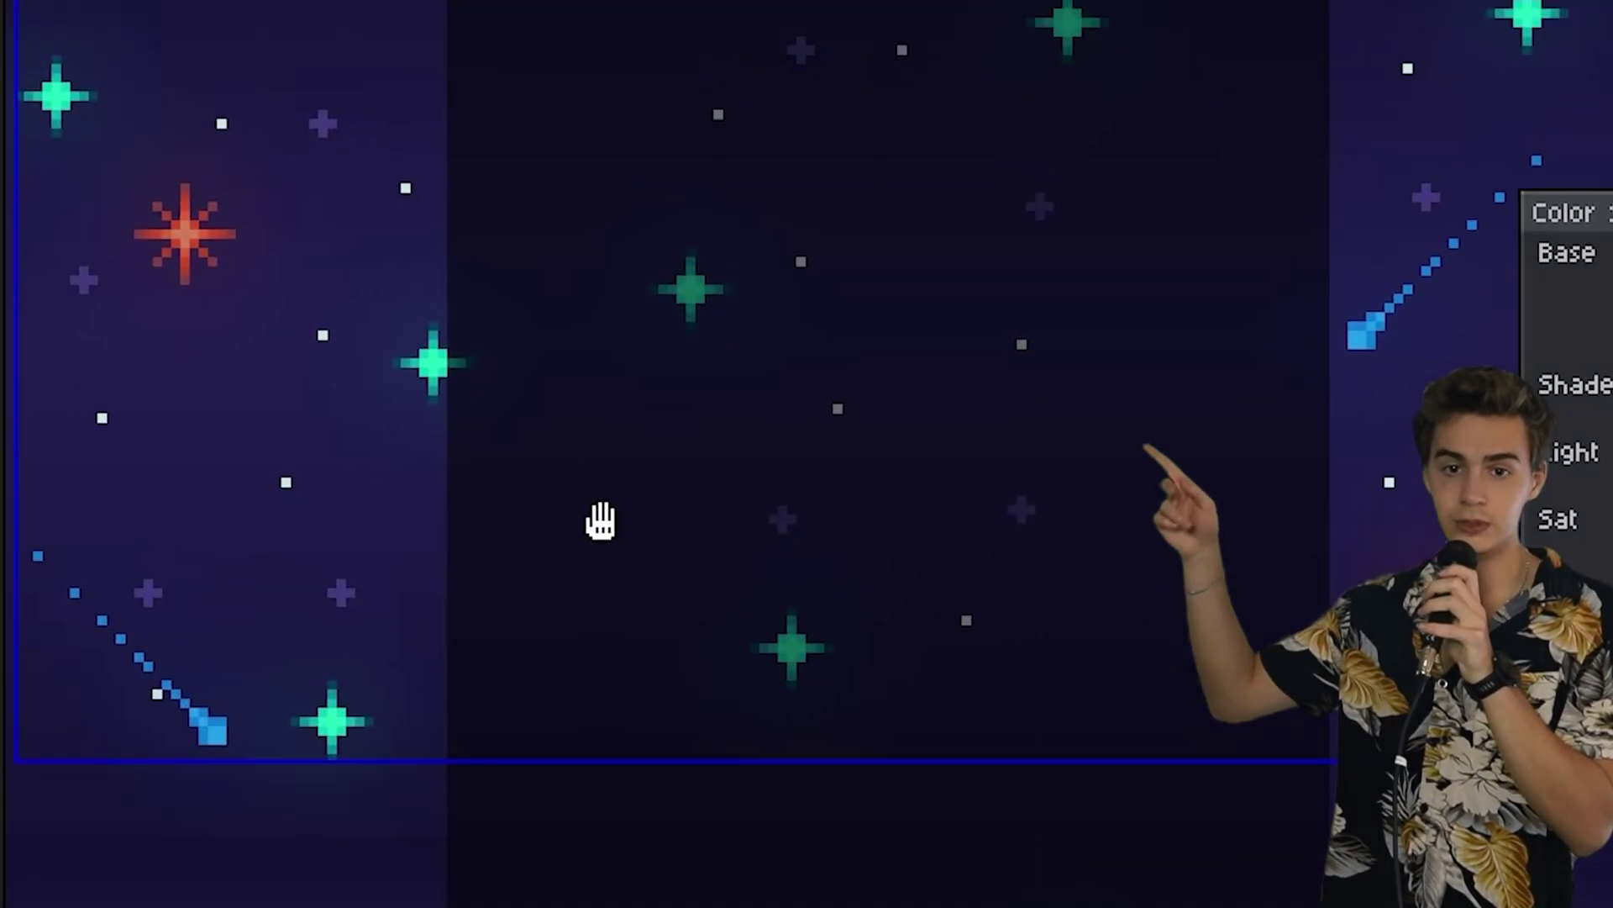
{"action": "left_click_drag", "start_coordinate": [544, 514], "coordinate": [317, 446]}
{"action": "scroll", "coordinate": [386, 252], "scroll_direction": "down", "scroll_amount": 2}
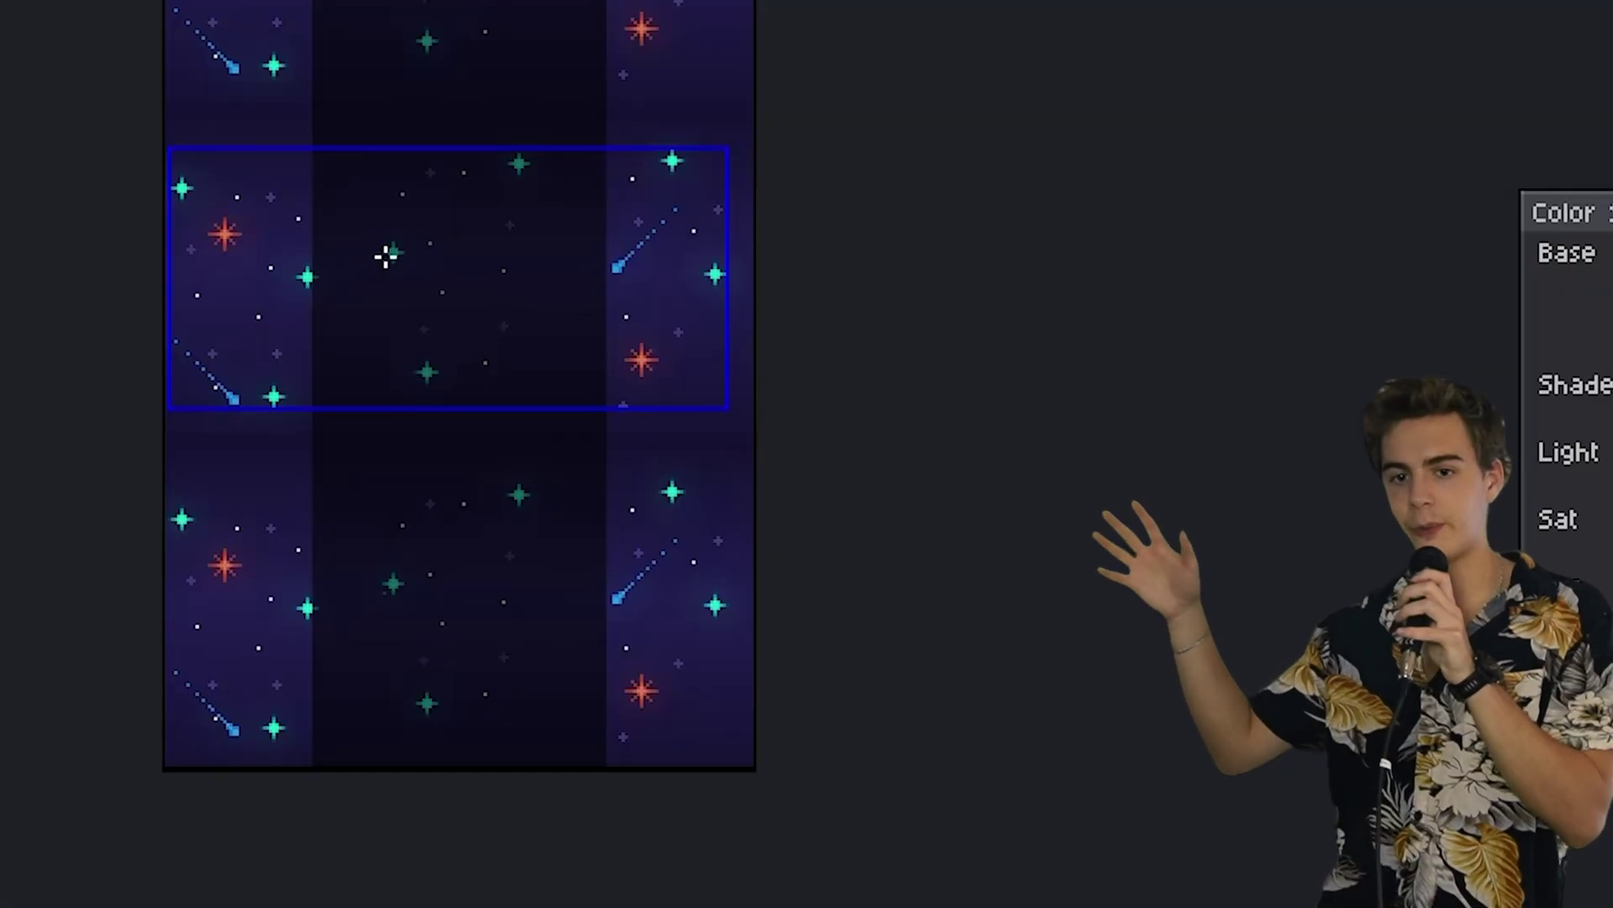
{"action": "scroll", "coordinate": [453, 481], "scroll_direction": "up", "scroll_amount": 2}
{"action": "left_click_drag", "start_coordinate": [453, 481], "coordinate": [468, 360]}
Keep panning and zooming to confirm the stars repeat seamlessly across tiles.
{"action": "scroll", "coordinate": [540, 314], "scroll_direction": "up", "scroll_amount": 1}
{"action": "scroll", "coordinate": [574, 318], "scroll_direction": "down", "scroll_amount": 1}
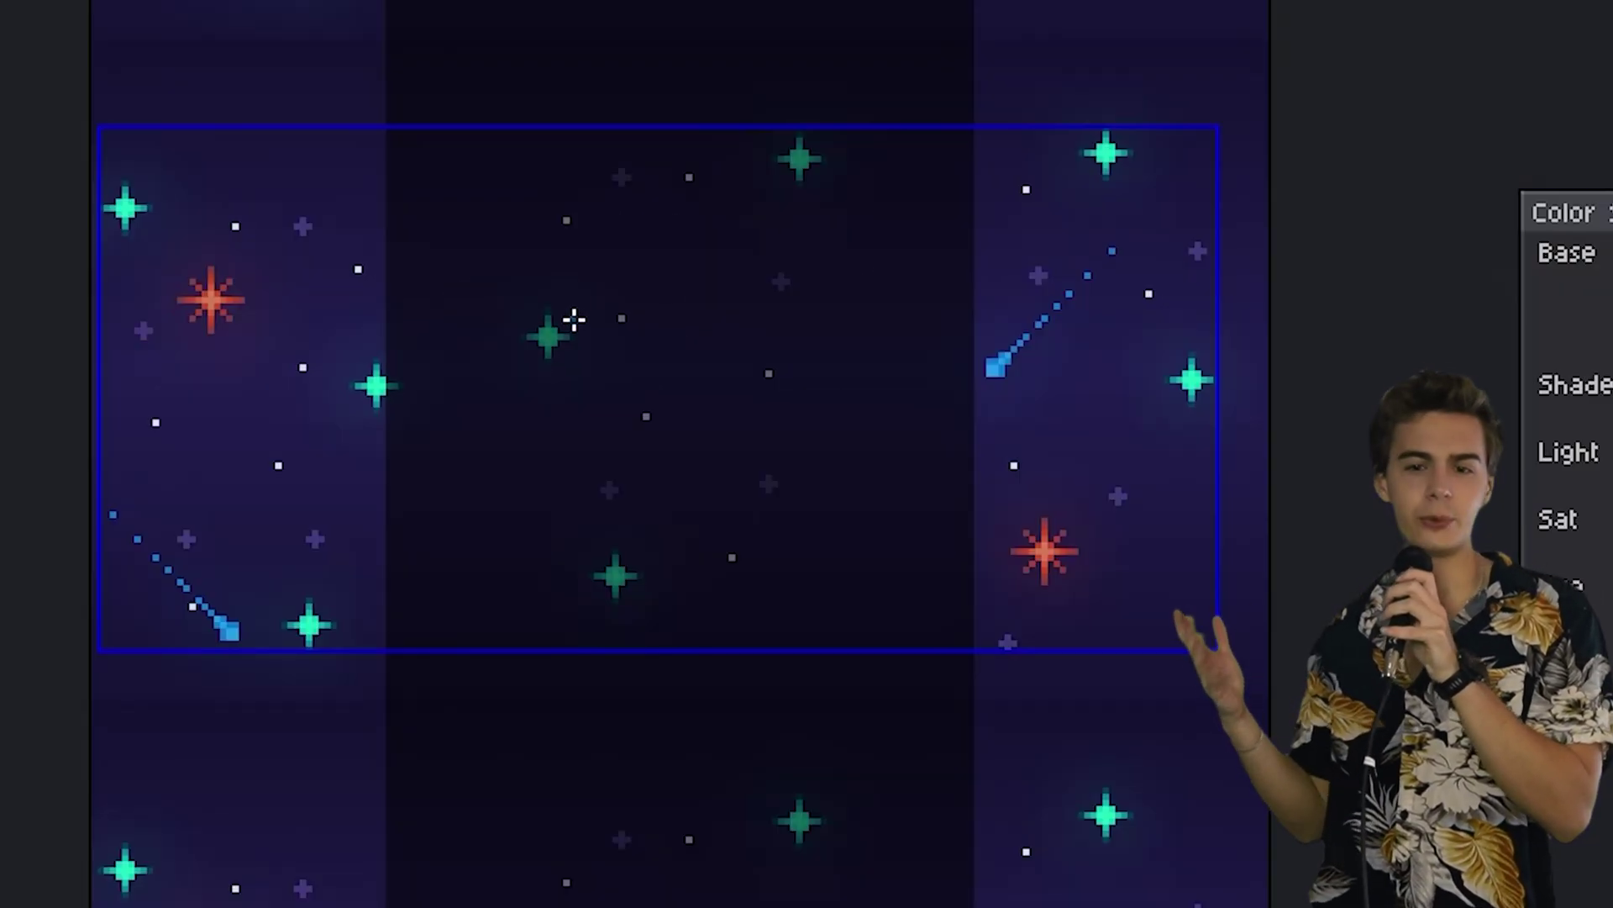
{"action": "scroll", "coordinate": [748, 422], "scroll_direction": "down", "scroll_amount": 1}
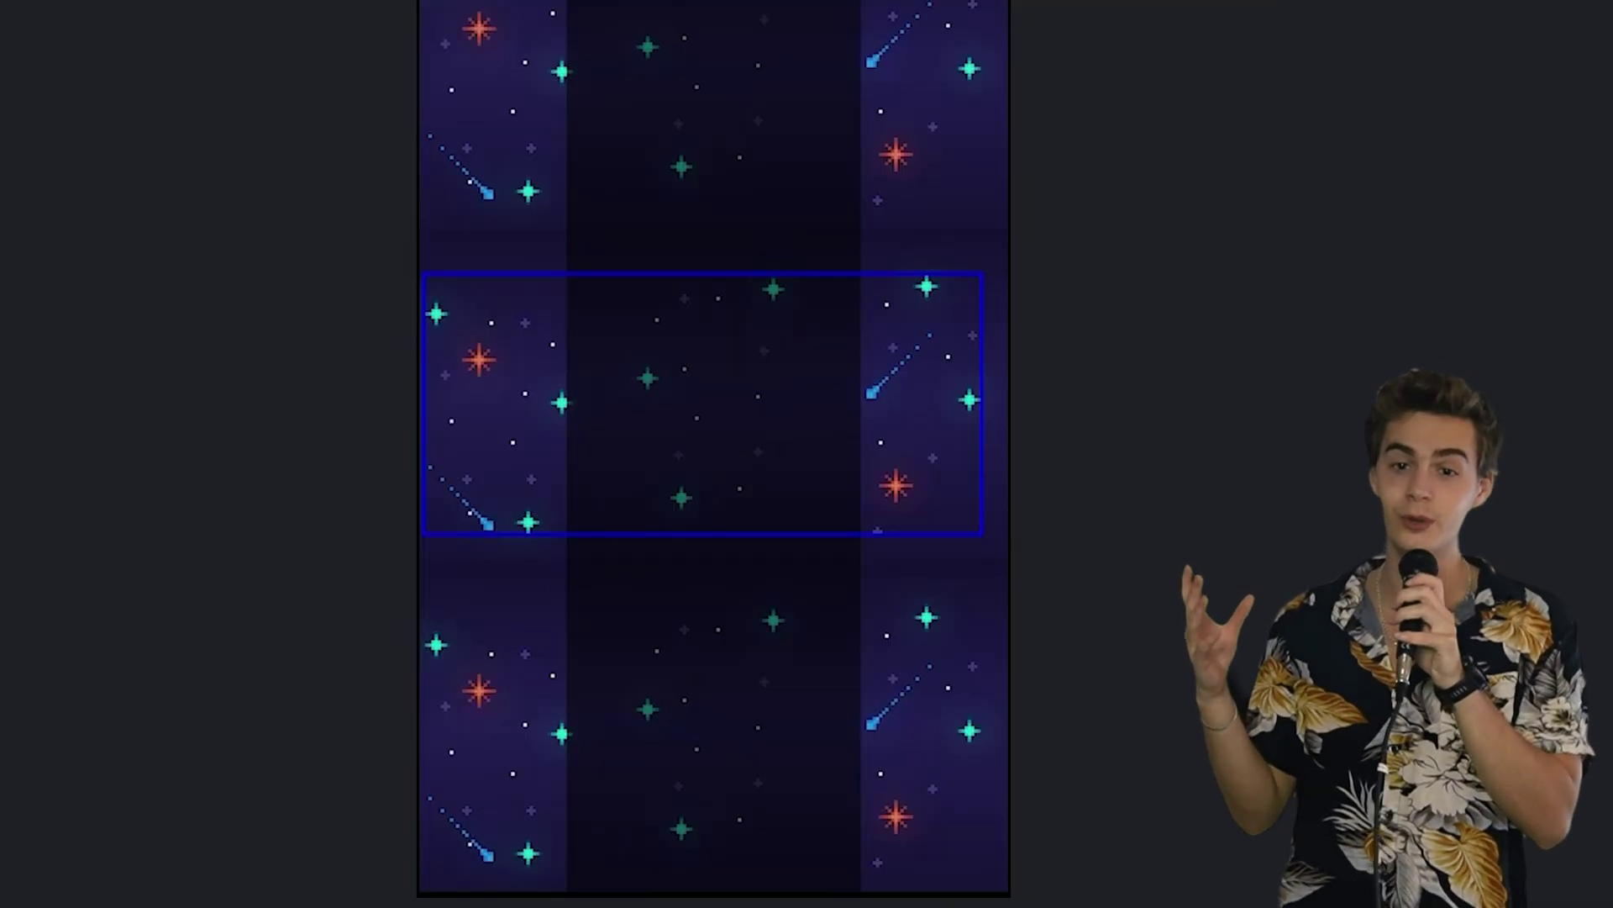
{"action": "left_click_drag", "start_coordinate": [760, 478], "coordinate": [731, 518]}
{"action": "scroll", "coordinate": [688, 472], "scroll_direction": "down", "scroll_amount": 1}
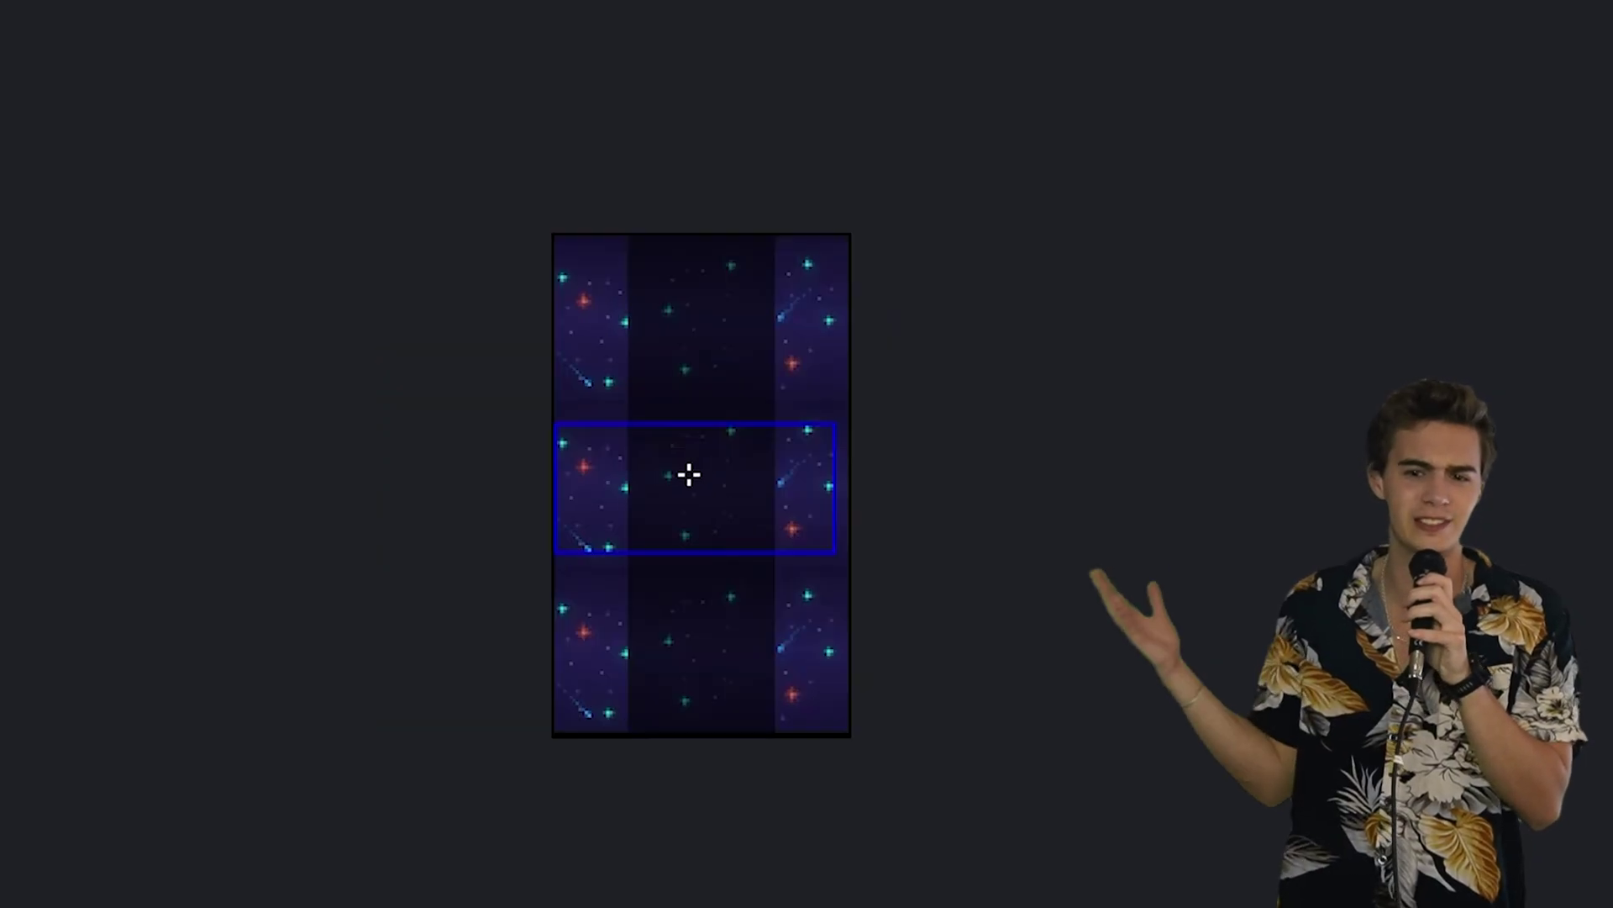
{"action": "scroll", "coordinate": [663, 488], "scroll_direction": "up", "scroll_amount": 1}
{"action": "left_click_drag", "start_coordinate": [626, 567], "coordinate": [595, 450]}
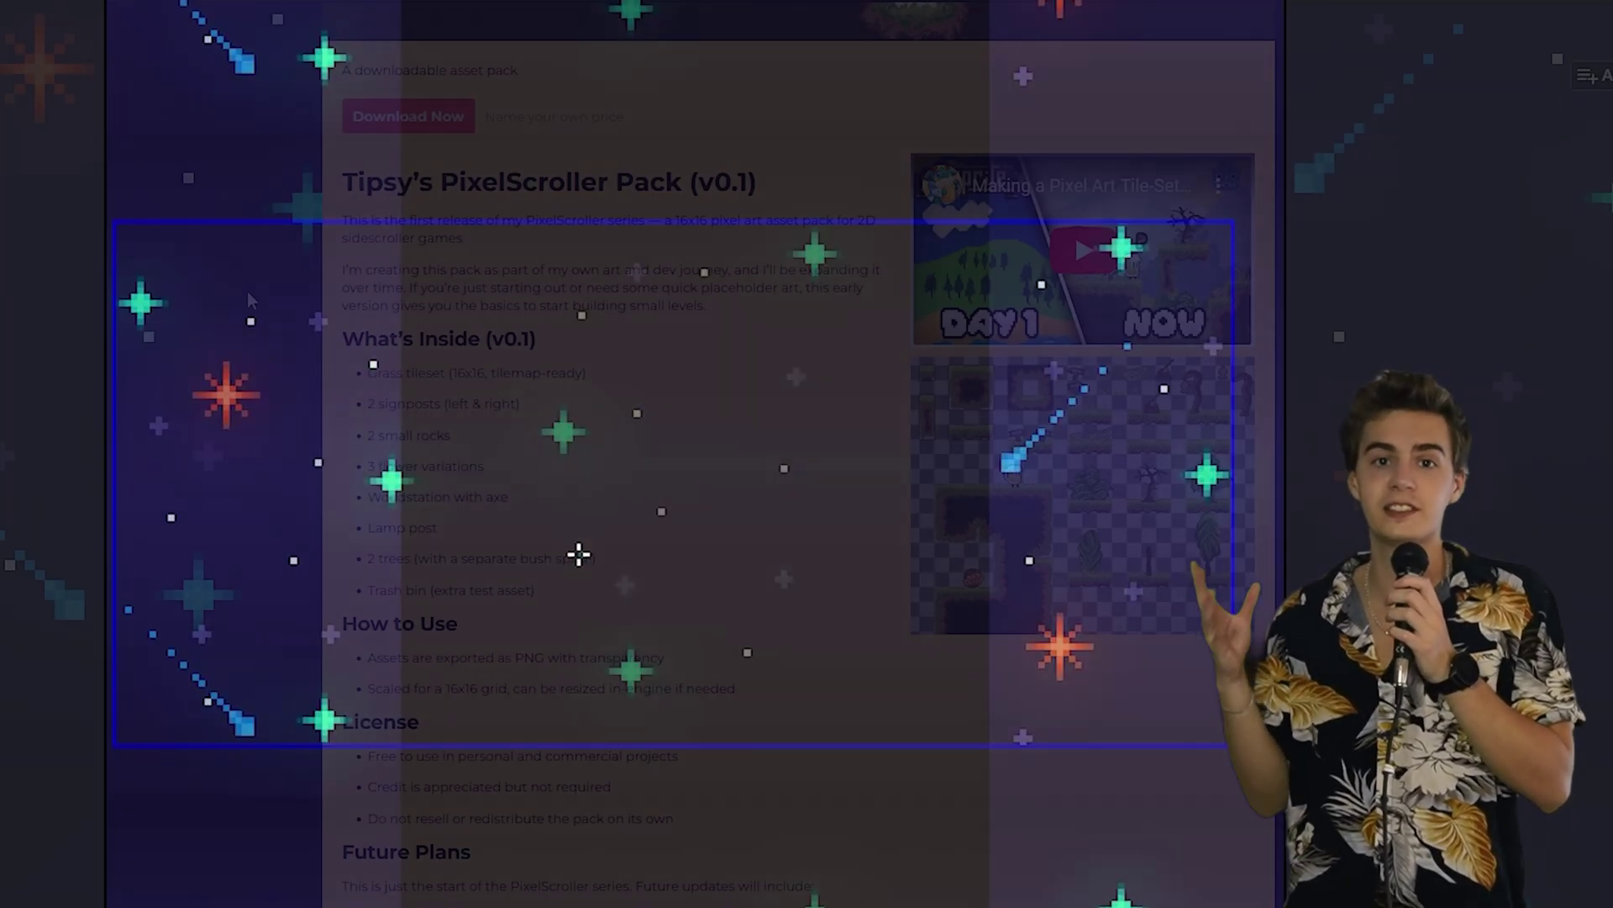
{"action": "scroll", "coordinate": [247, 300], "scroll_direction": "down", "scroll_amount": 5}
{"action": "scroll", "coordinate": [247, 291], "scroll_direction": "down", "scroll_amount": 5}
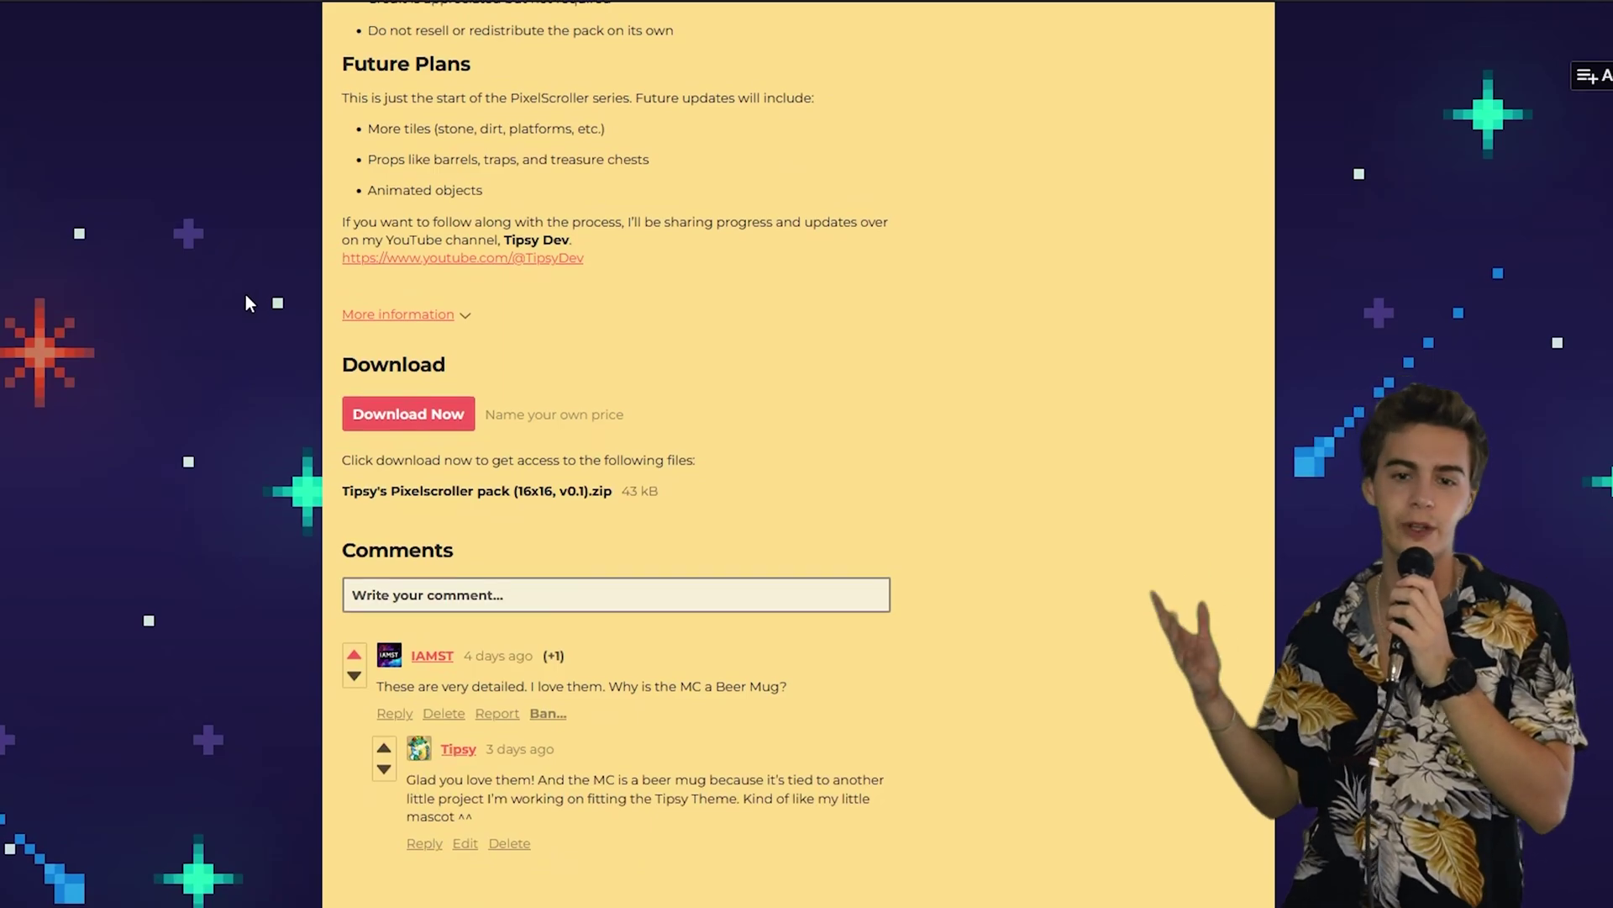
{"action": "scroll", "coordinate": [246, 296], "scroll_direction": "up", "scroll_amount": 10}
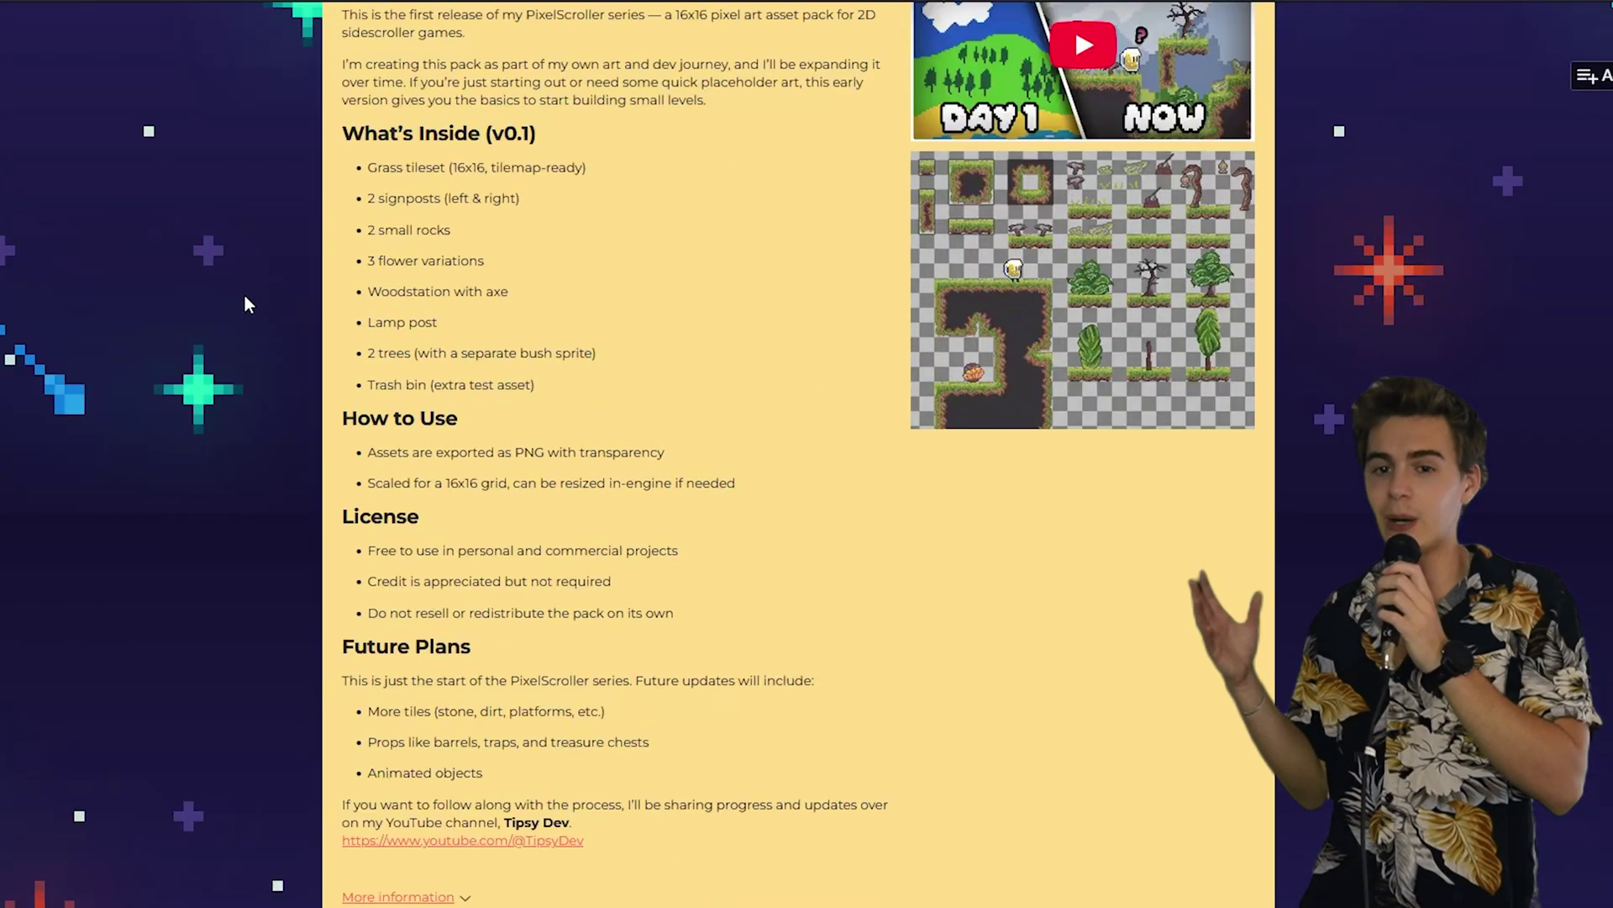
{"action": "scroll", "coordinate": [244, 295], "scroll_direction": "up", "scroll_amount": 4}
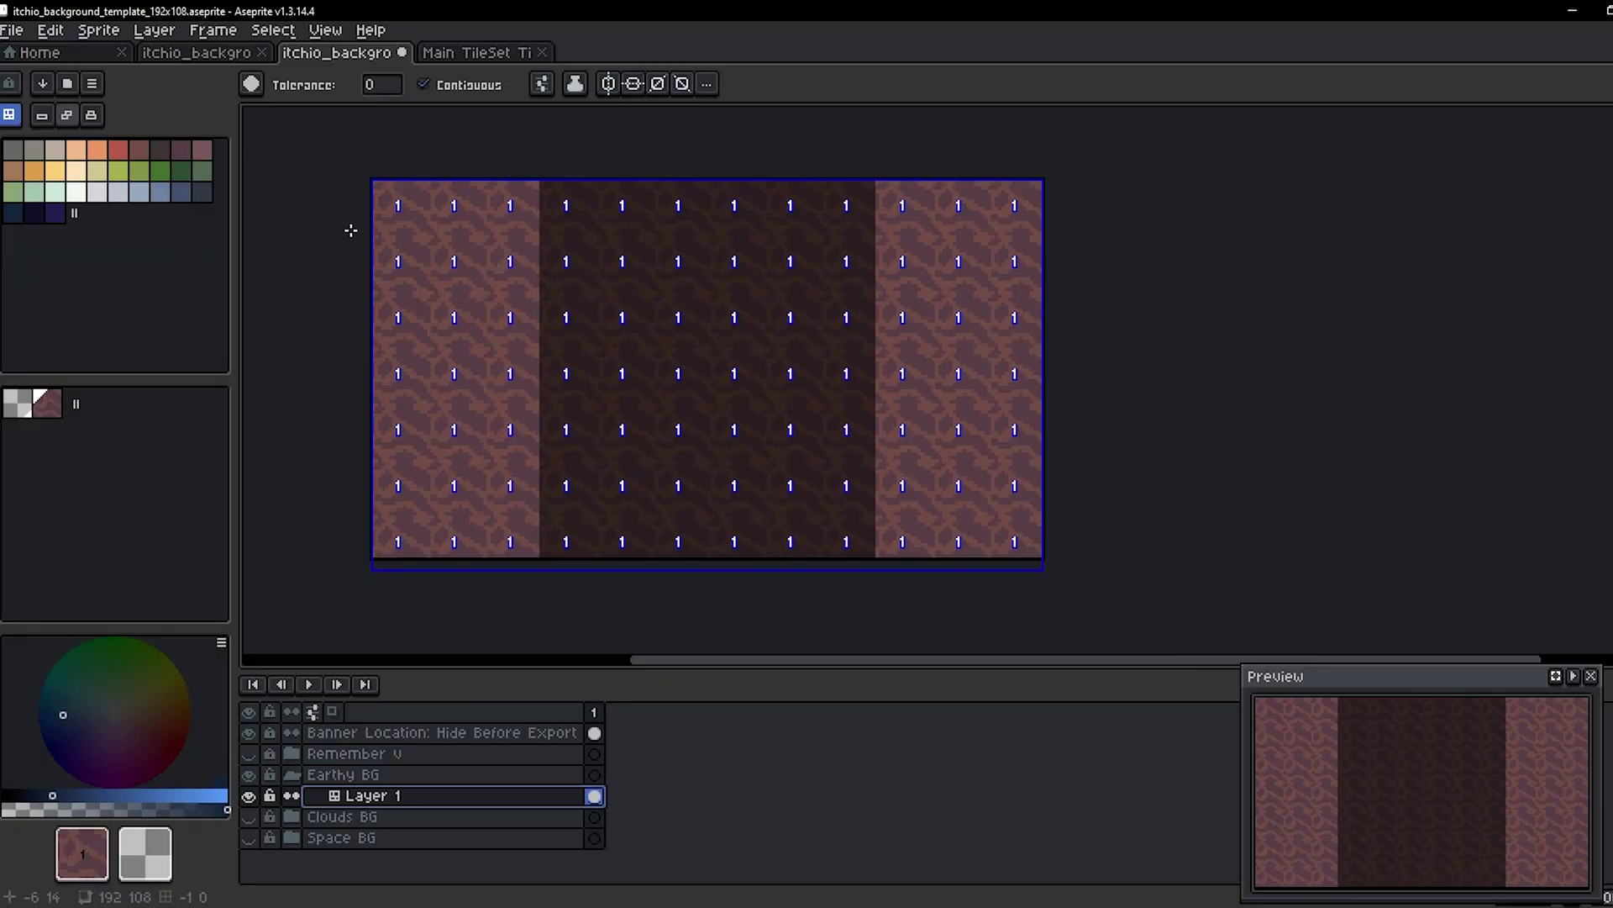
Open the File menu to start exporting the blue stone brick background.
{"action": "left_click", "coordinate": [12, 29]}
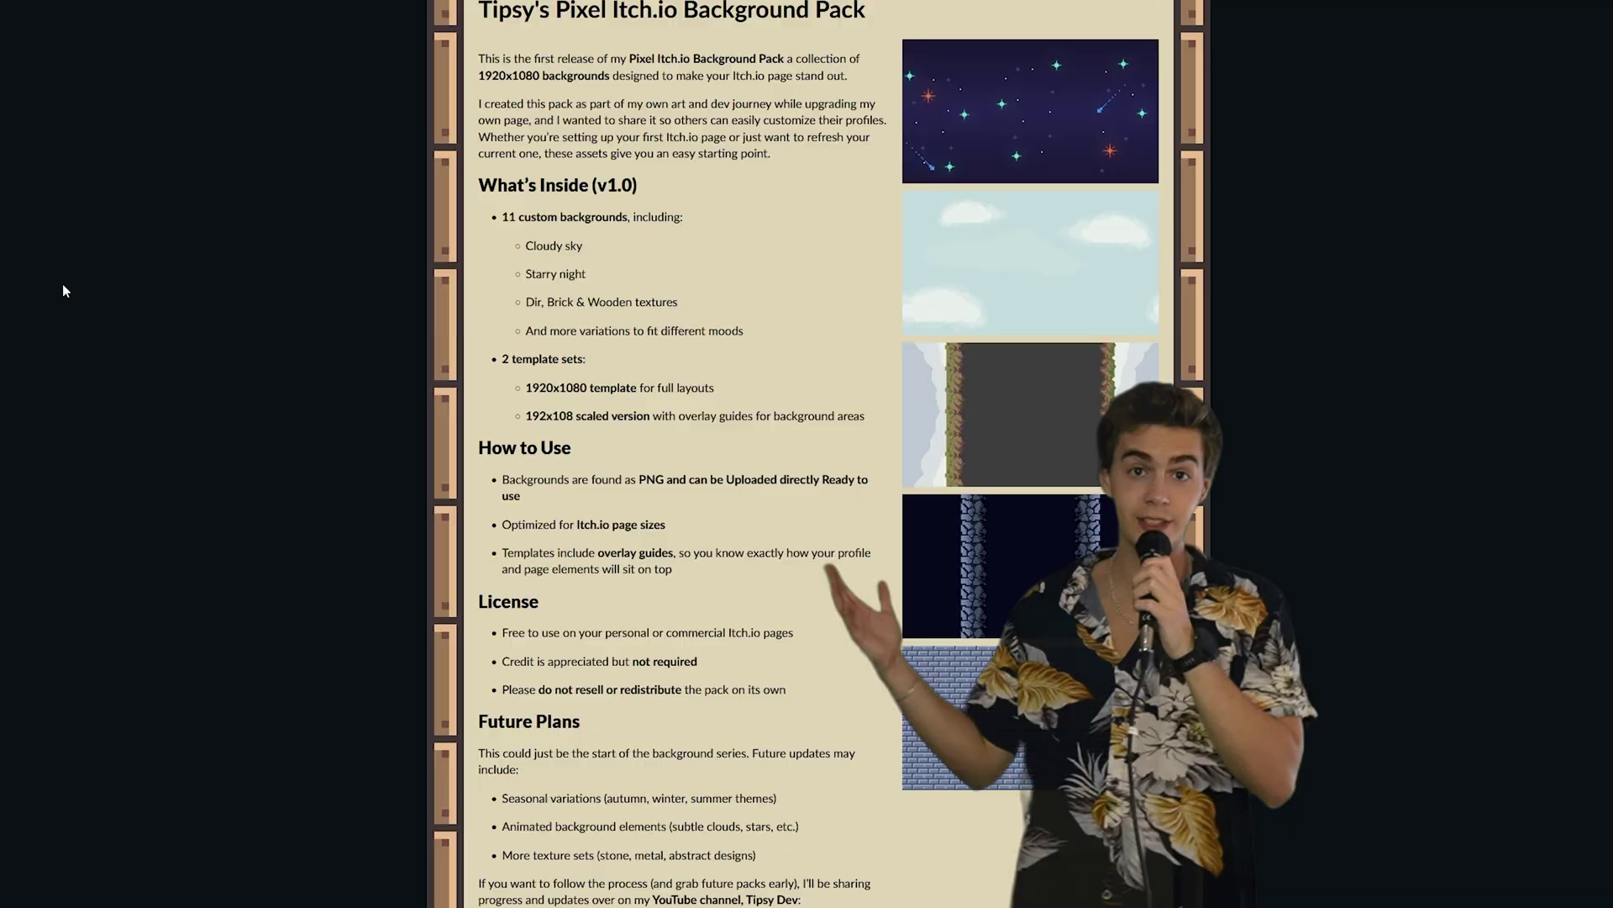
Scroll up and down the Pixel Itch.io Background Pack page to preview the applied background.
{"action": "scroll", "coordinate": [68, 336], "scroll_direction": "down", "scroll_amount": 5}
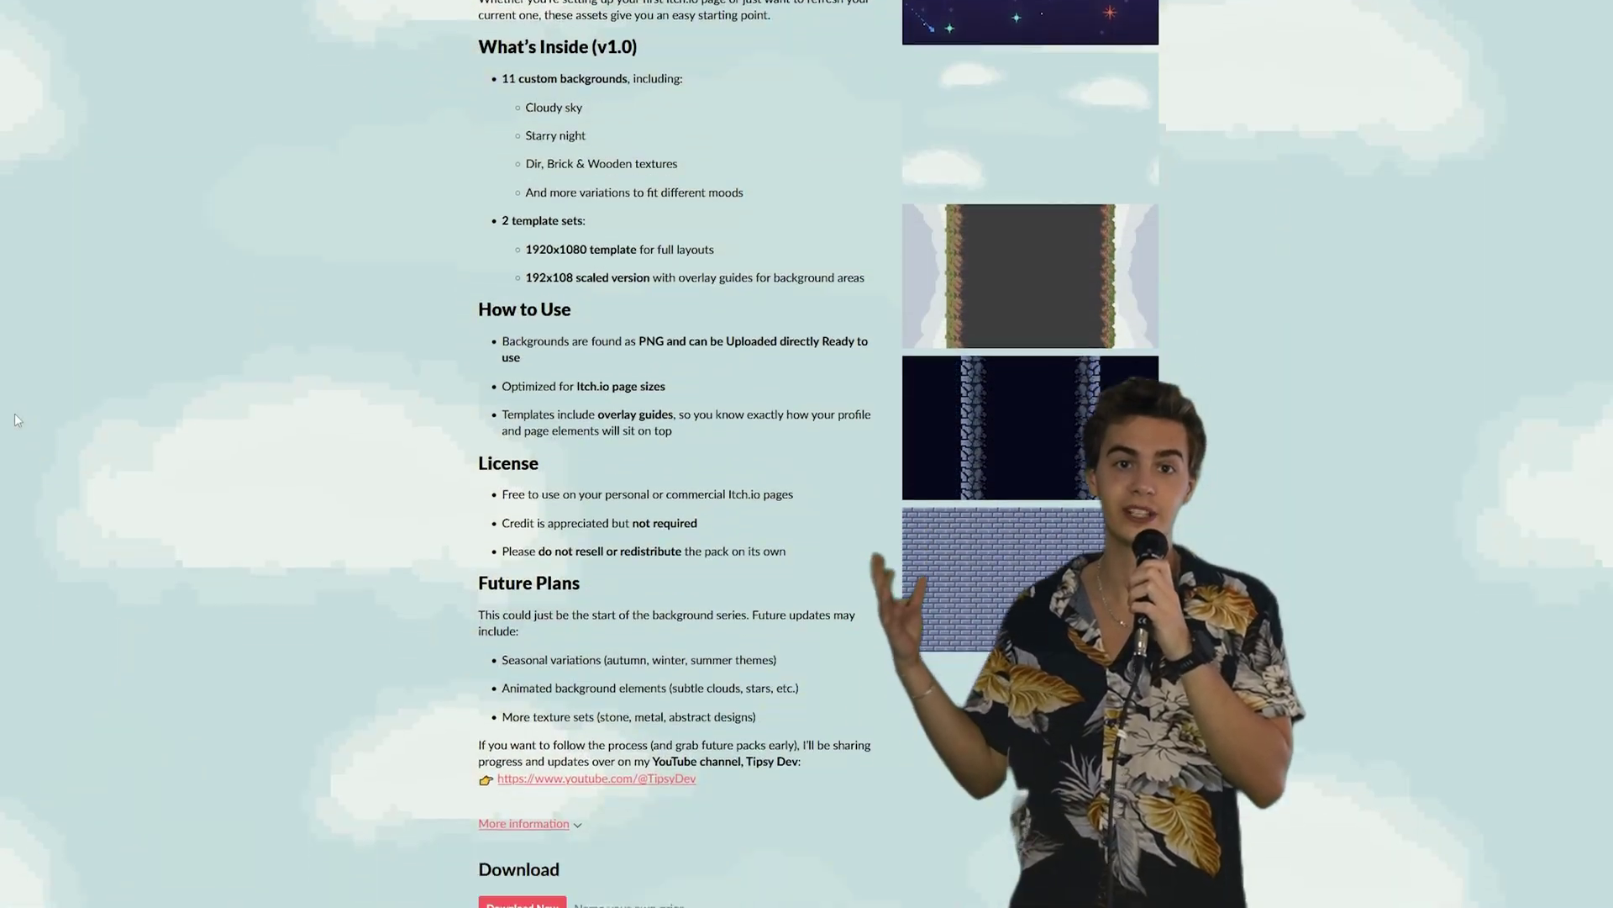
{"action": "scroll", "coordinate": [15, 418], "scroll_direction": "down", "scroll_amount": 3}
{"action": "scroll", "coordinate": [13, 412], "scroll_direction": "up", "scroll_amount": 6}
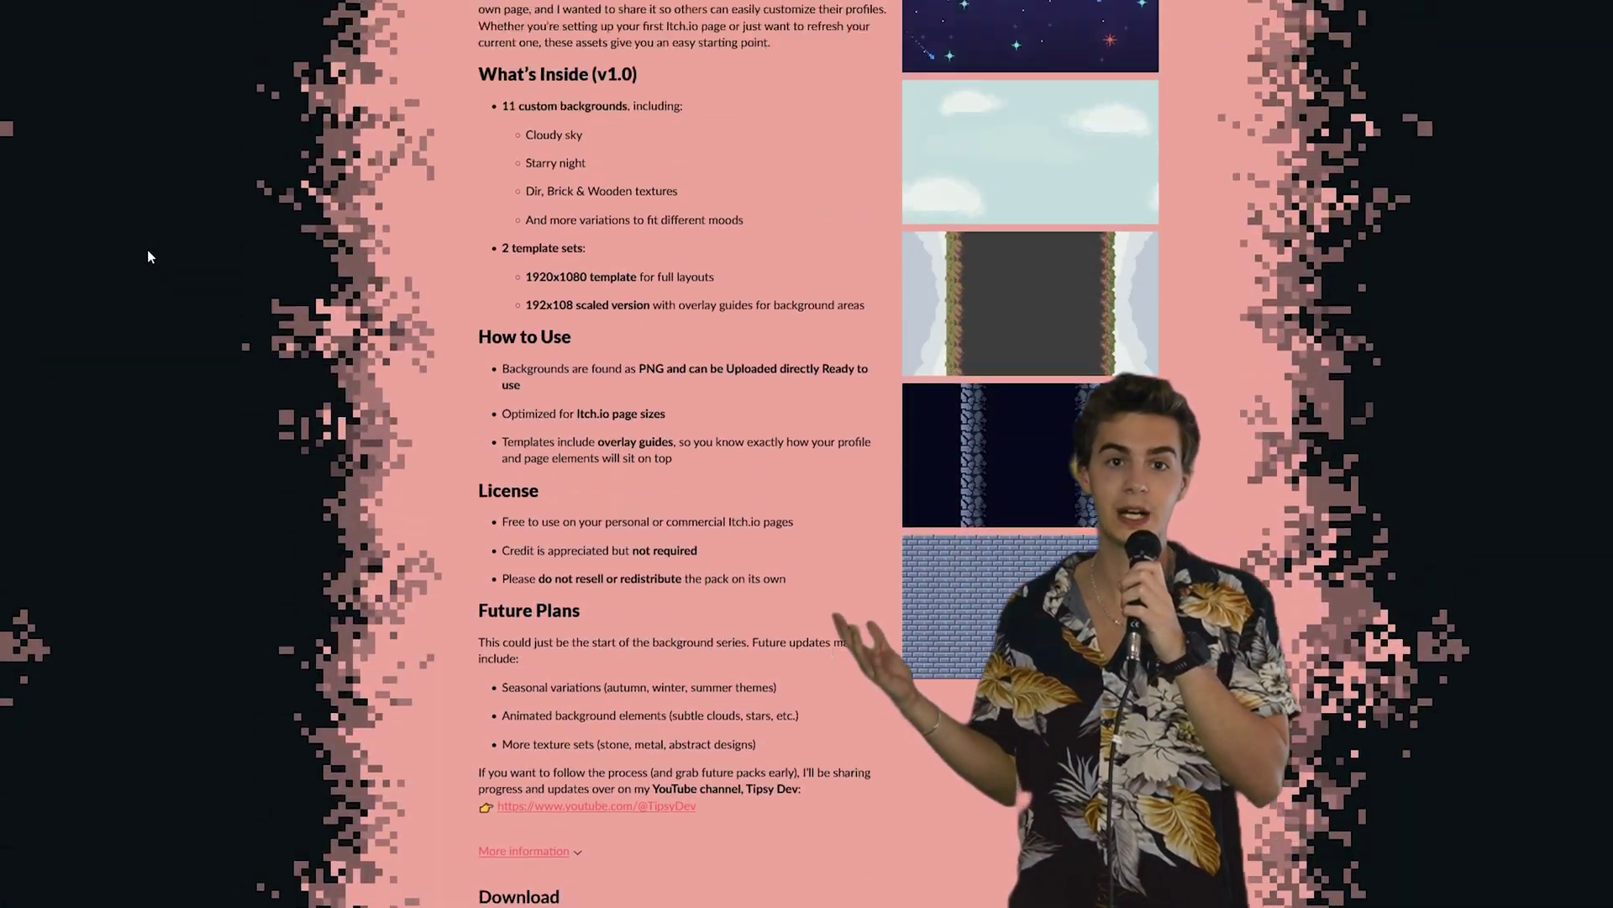
{"action": "scroll", "coordinate": [144, 252], "scroll_direction": "up", "scroll_amount": 2}
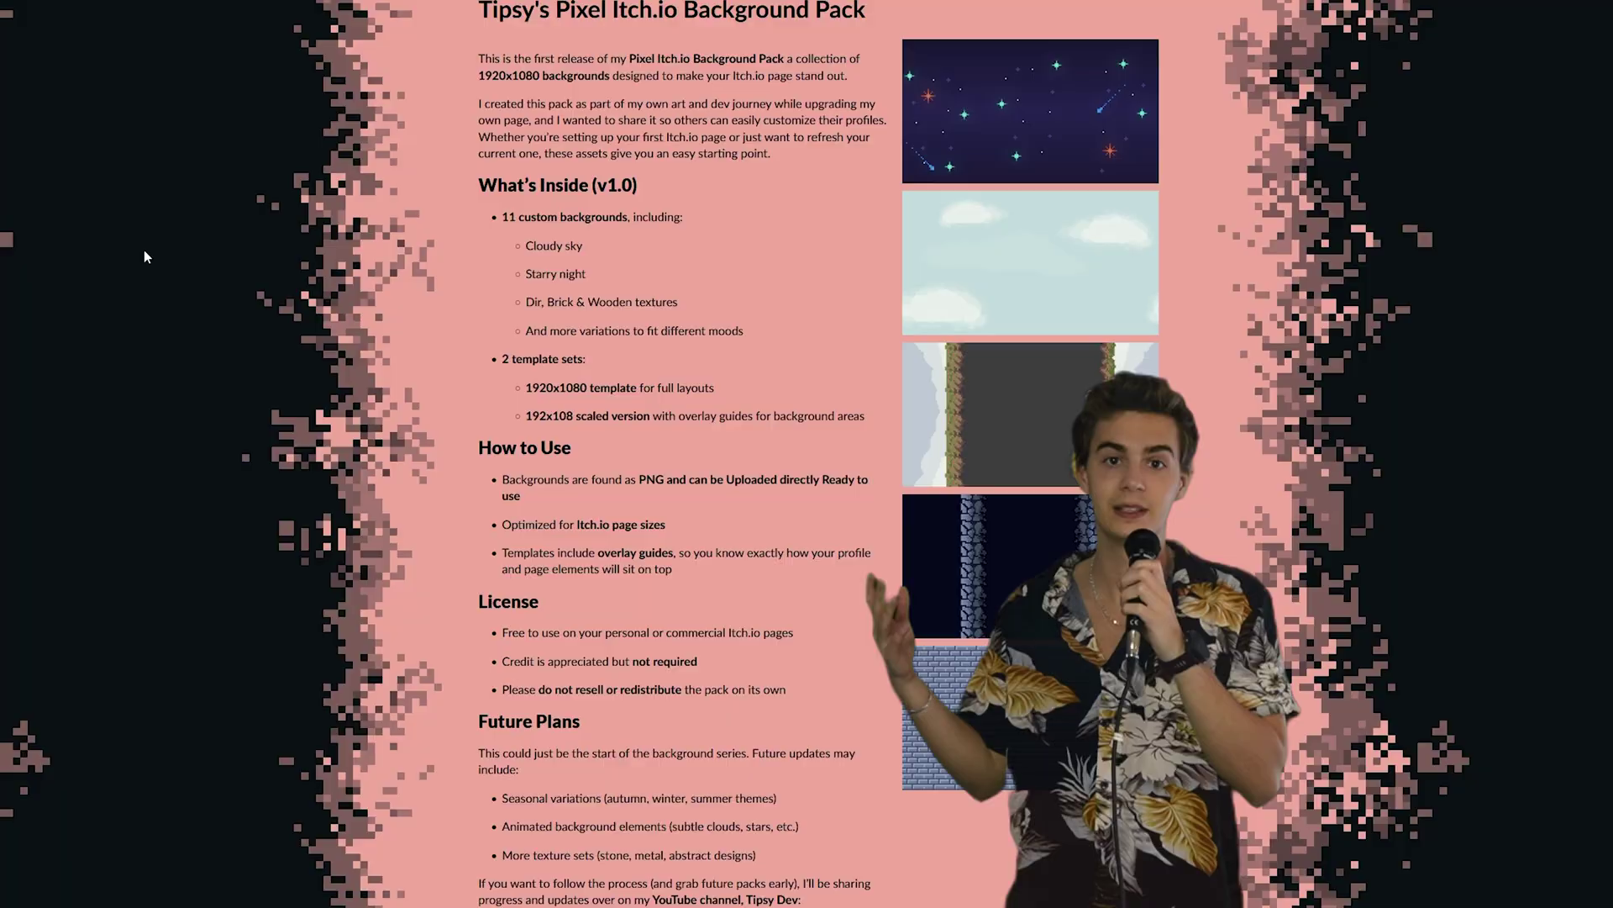
{"action": "scroll", "coordinate": [135, 261], "scroll_direction": "down", "scroll_amount": 5}
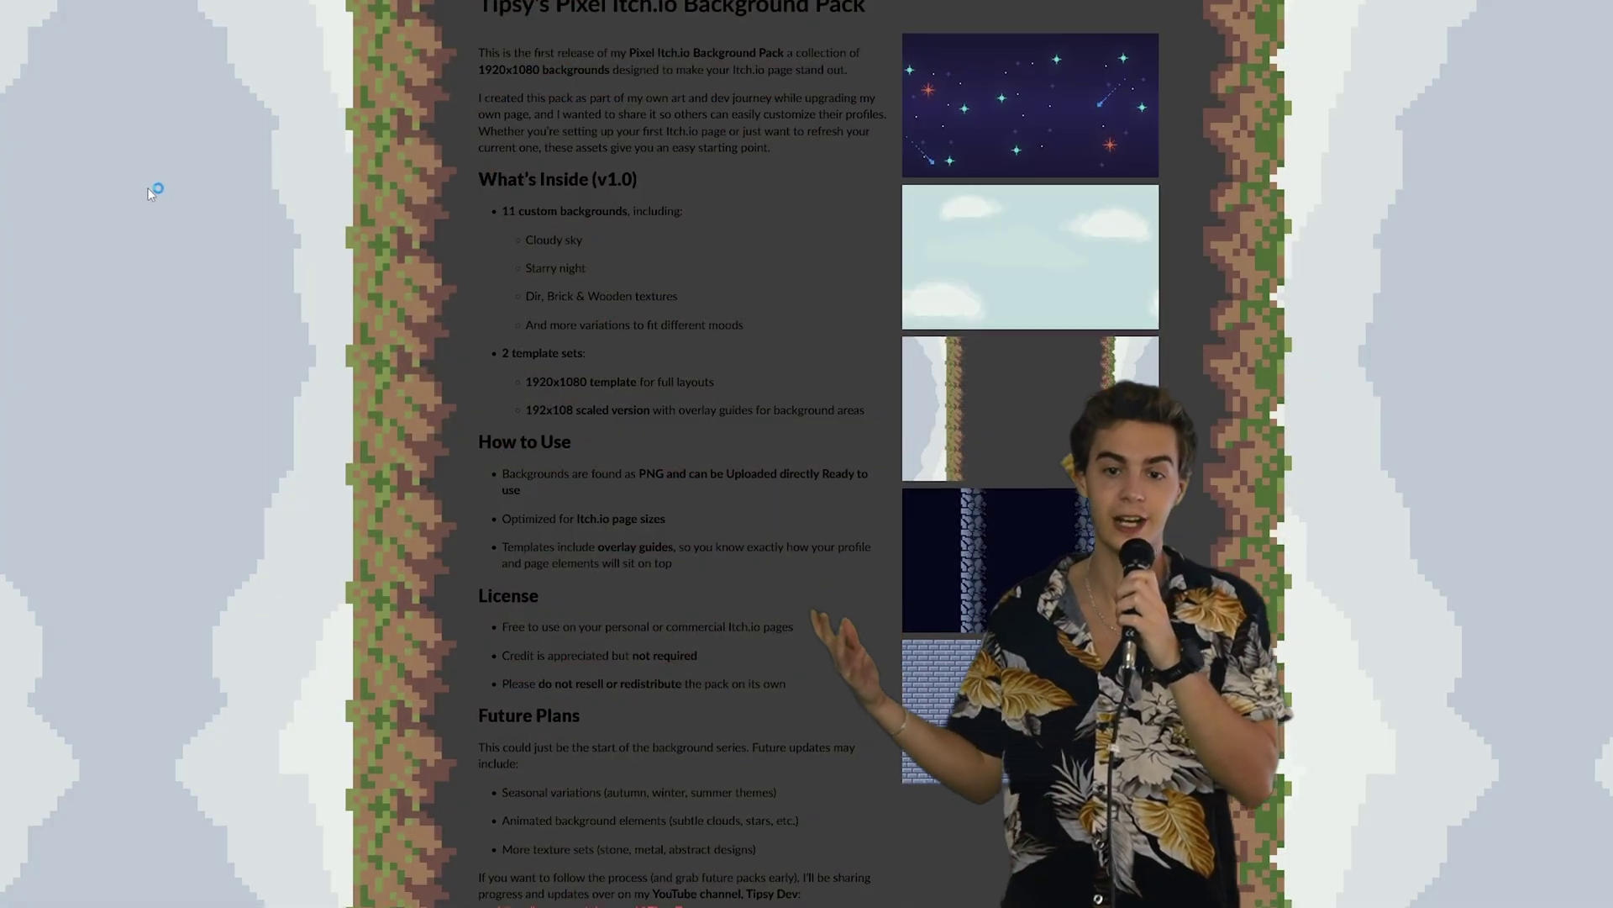
{"action": "scroll", "coordinate": [155, 184], "scroll_direction": "down", "scroll_amount": 5}
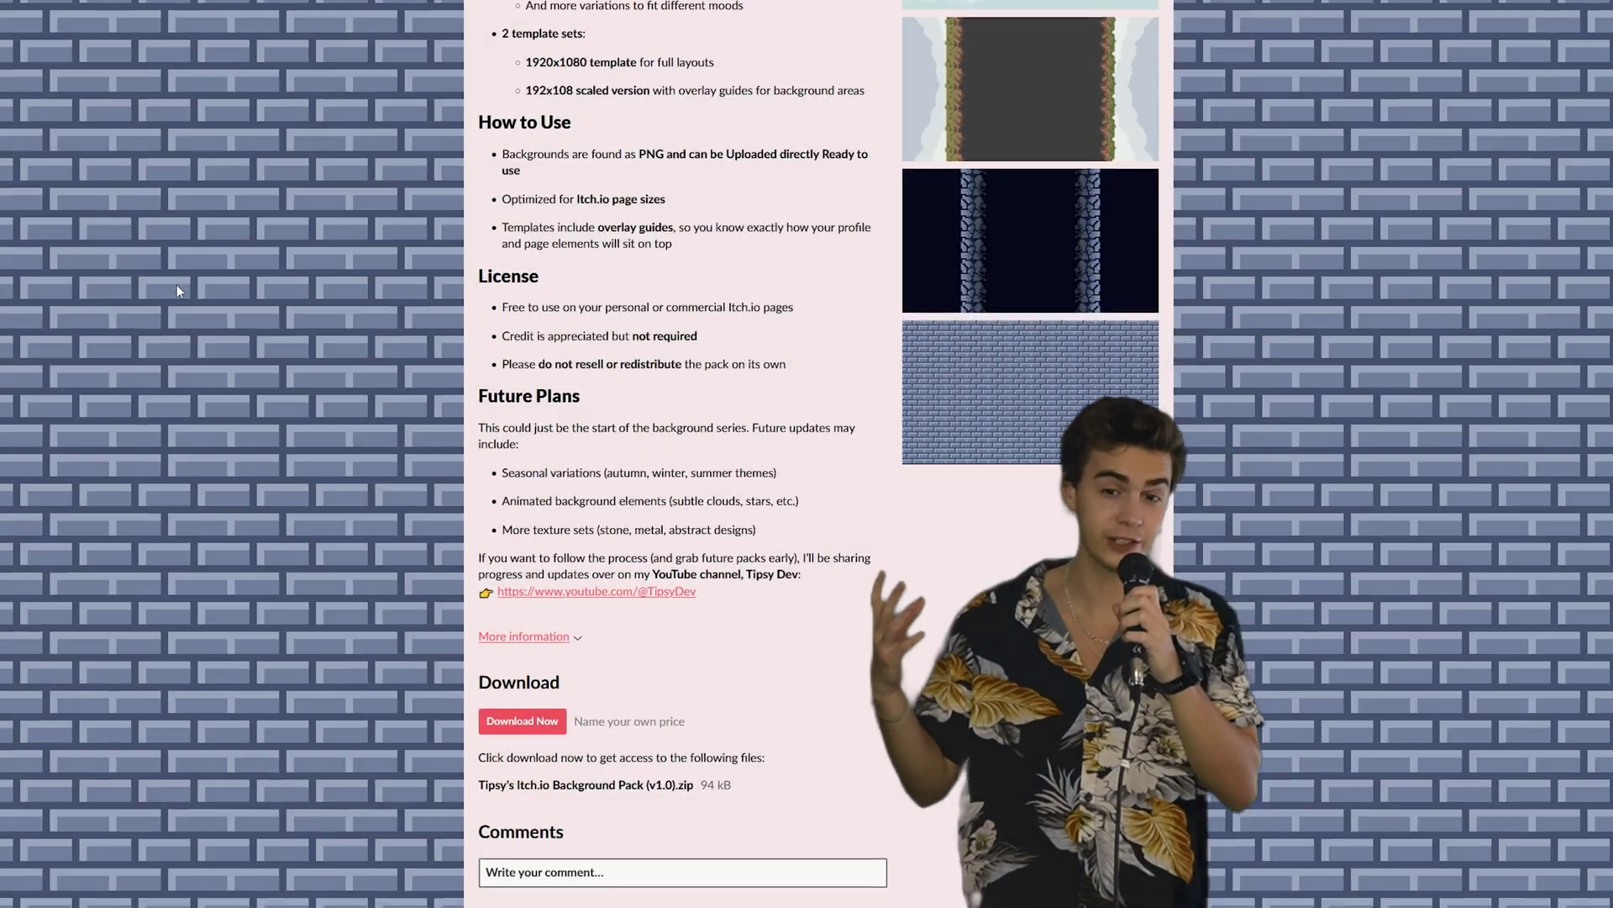
{"action": "scroll", "coordinate": [177, 284], "scroll_direction": "up", "scroll_amount": 4}
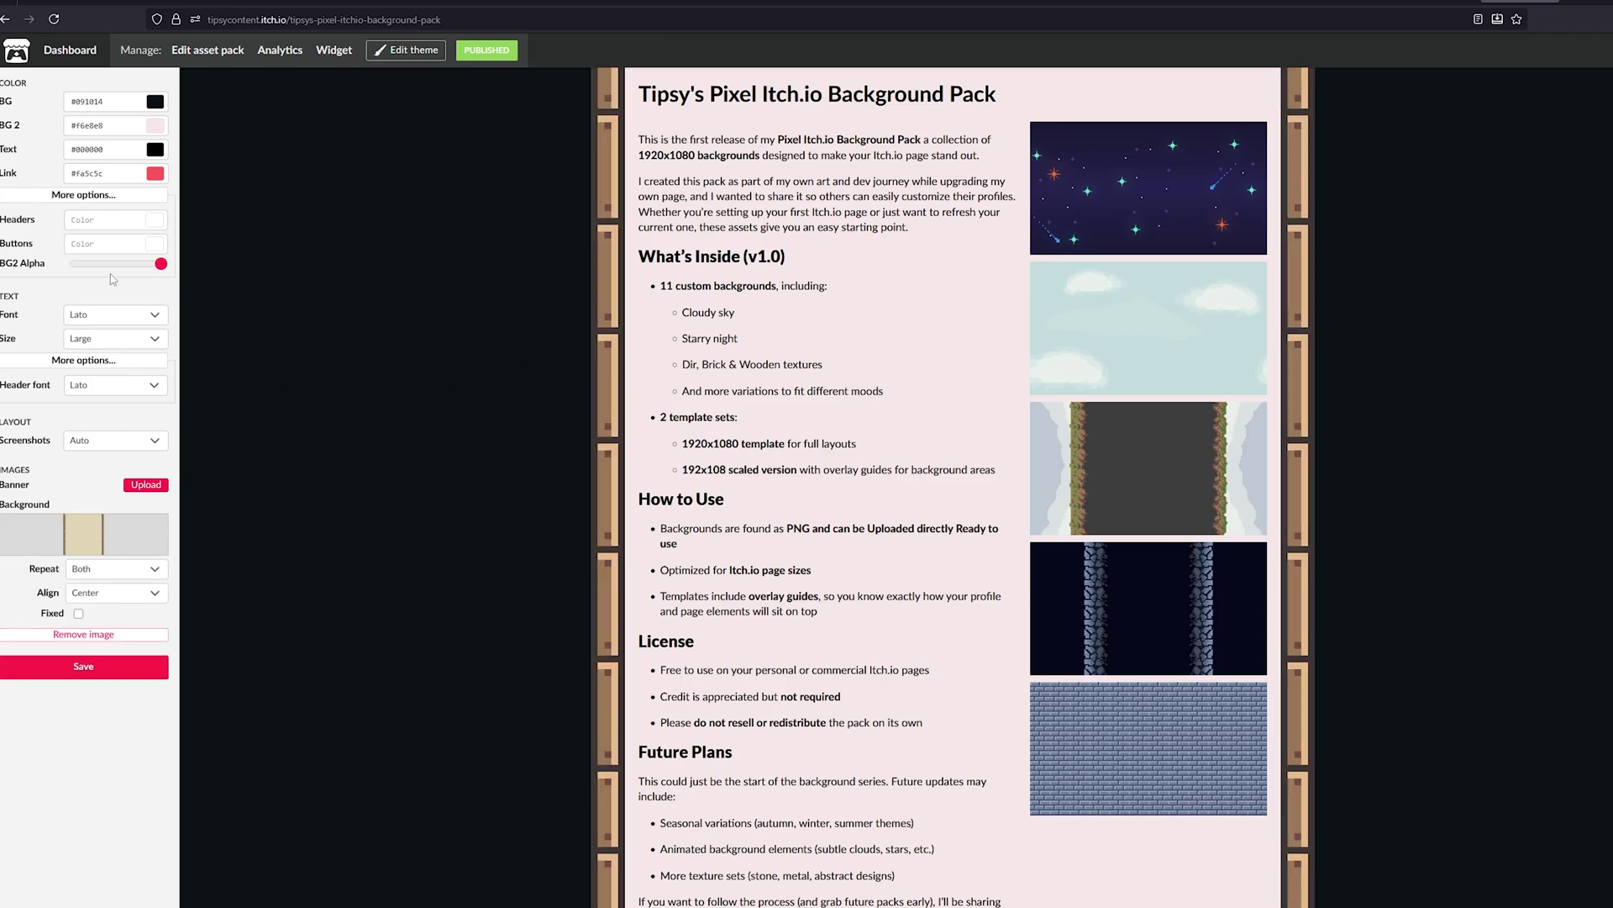
Lower BG2 Alpha from 100 to 7 so the content panel is nearly transparent.
{"action": "left_click_drag", "start_coordinate": [159, 268], "coordinate": [12, 296]}
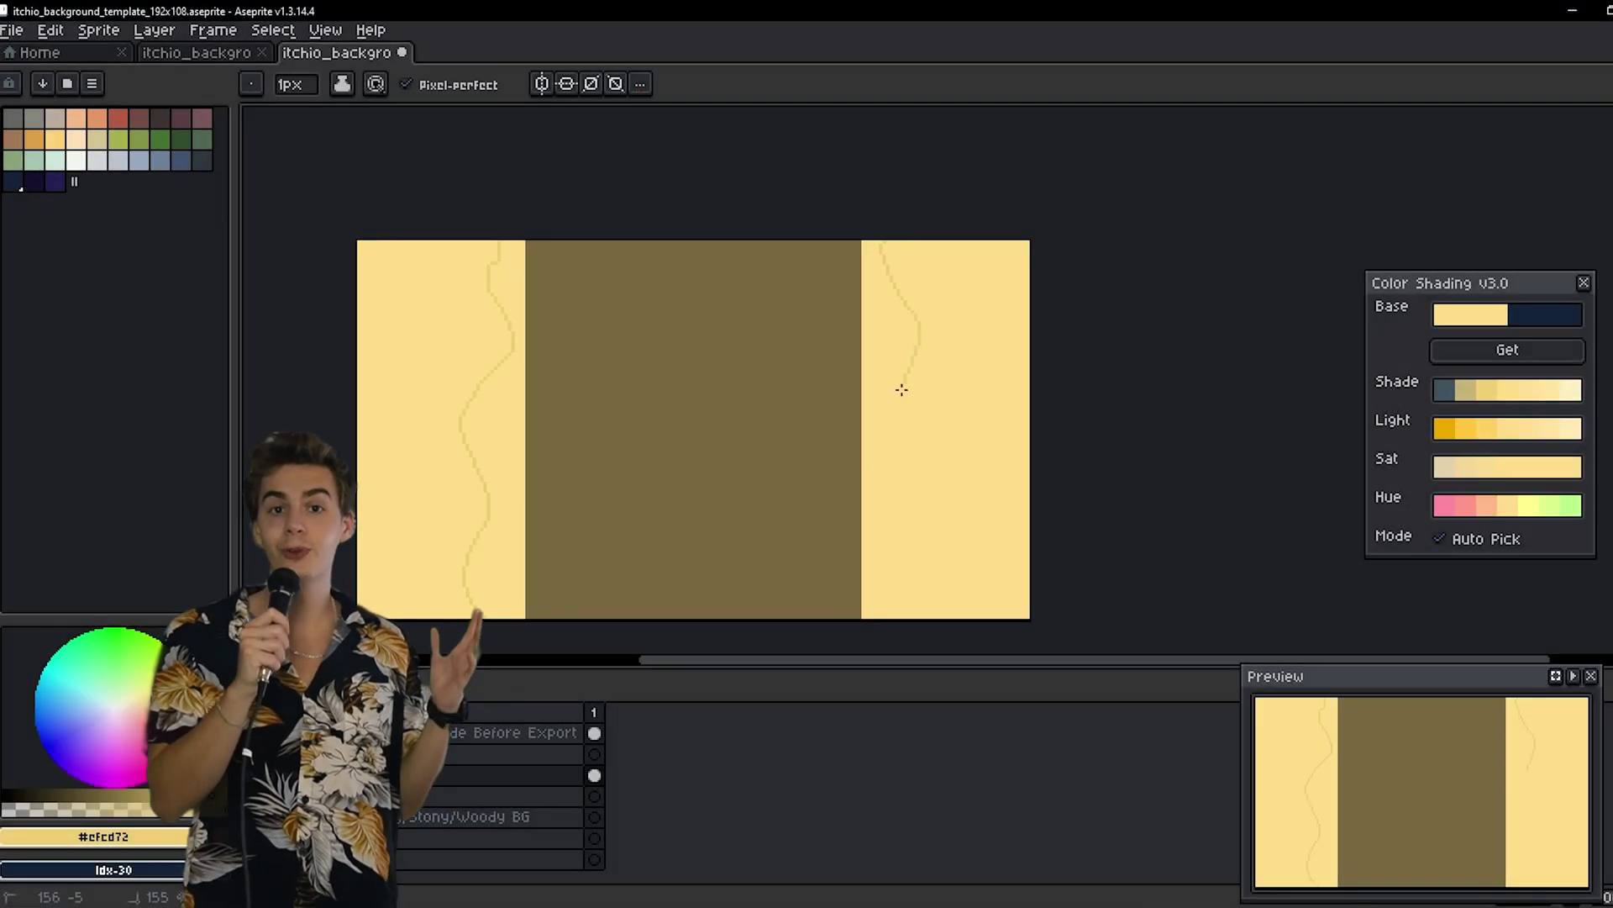
Swap the two sand shades, then switch to the Brush tool and zoom the canvas out.
{"action": "left_click", "coordinate": [387, 417]}
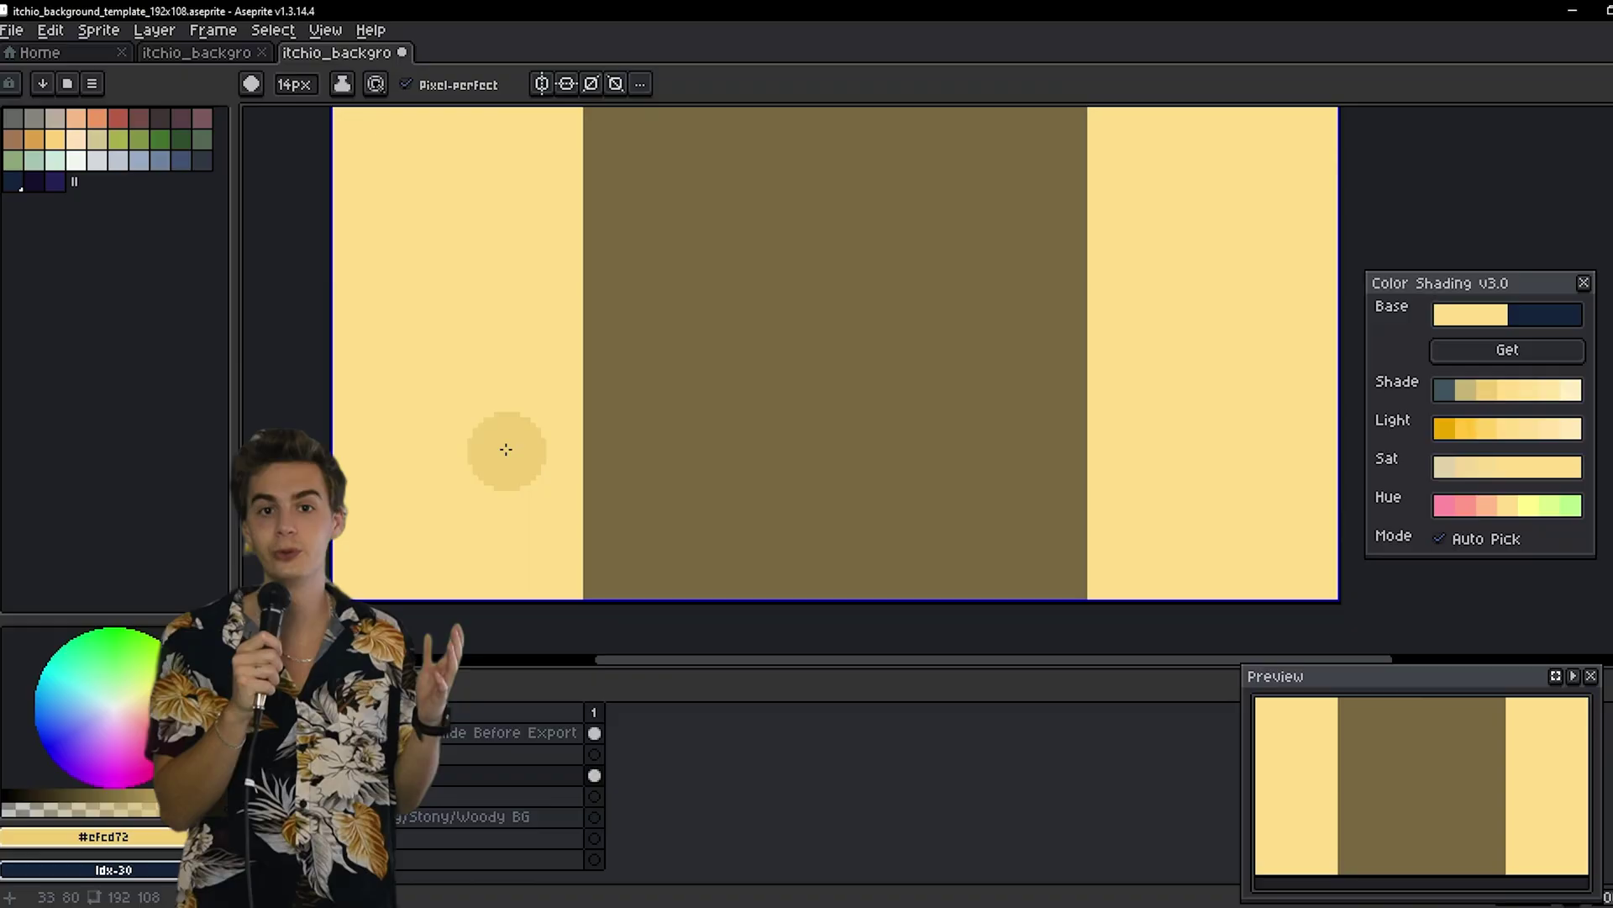
{"action": "key", "text": "b"}
{"action": "scroll", "coordinate": [519, 552], "scroll_direction": "down", "scroll_amount": 2}
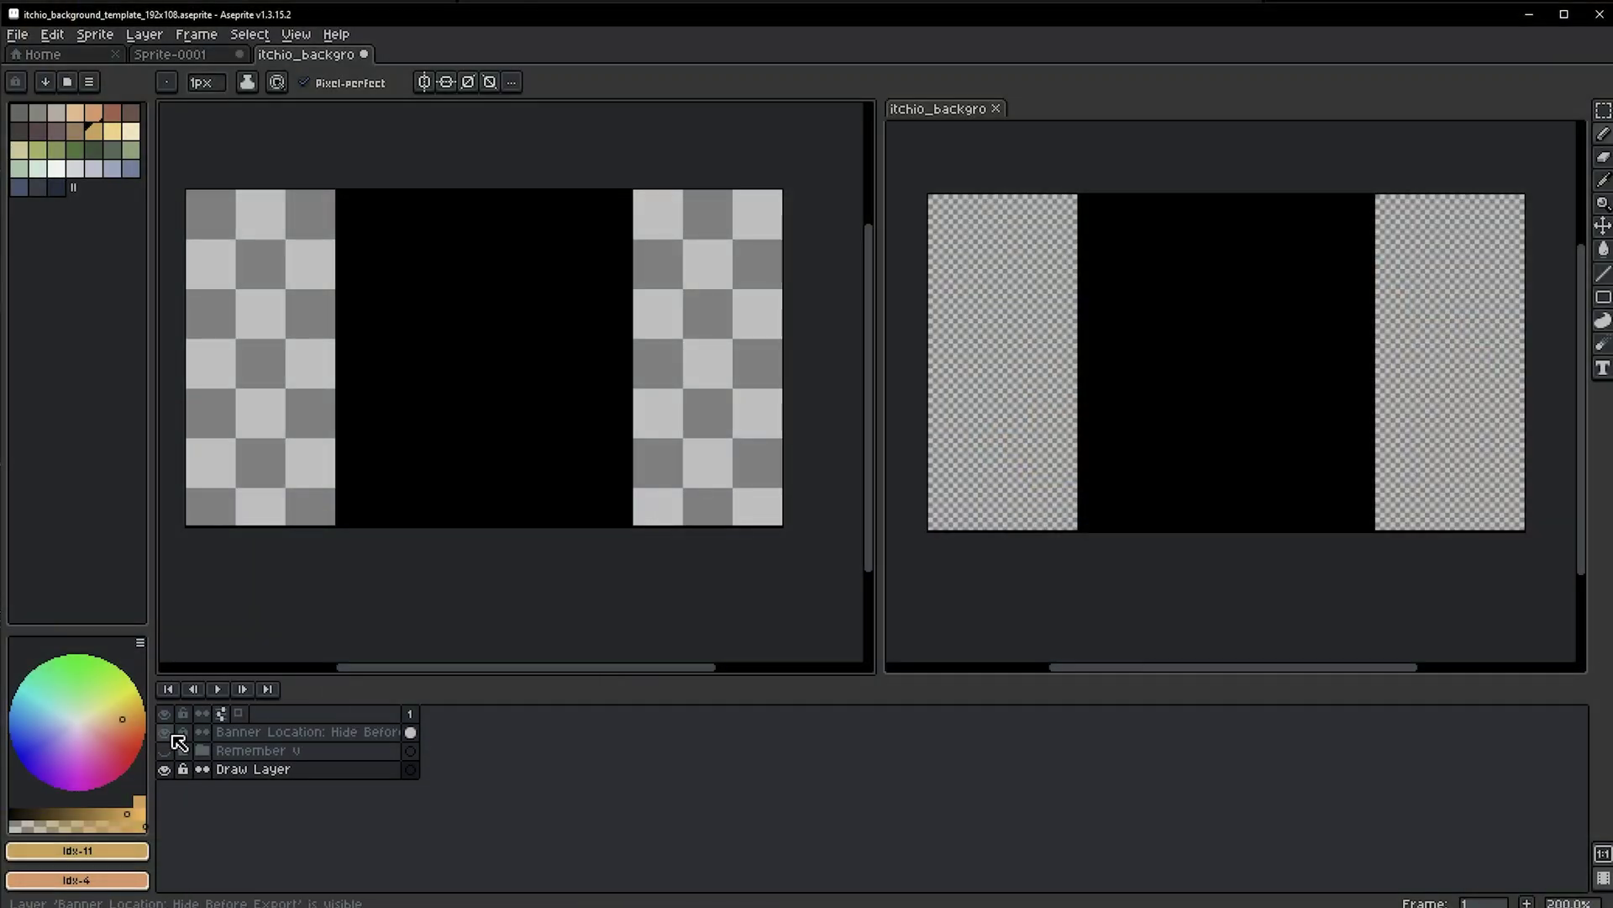
{"action": "left_click", "coordinate": [173, 736]}
{"action": "left_click", "coordinate": [172, 736]}
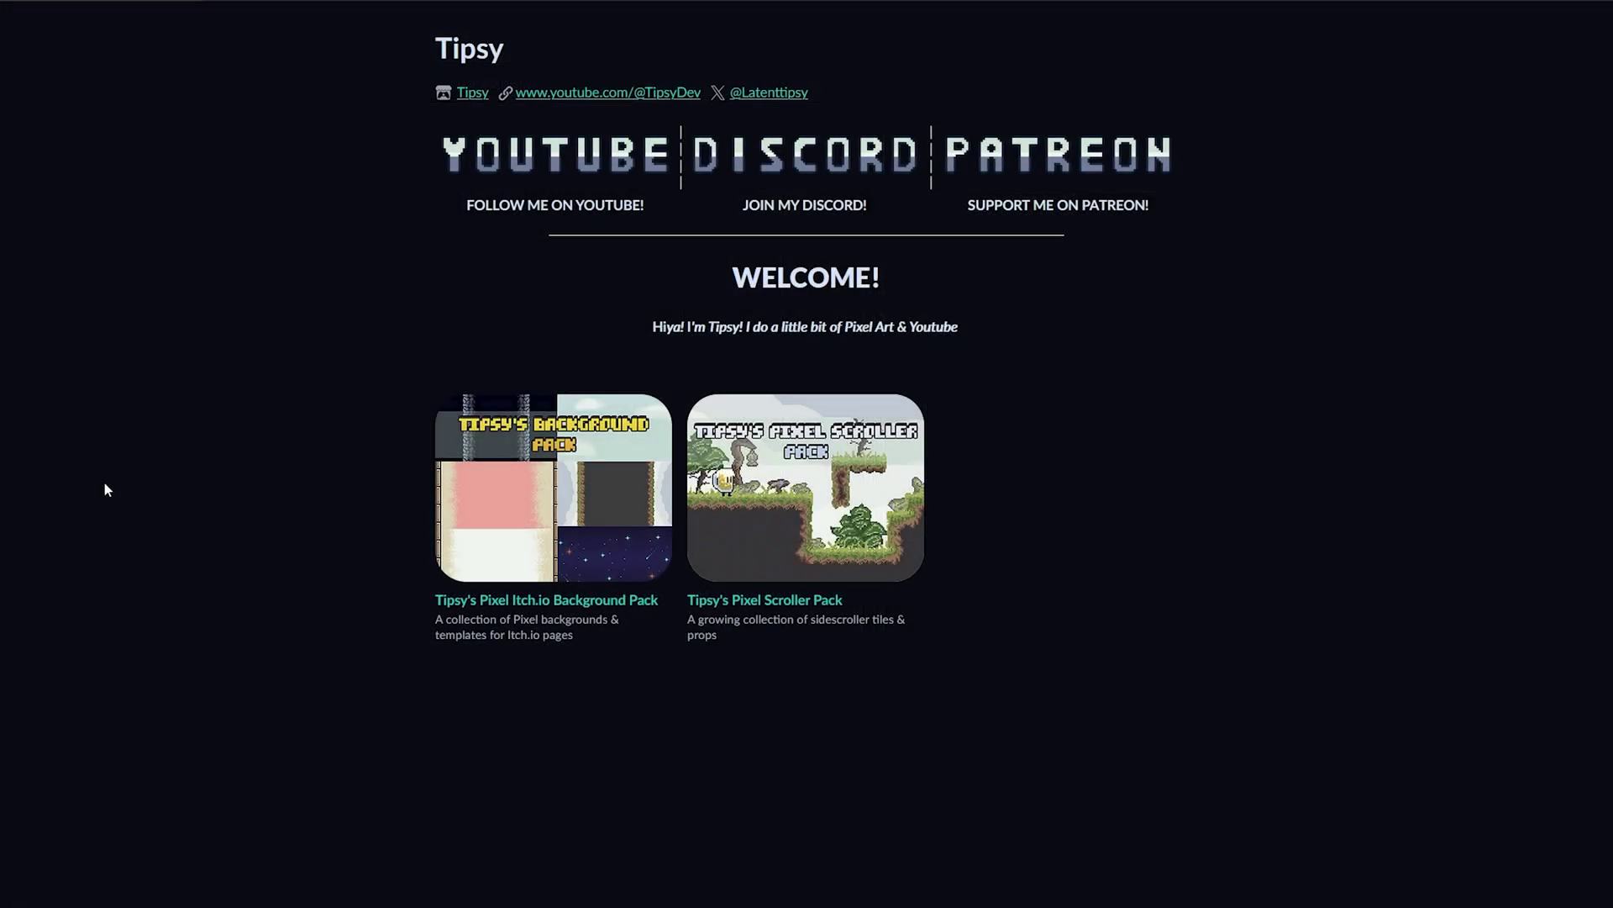
Open the background pack's product page from the profile thumbnail and scroll down it.
{"action": "left_click", "coordinate": [515, 545]}
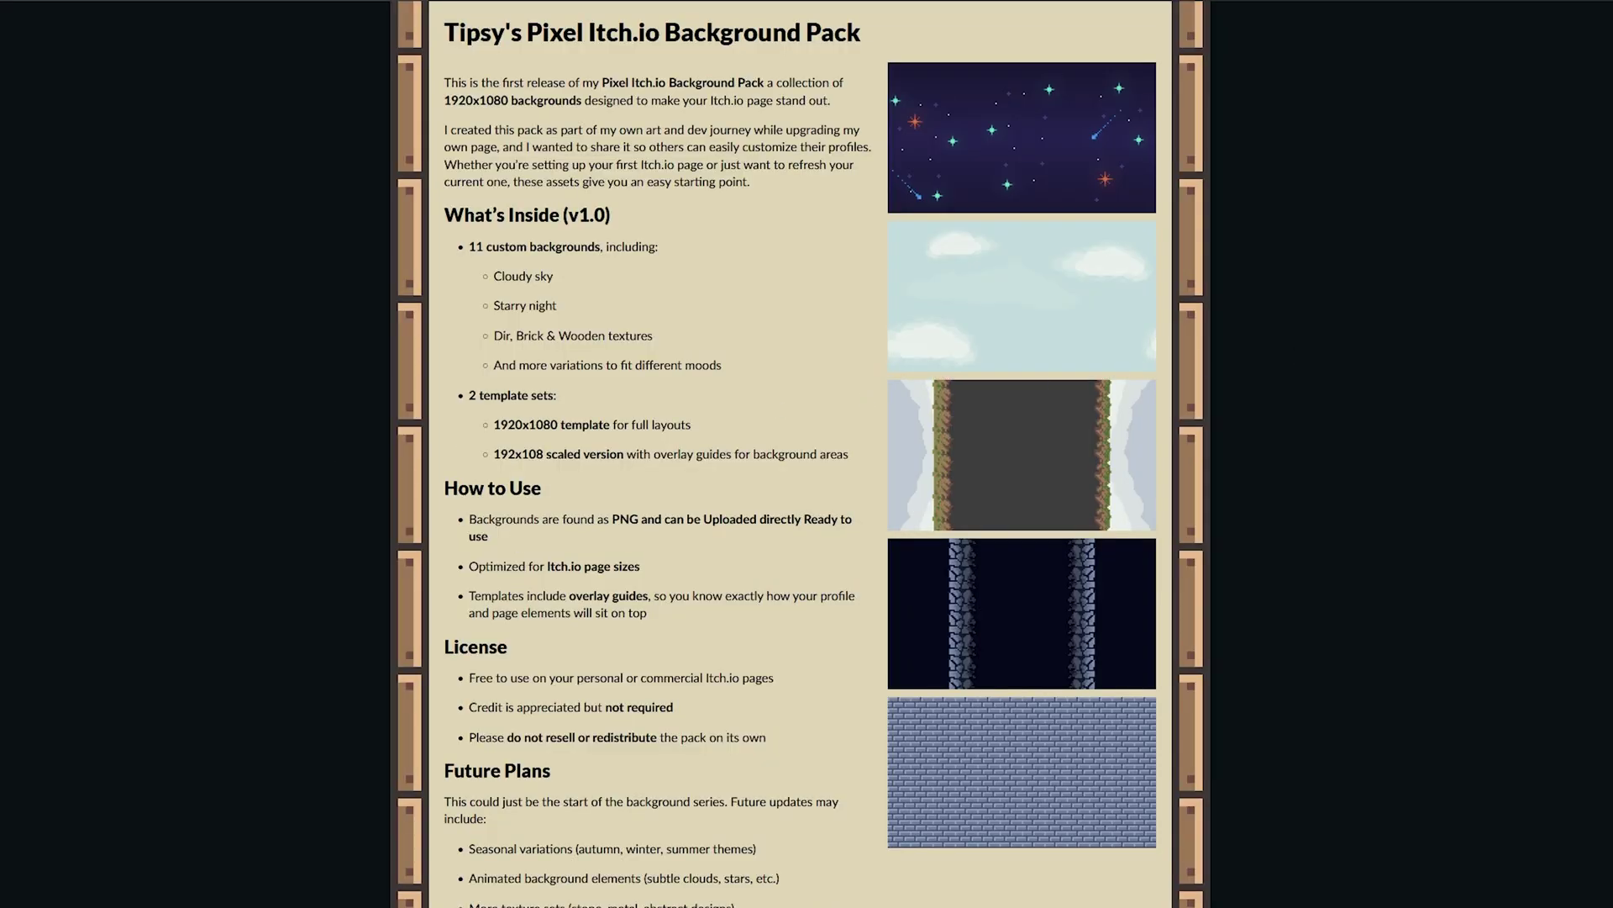
{"action": "scroll", "coordinate": [807, 454], "scroll_direction": "down", "scroll_amount": 2}
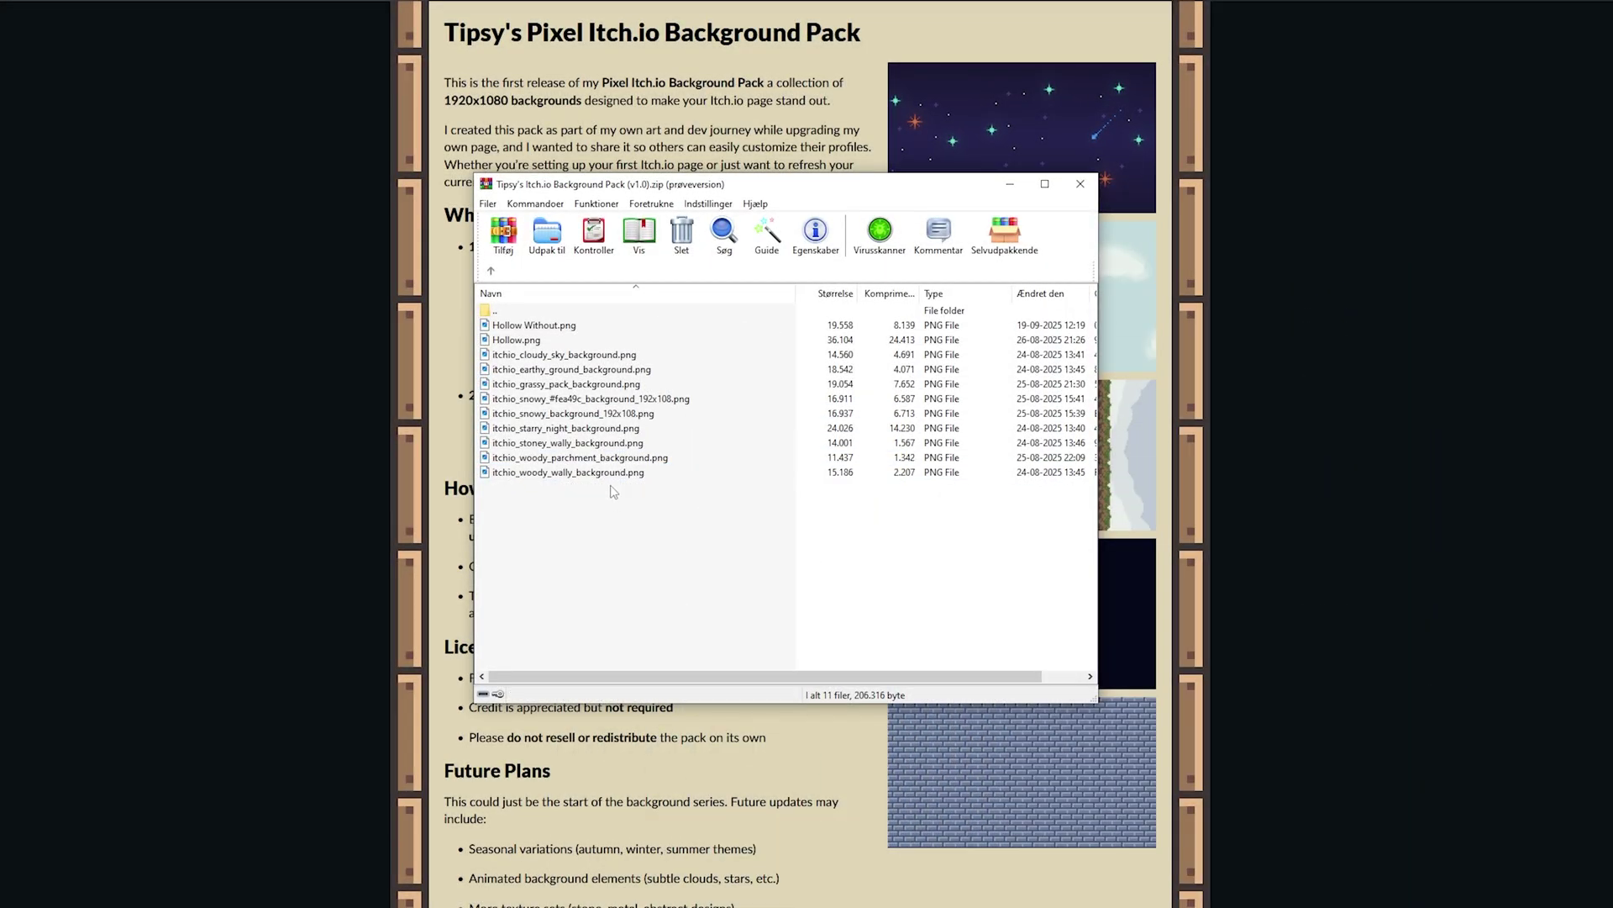
Browse the files in the Background Empty Templates folder, then return to the archive's top level.
{"action": "left_click", "coordinate": [490, 270]}
{"action": "double_click", "coordinate": [544, 335]}
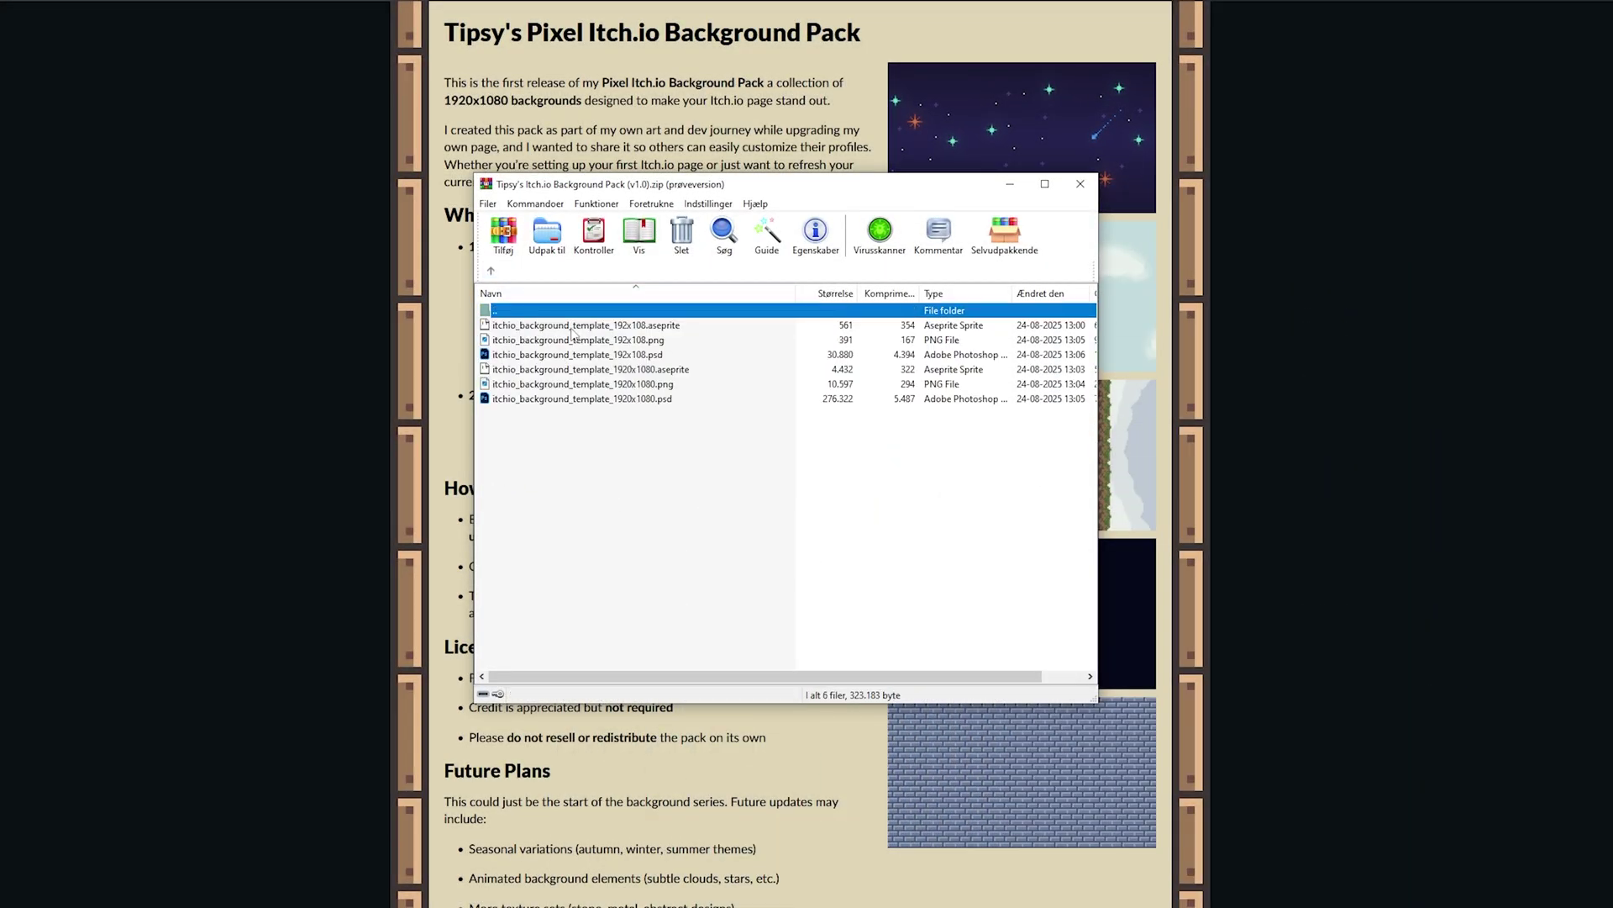
{"action": "key", "text": "Down"}
{"action": "key", "text": "Down"}
{"action": "key", "text": "Down"}
{"action": "key", "text": "Down"}
{"action": "key", "text": "Down"}
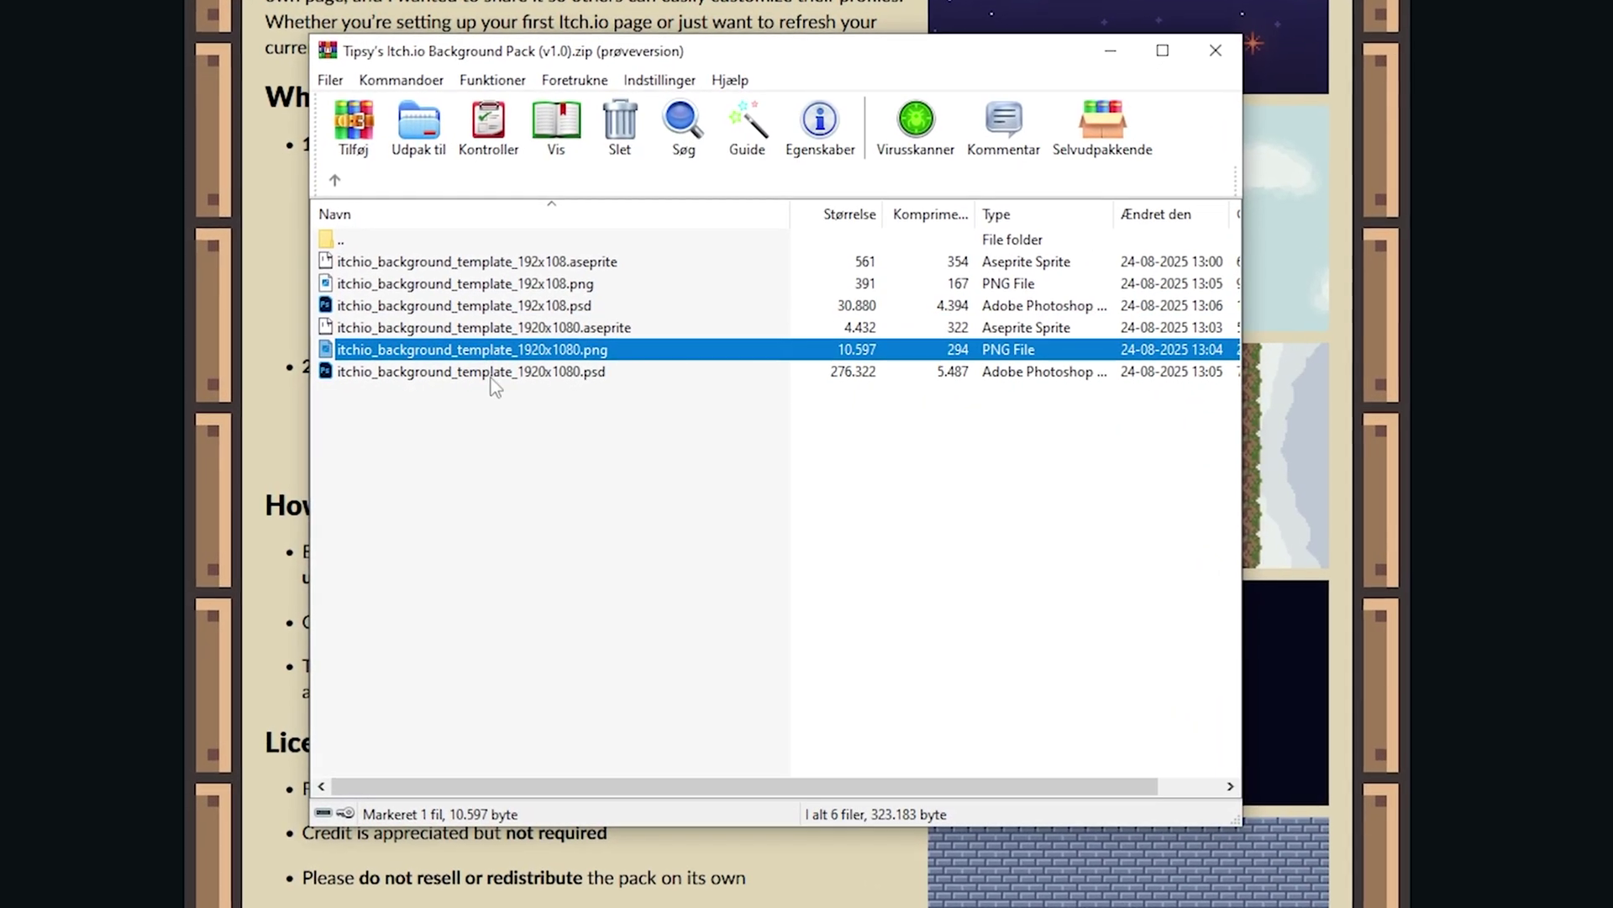
{"action": "key", "text": "Down"}
{"action": "key", "text": "BackSpace"}
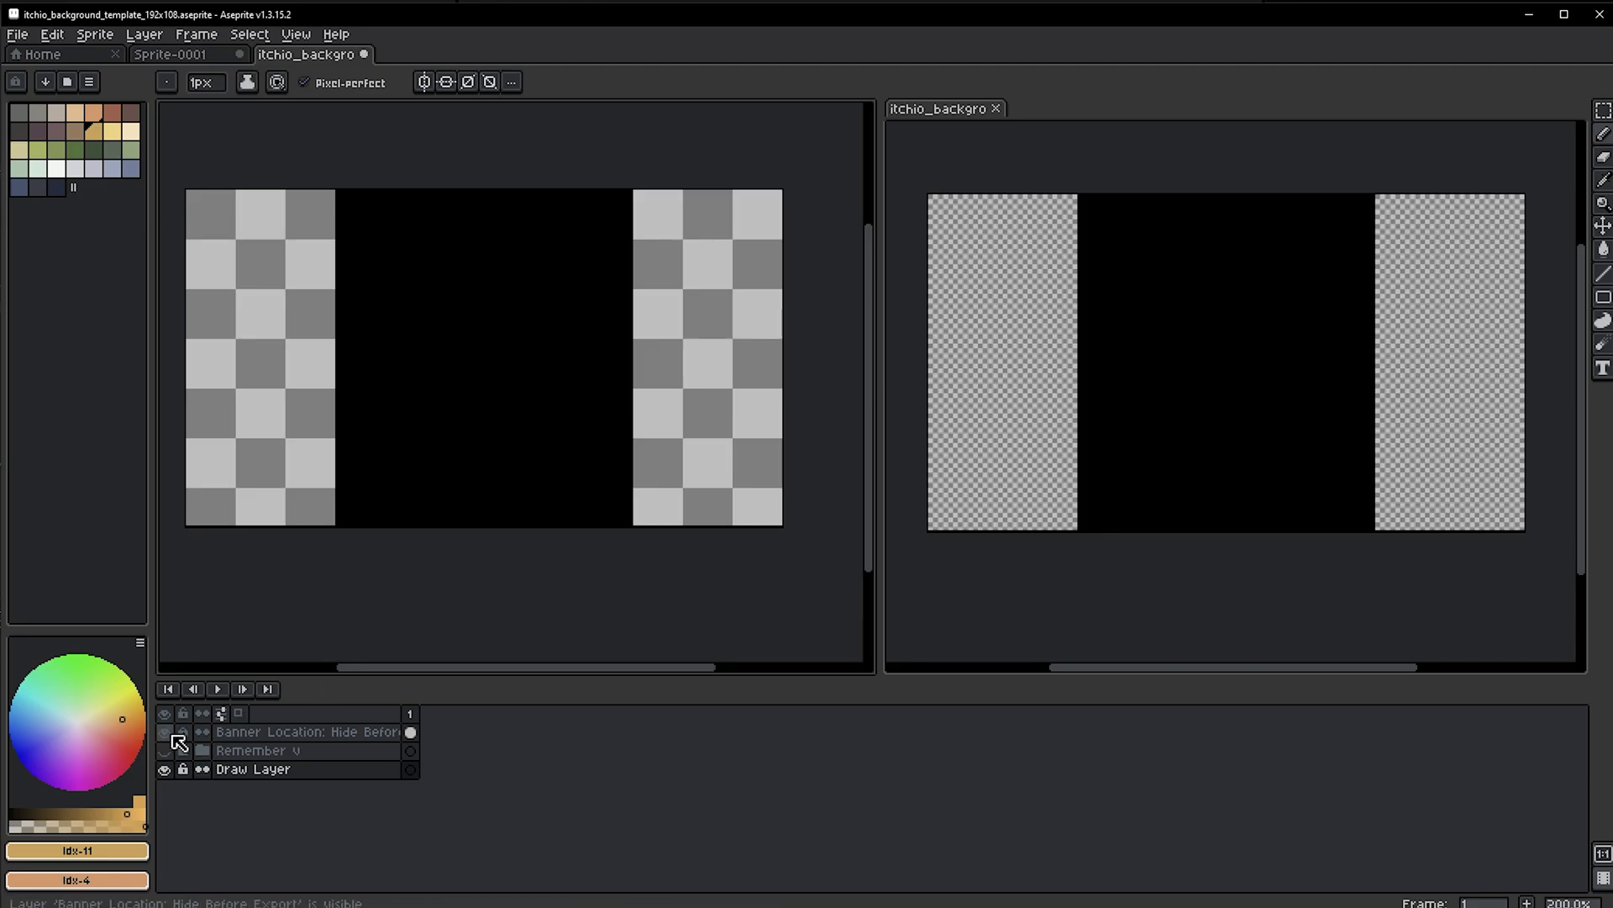
Toggle the banner location guide layer off and on to check the template's centre.
{"action": "left_click", "coordinate": [173, 734]}
{"action": "left_click", "coordinate": [172, 736]}
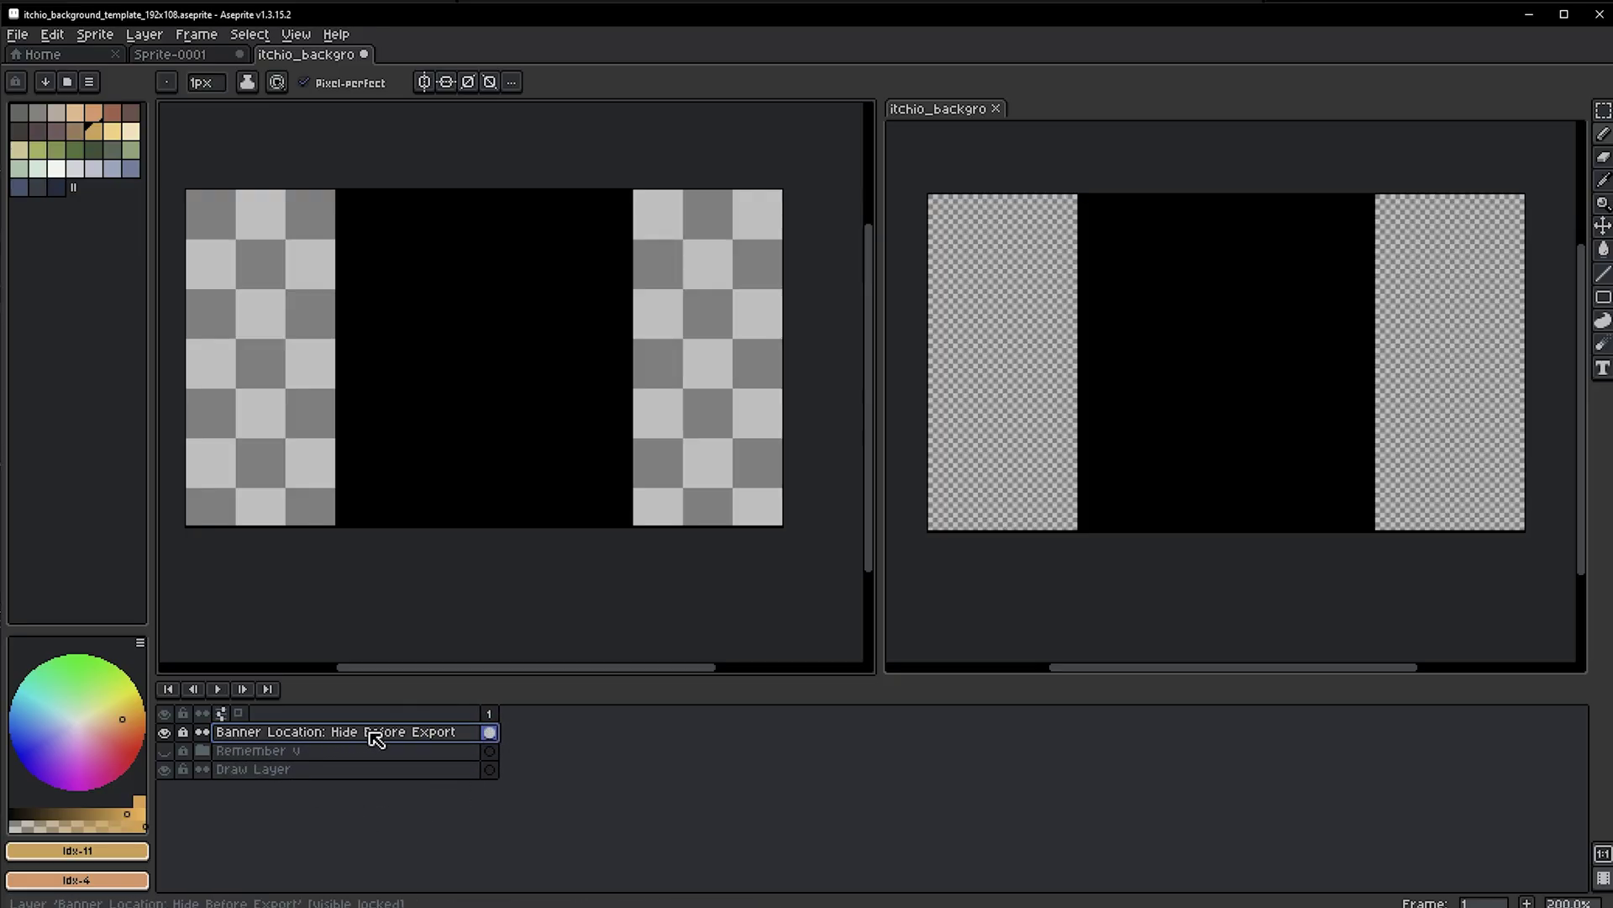
{"action": "left_click", "coordinate": [165, 736]}
{"action": "left_click", "coordinate": [164, 735]}
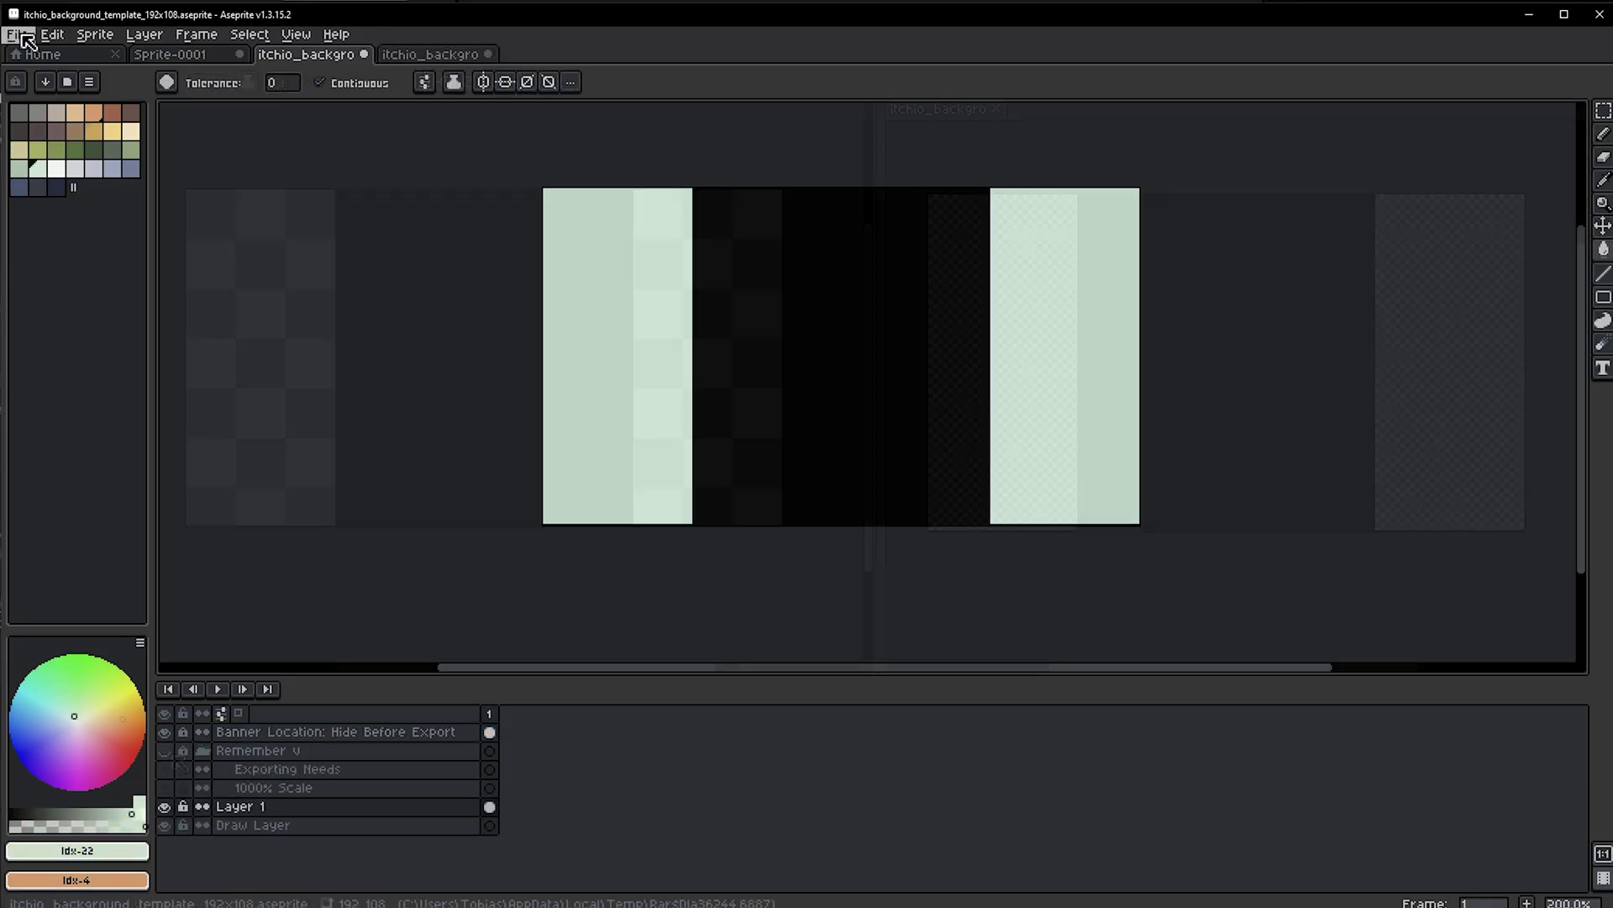
Export the template as itchio_background_template_192x108.png resized to 1000%.
{"action": "left_click", "coordinate": [20, 35]}
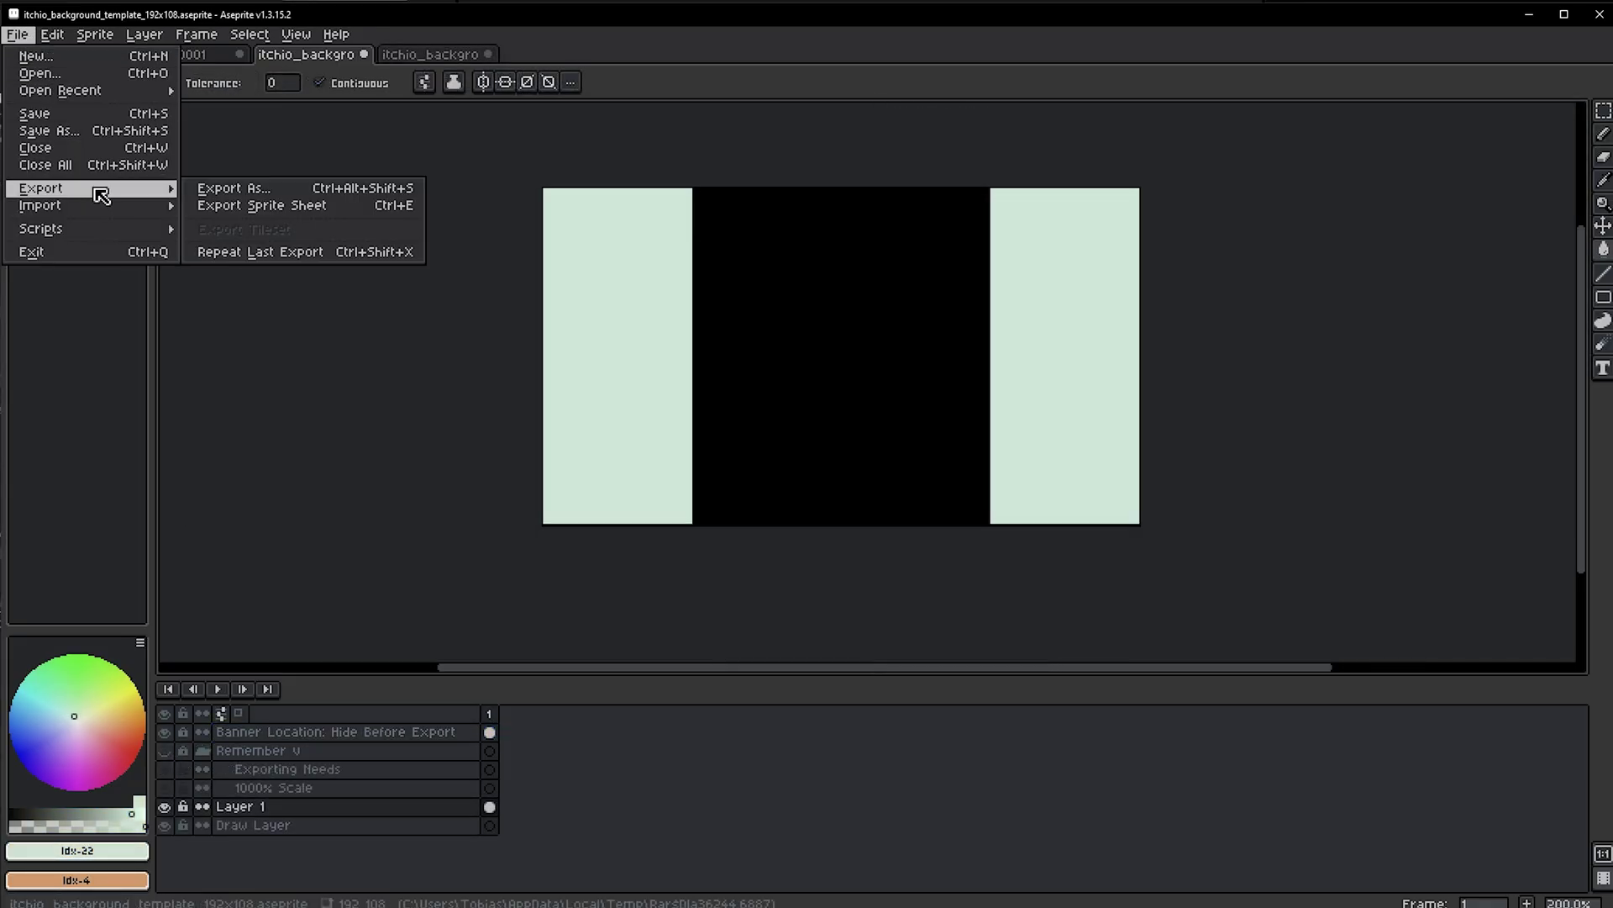
{"action": "left_click", "coordinate": [236, 190]}
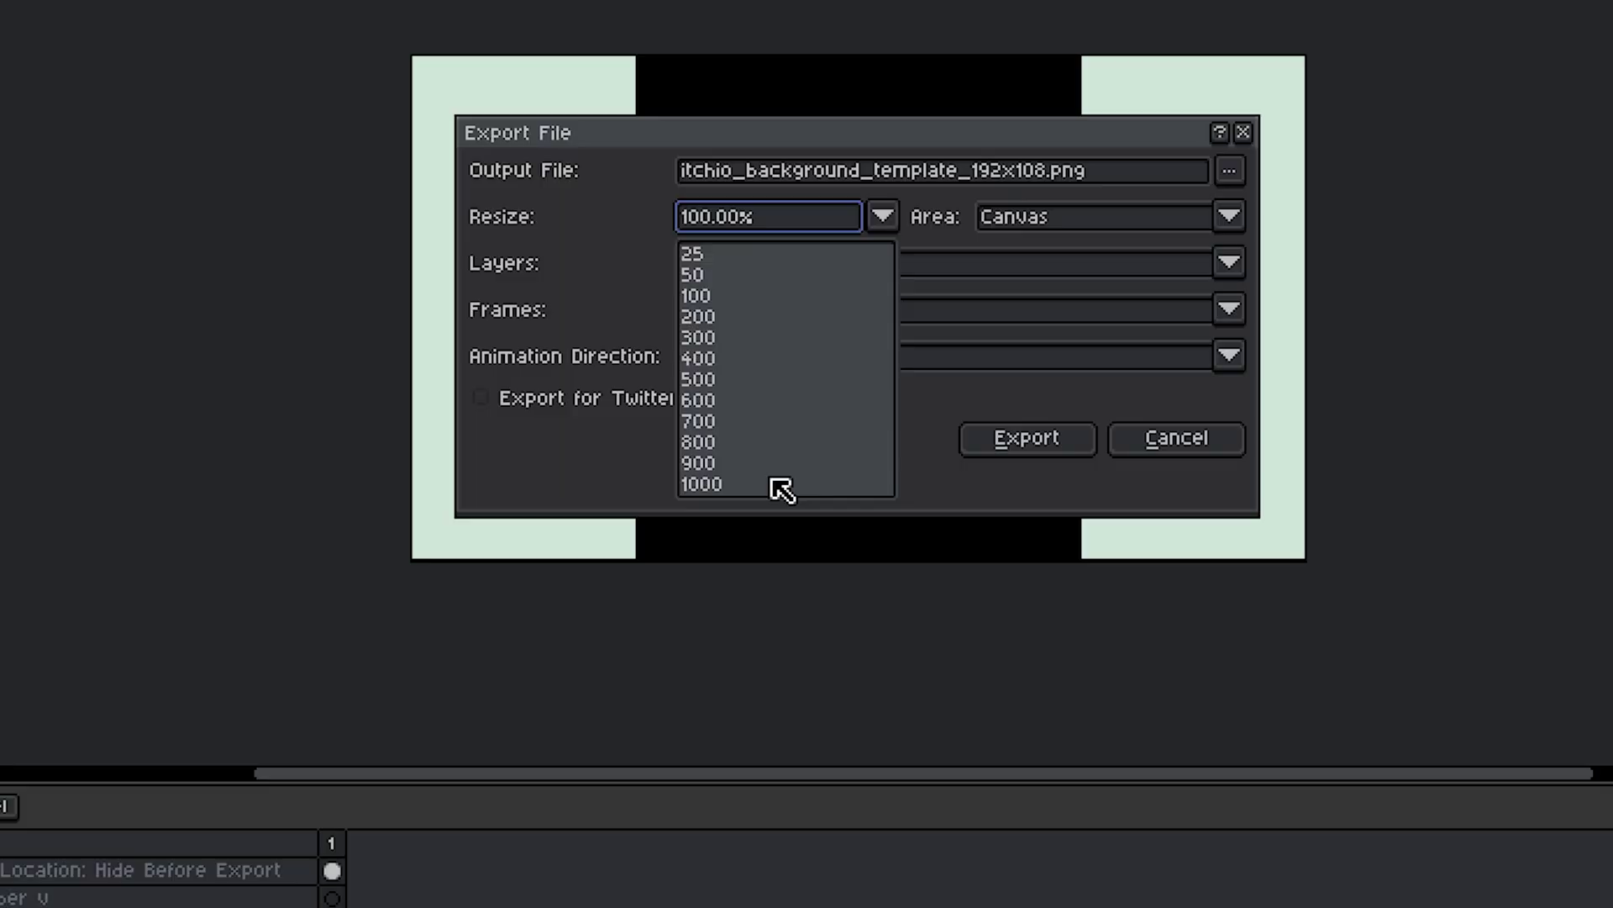
{"action": "left_click", "coordinate": [736, 474]}
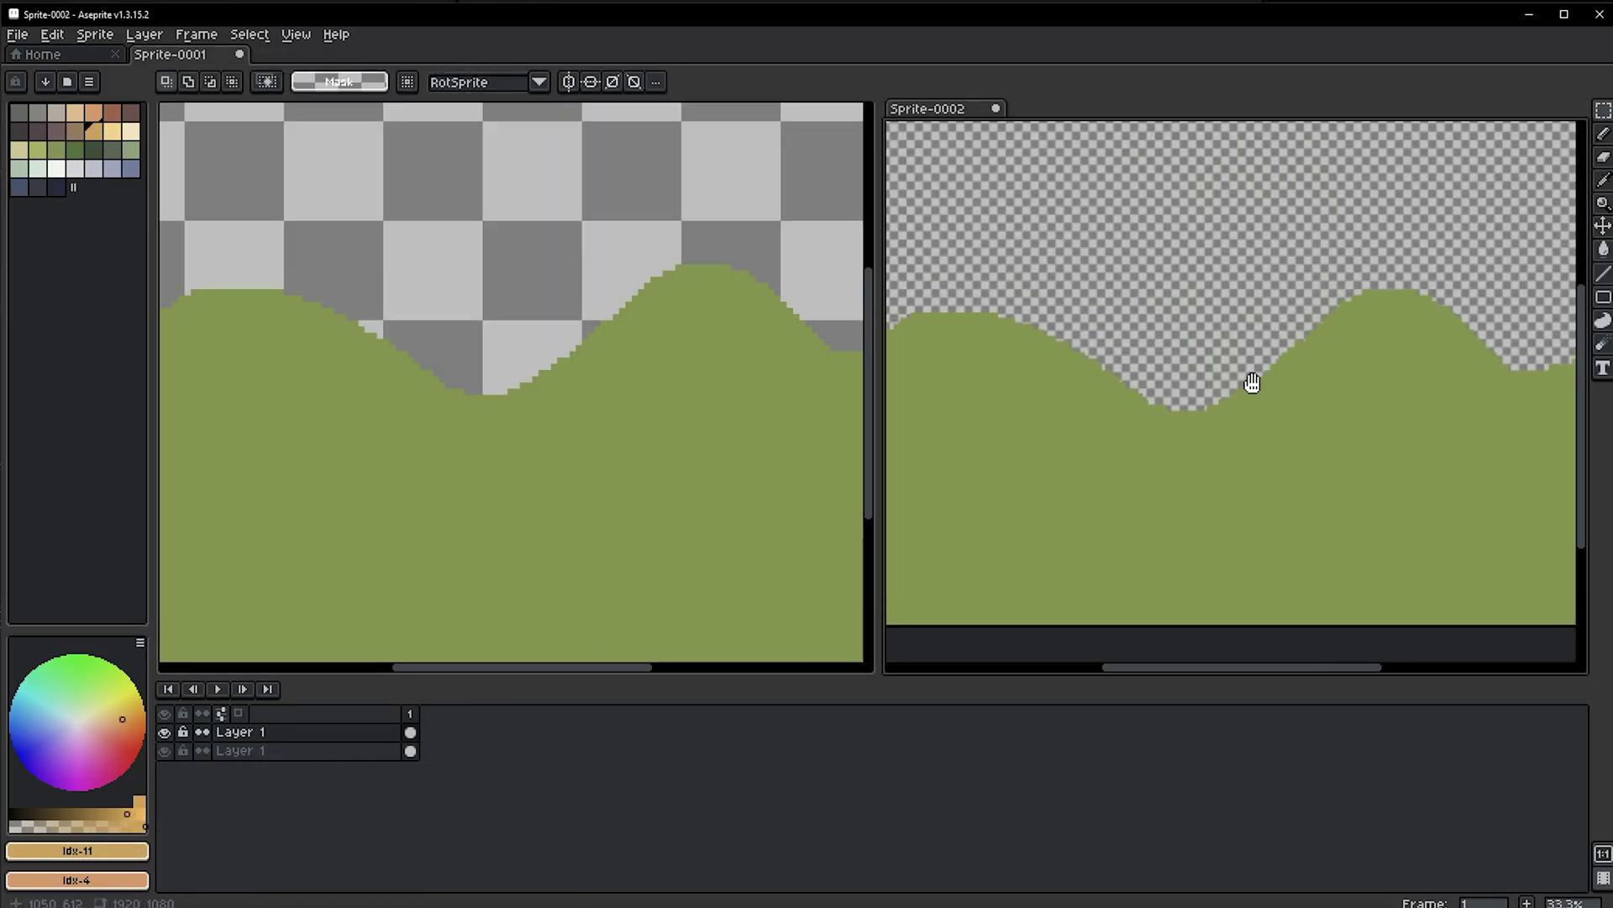
Undo the stray orange pencil stroke on the hill sprite and recentre the sprite in view.
{"action": "scroll", "coordinate": [1250, 385], "scroll_direction": "down", "scroll_amount": 3}
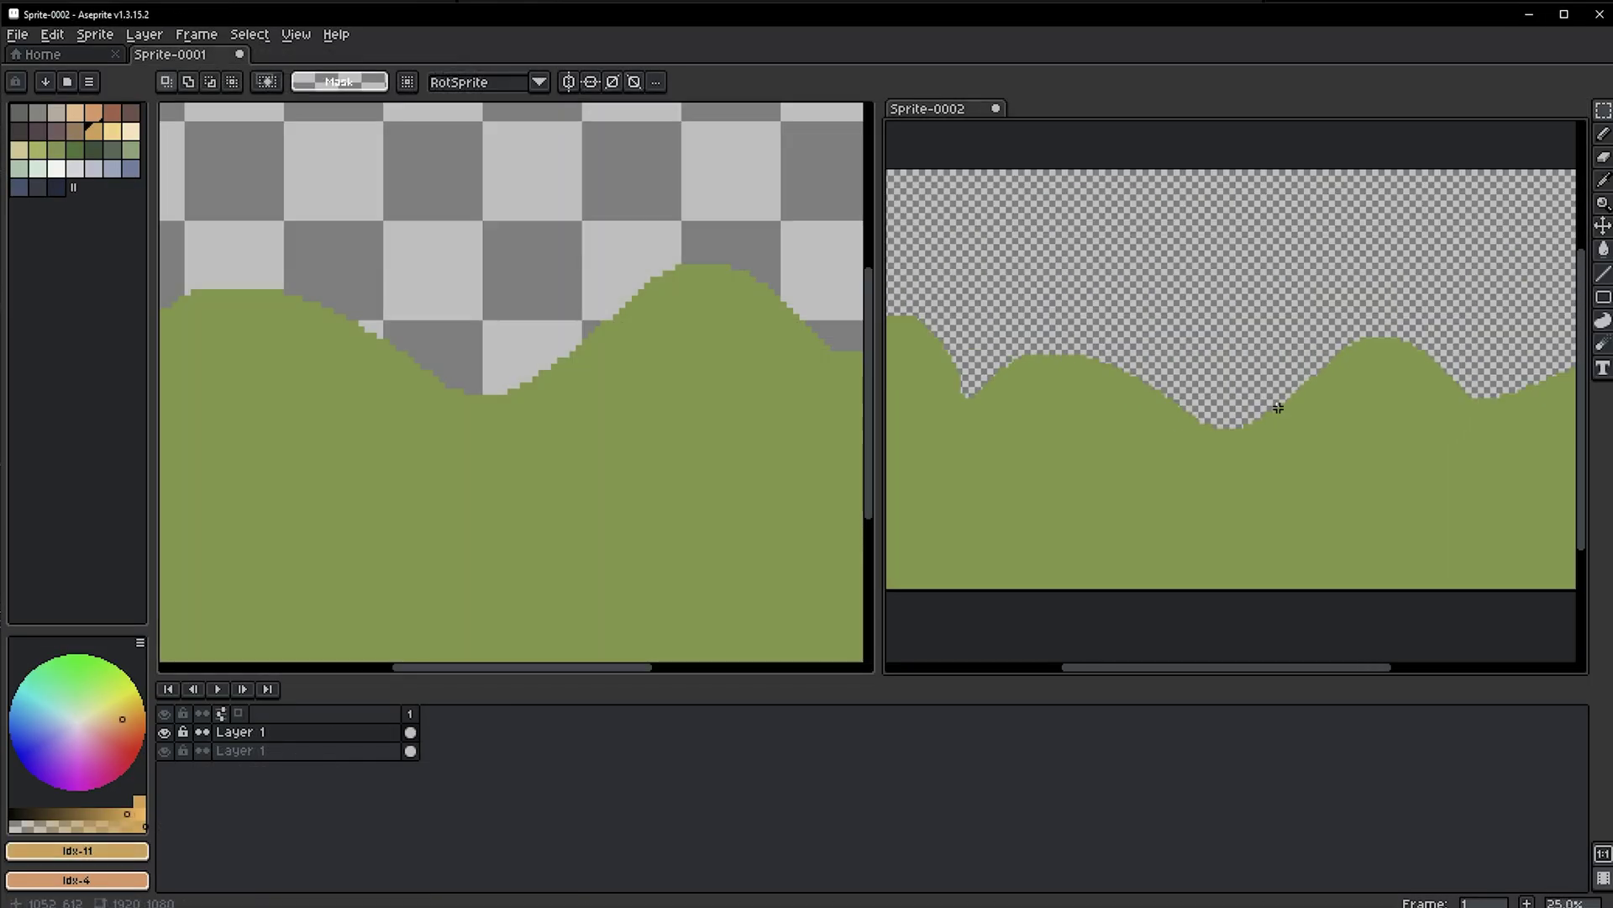
{"action": "scroll", "coordinate": [1208, 436], "scroll_direction": "down", "scroll_amount": 1}
{"action": "scroll", "coordinate": [1160, 443], "scroll_direction": "up", "scroll_amount": 1}
{"action": "scroll", "coordinate": [501, 412], "scroll_direction": "down", "scroll_amount": 2}
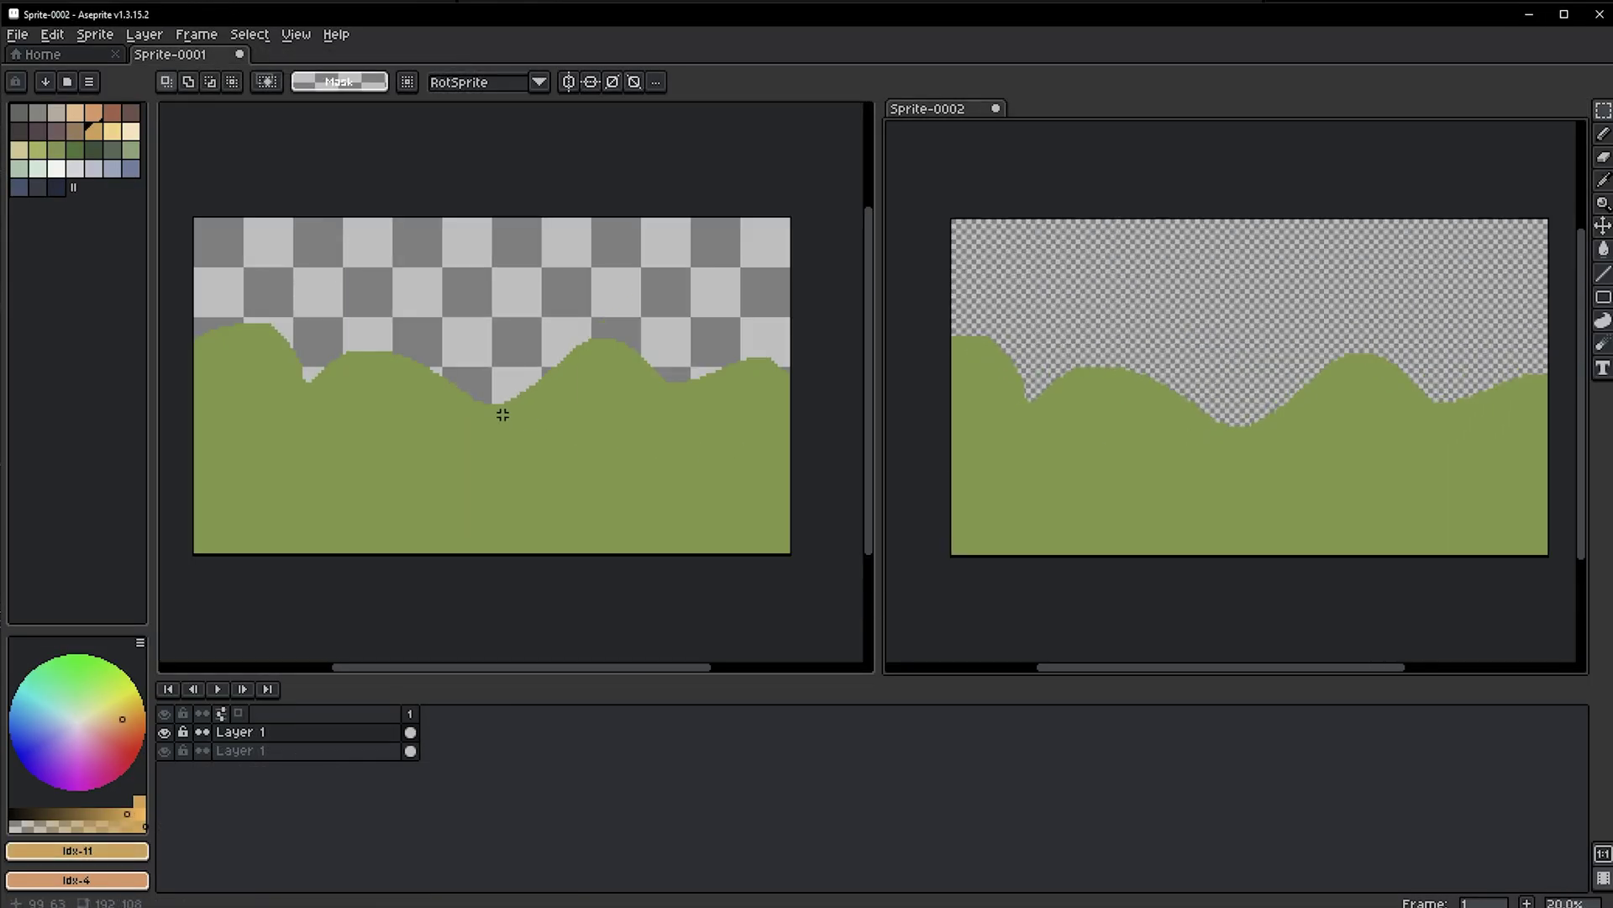
{"action": "scroll", "coordinate": [1126, 429], "scroll_direction": "down", "scroll_amount": 2}
{"action": "scroll", "coordinate": [1134, 421], "scroll_direction": "up", "scroll_amount": 1}
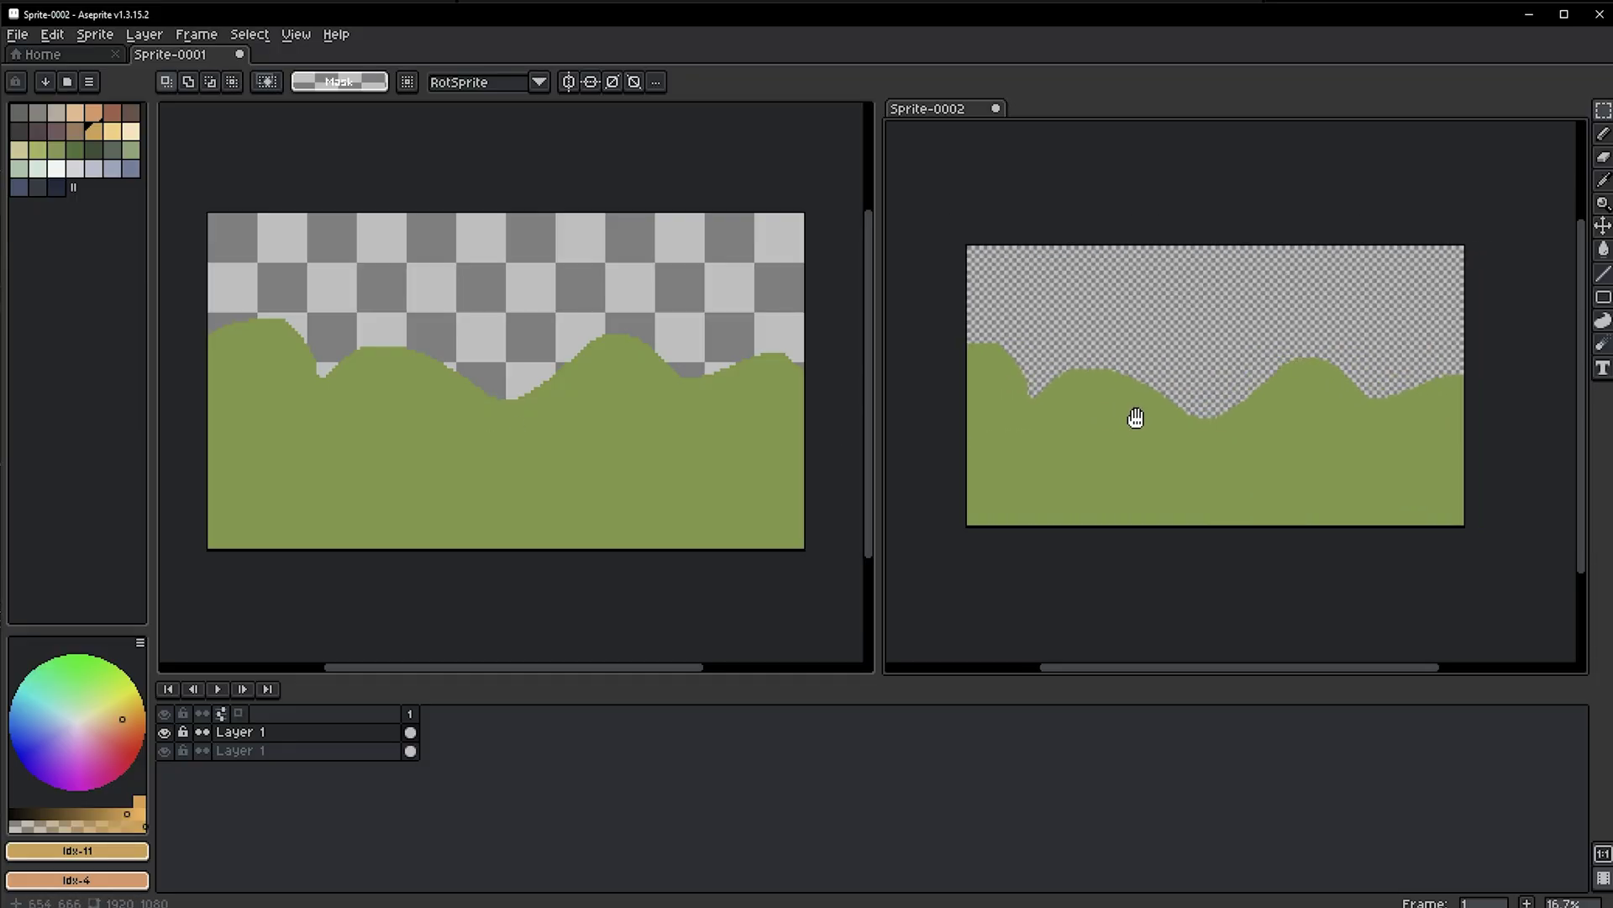
{"action": "scroll", "coordinate": [980, 376], "scroll_direction": "up", "scroll_amount": 2}
{"action": "scroll", "coordinate": [979, 376], "scroll_direction": "up", "scroll_amount": 3}
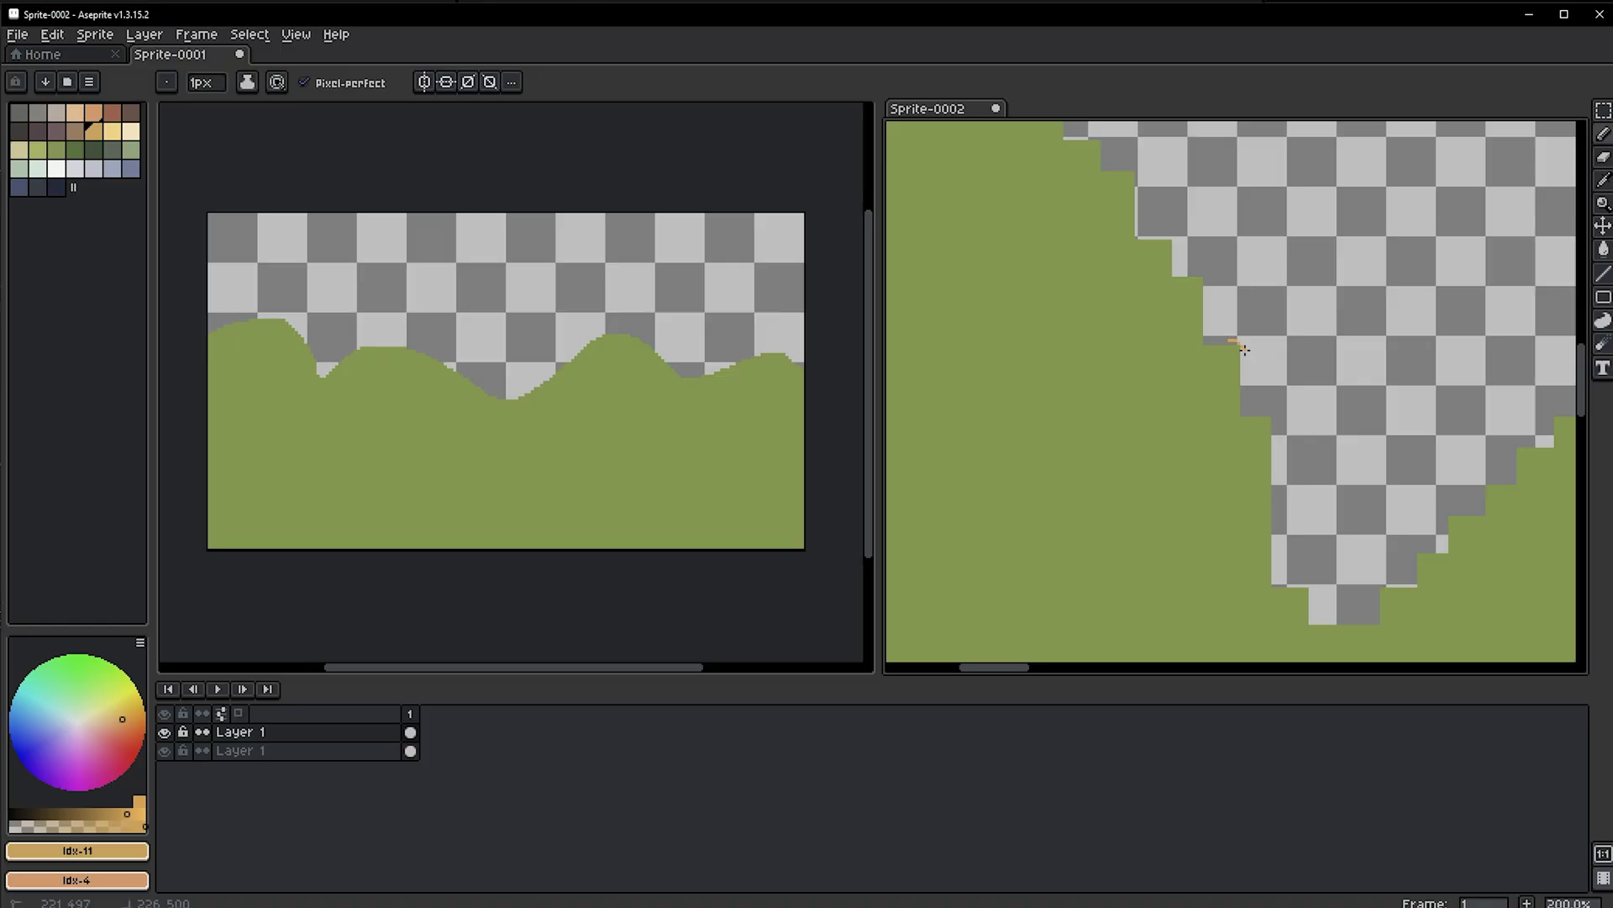
{"action": "scroll", "coordinate": [1250, 352], "scroll_direction": "up", "scroll_amount": 3}
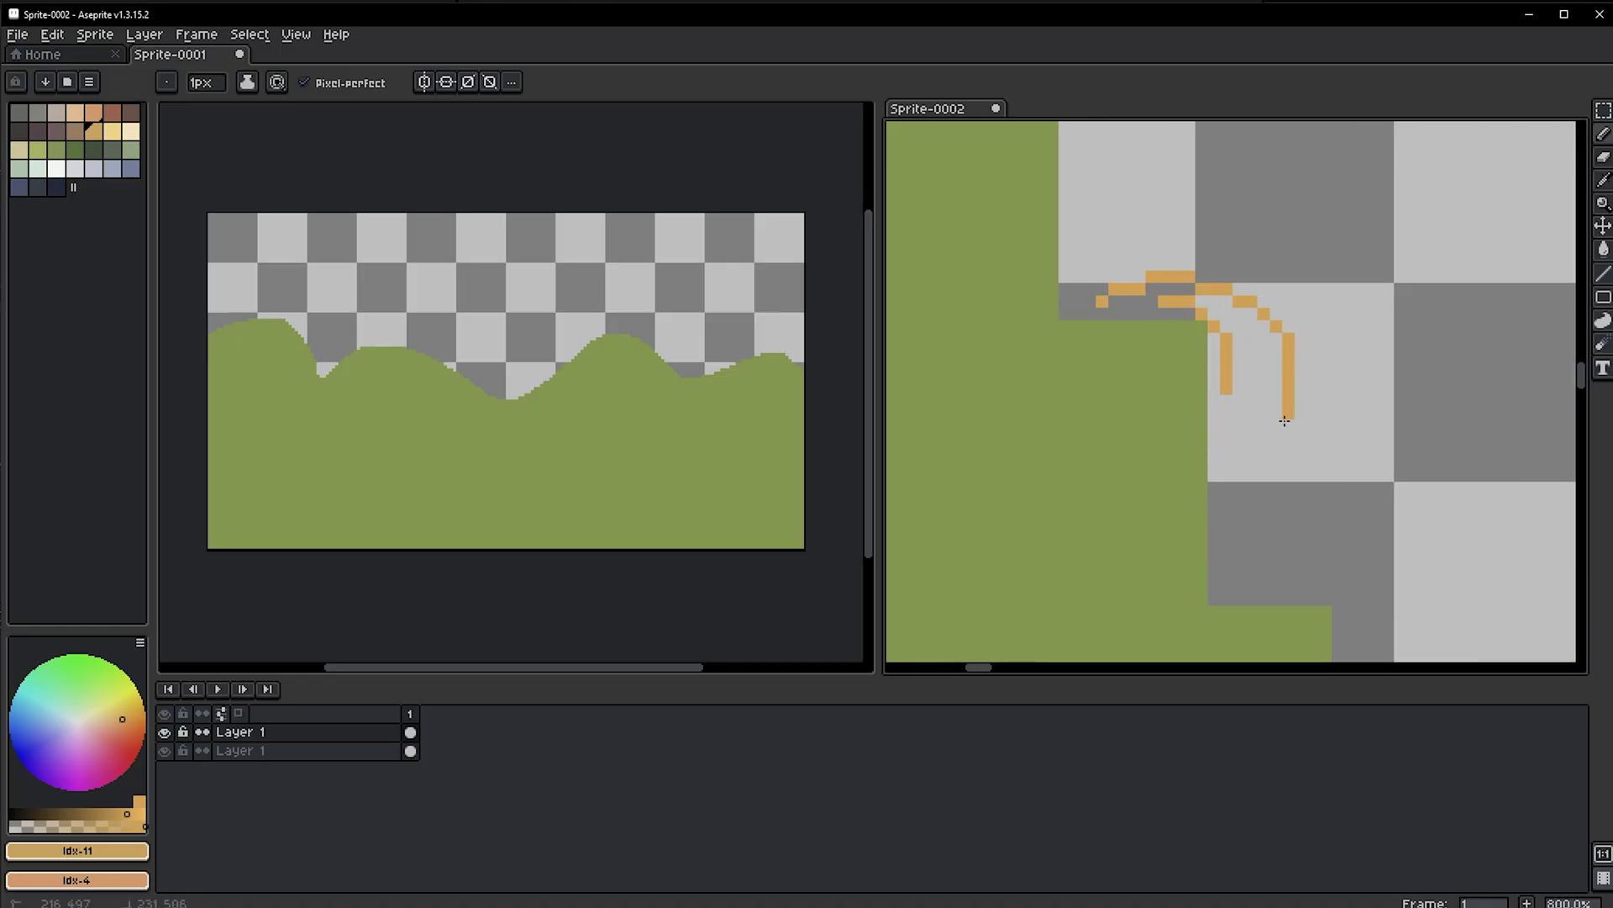
{"action": "scroll", "coordinate": [1277, 425], "scroll_direction": "down", "scroll_amount": 8}
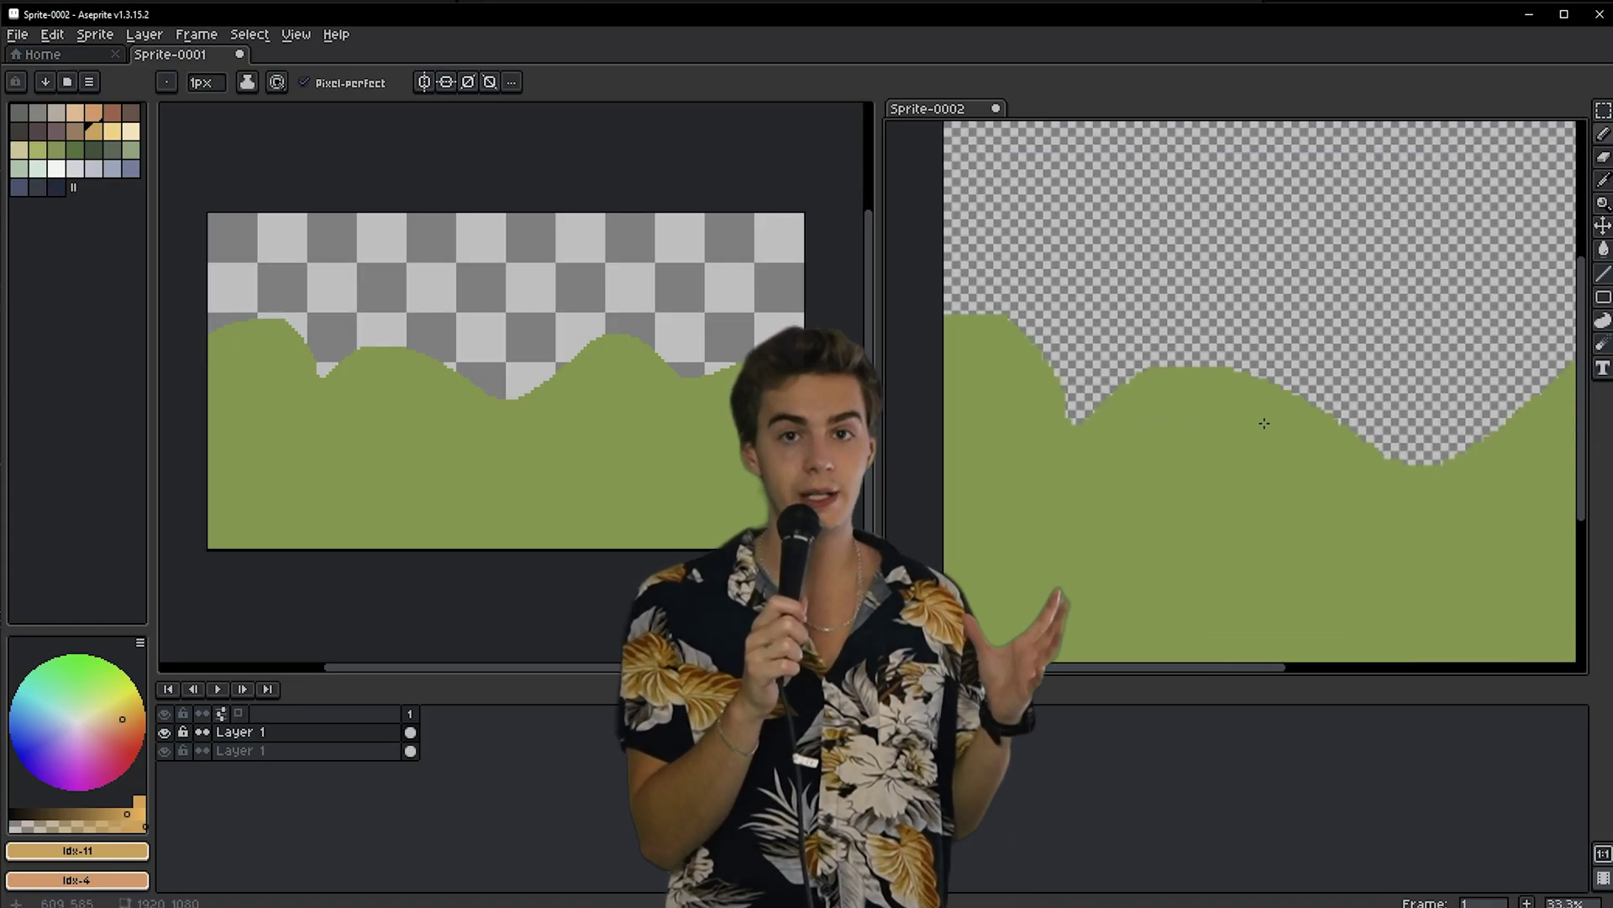
{"action": "scroll", "coordinate": [1265, 422], "scroll_direction": "down", "scroll_amount": 2}
{"action": "key", "text": "ctrl+z"}
{"action": "scroll", "coordinate": [1197, 443], "scroll_direction": "down", "scroll_amount": 1}
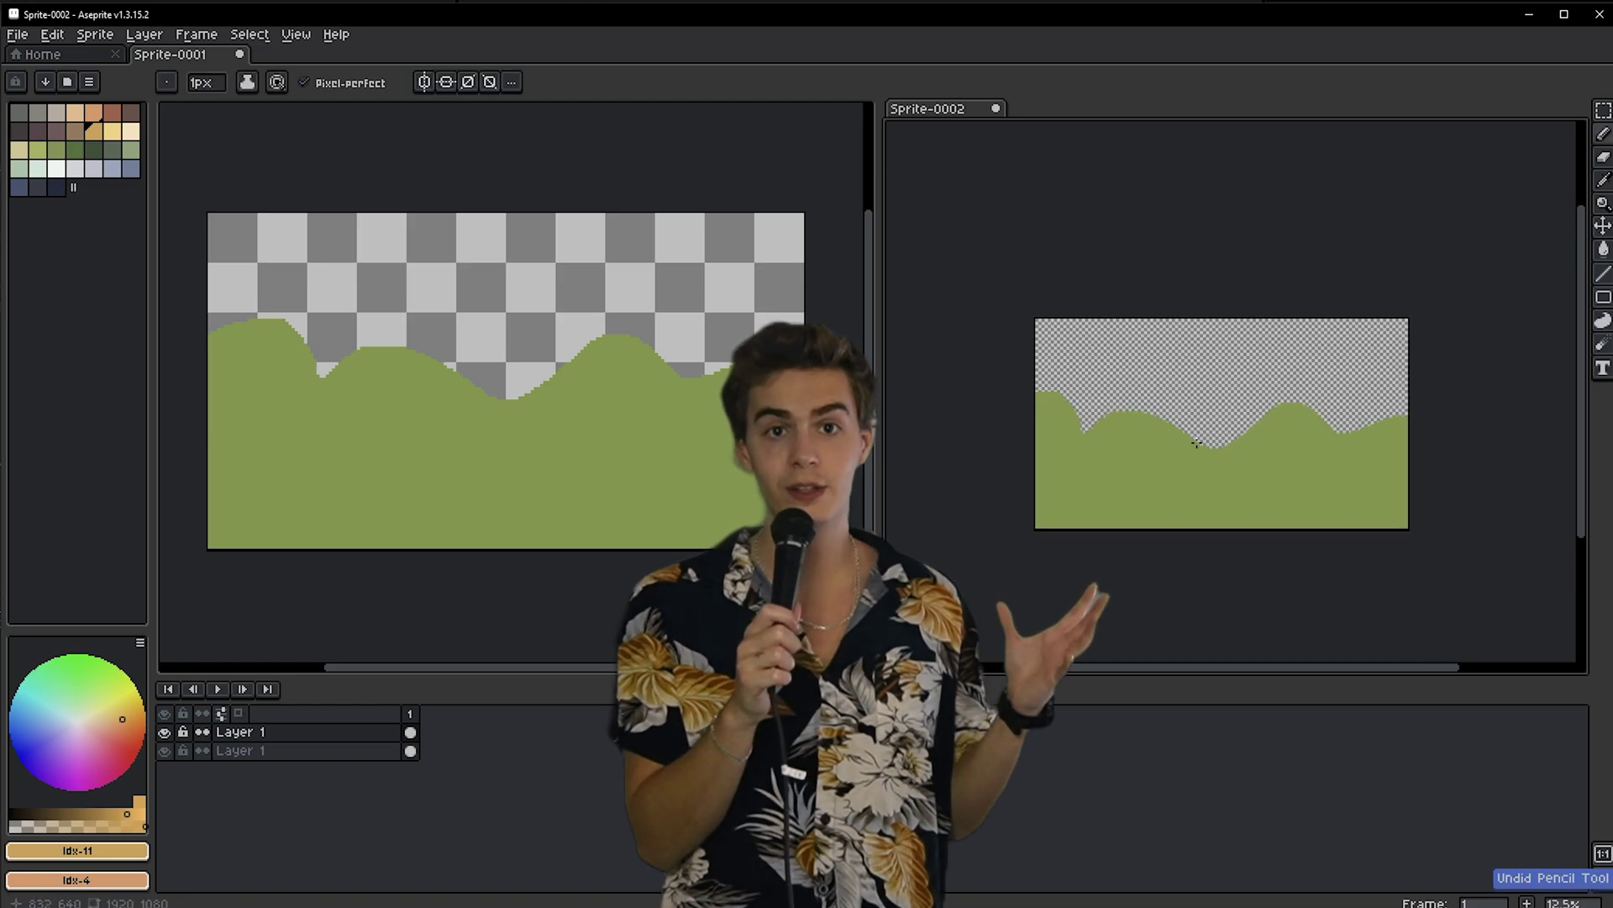
{"action": "left_click_drag", "start_coordinate": [1187, 405], "coordinate": [1177, 364]}
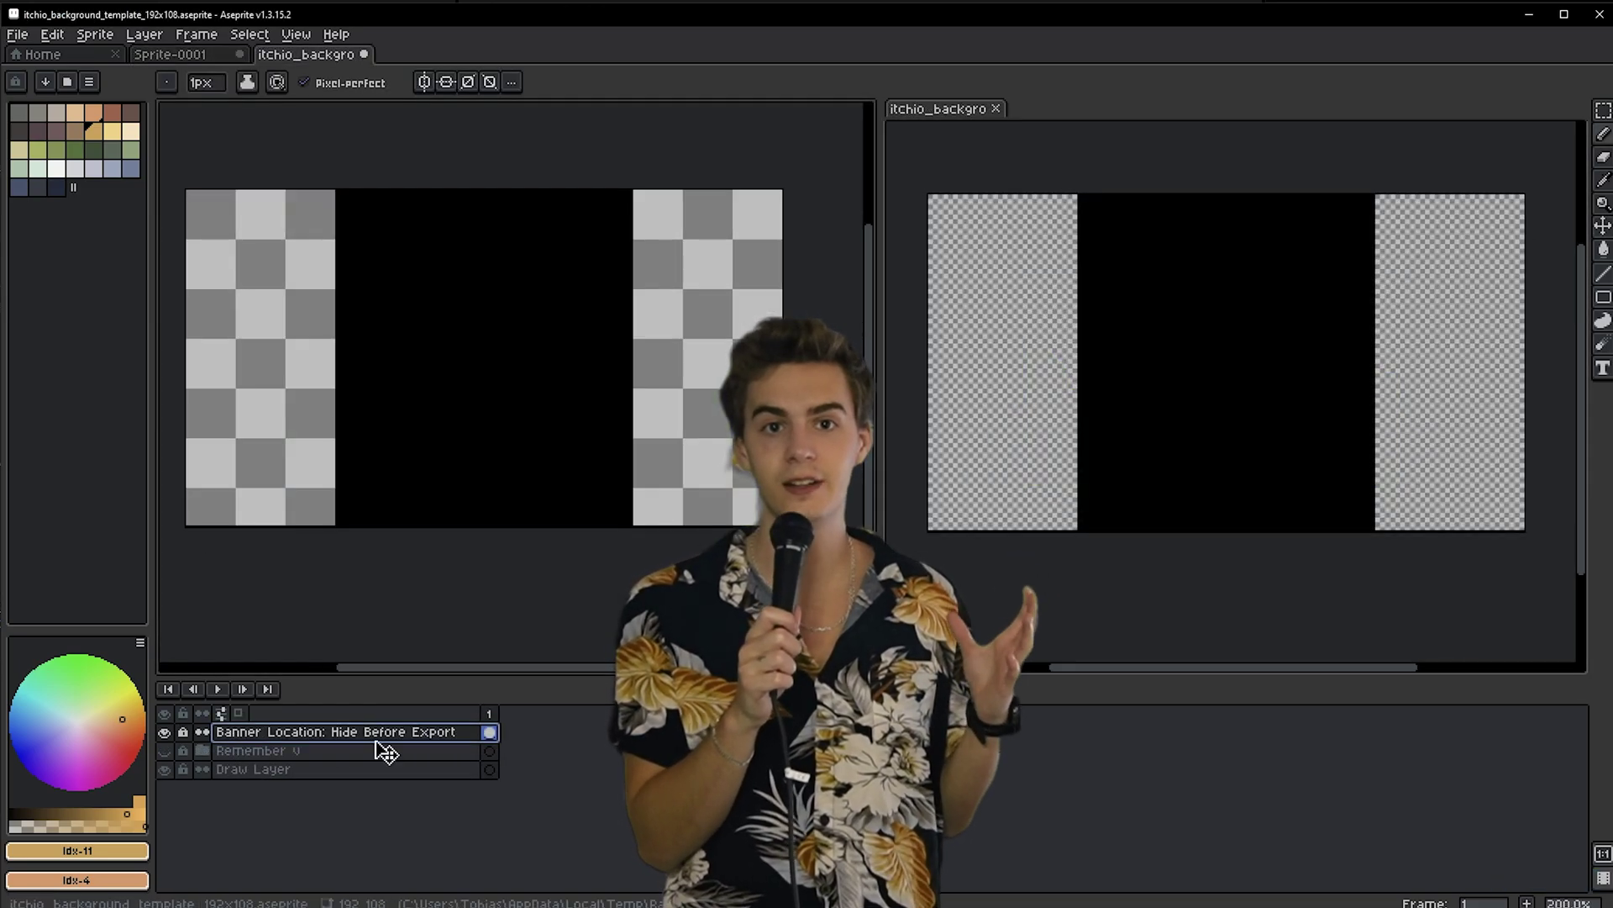
Toggle the Banner Location layer and expand the Remember u group's reminder layers.
{"action": "left_click", "coordinate": [164, 732]}
{"action": "left_click", "coordinate": [164, 732]}
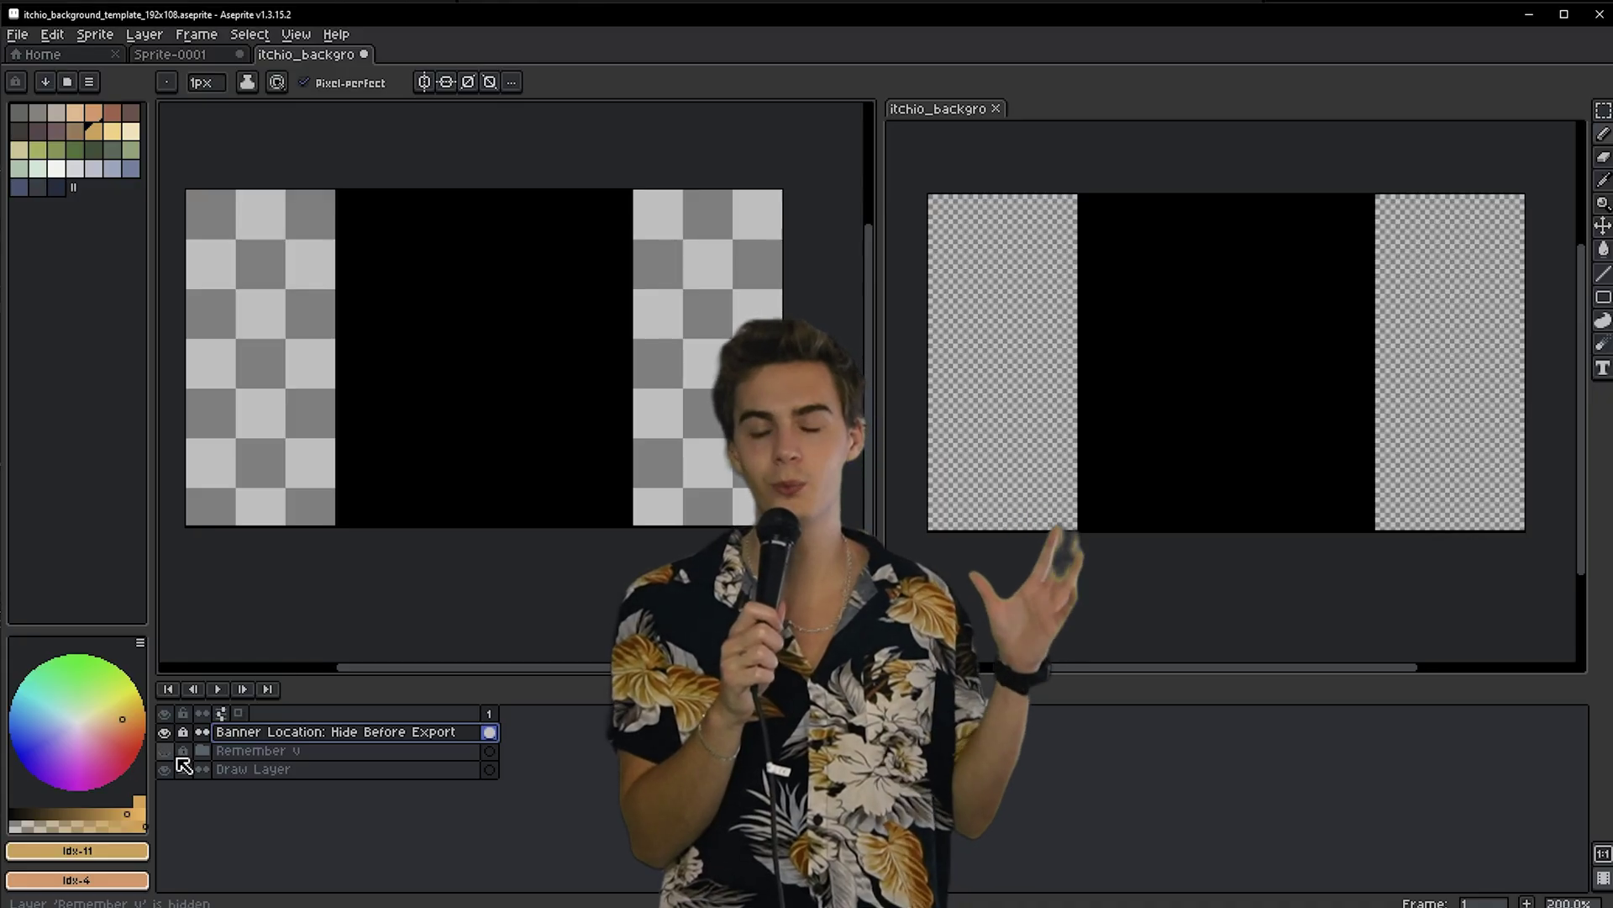
{"action": "left_click", "coordinate": [202, 751]}
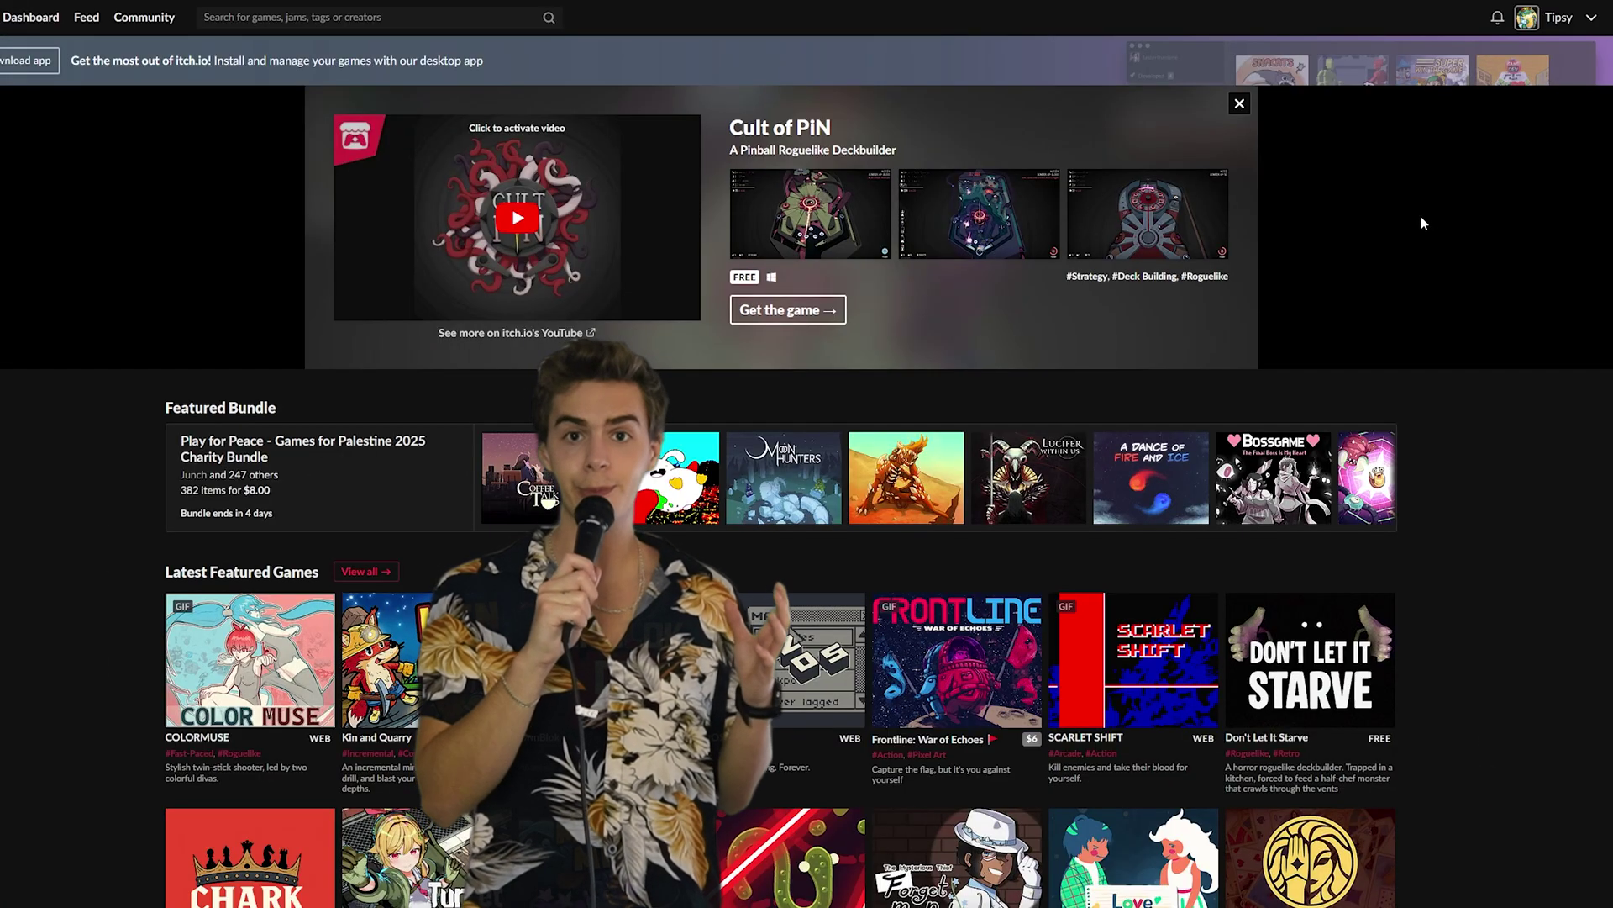
Go to the public profile from the account menu and enter Edit theme.
{"action": "left_click", "coordinate": [1590, 26]}
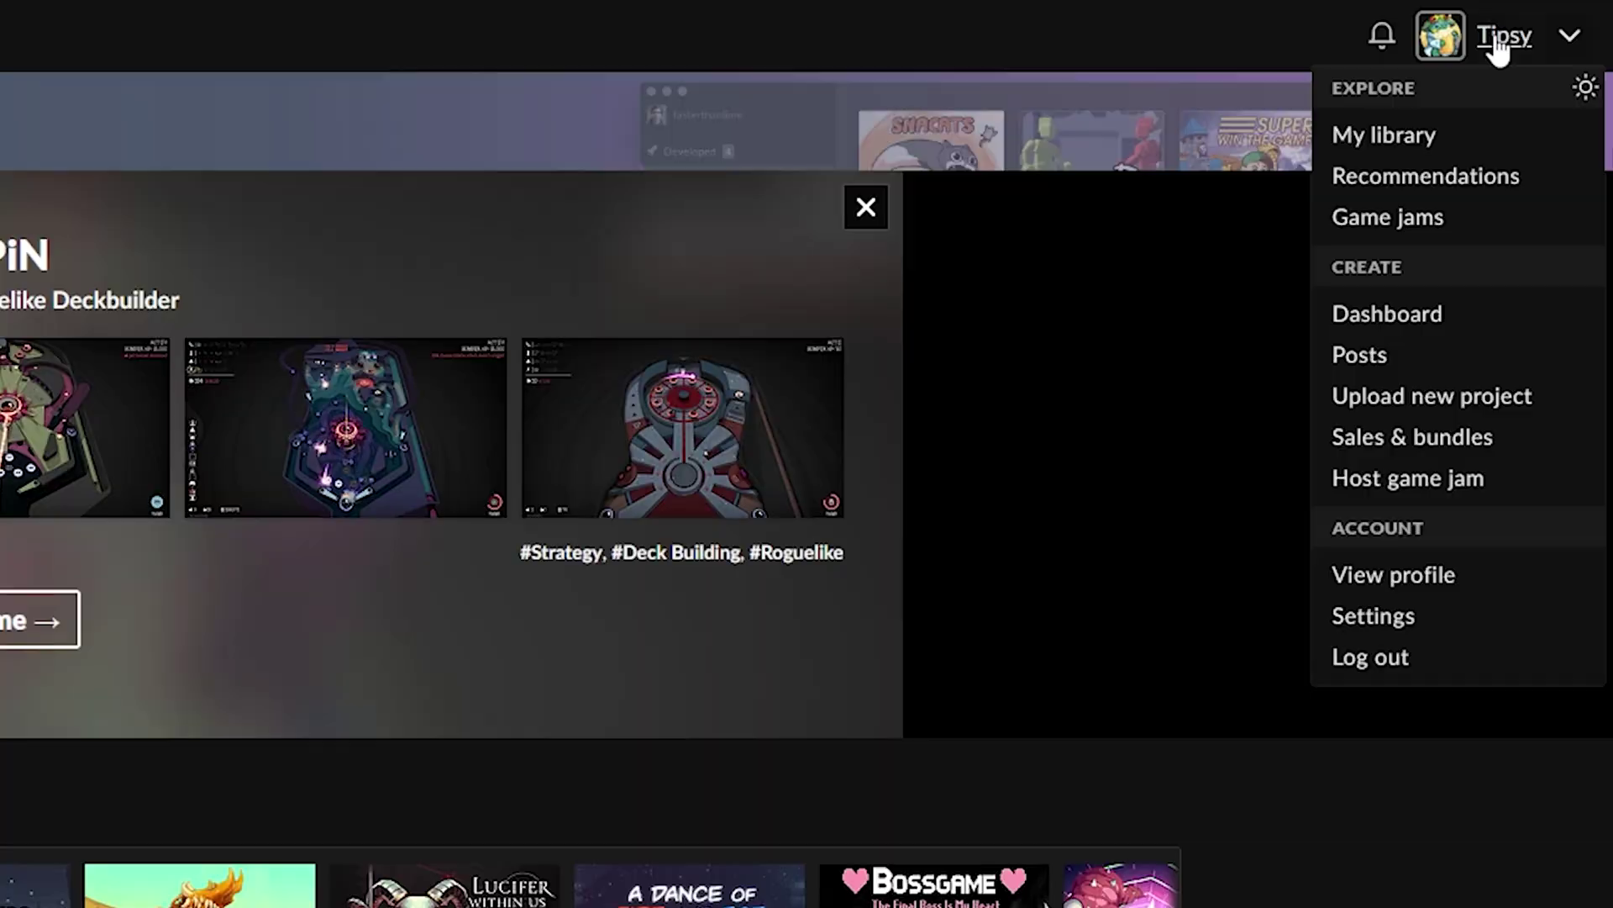
{"action": "left_click", "coordinate": [1525, 30]}
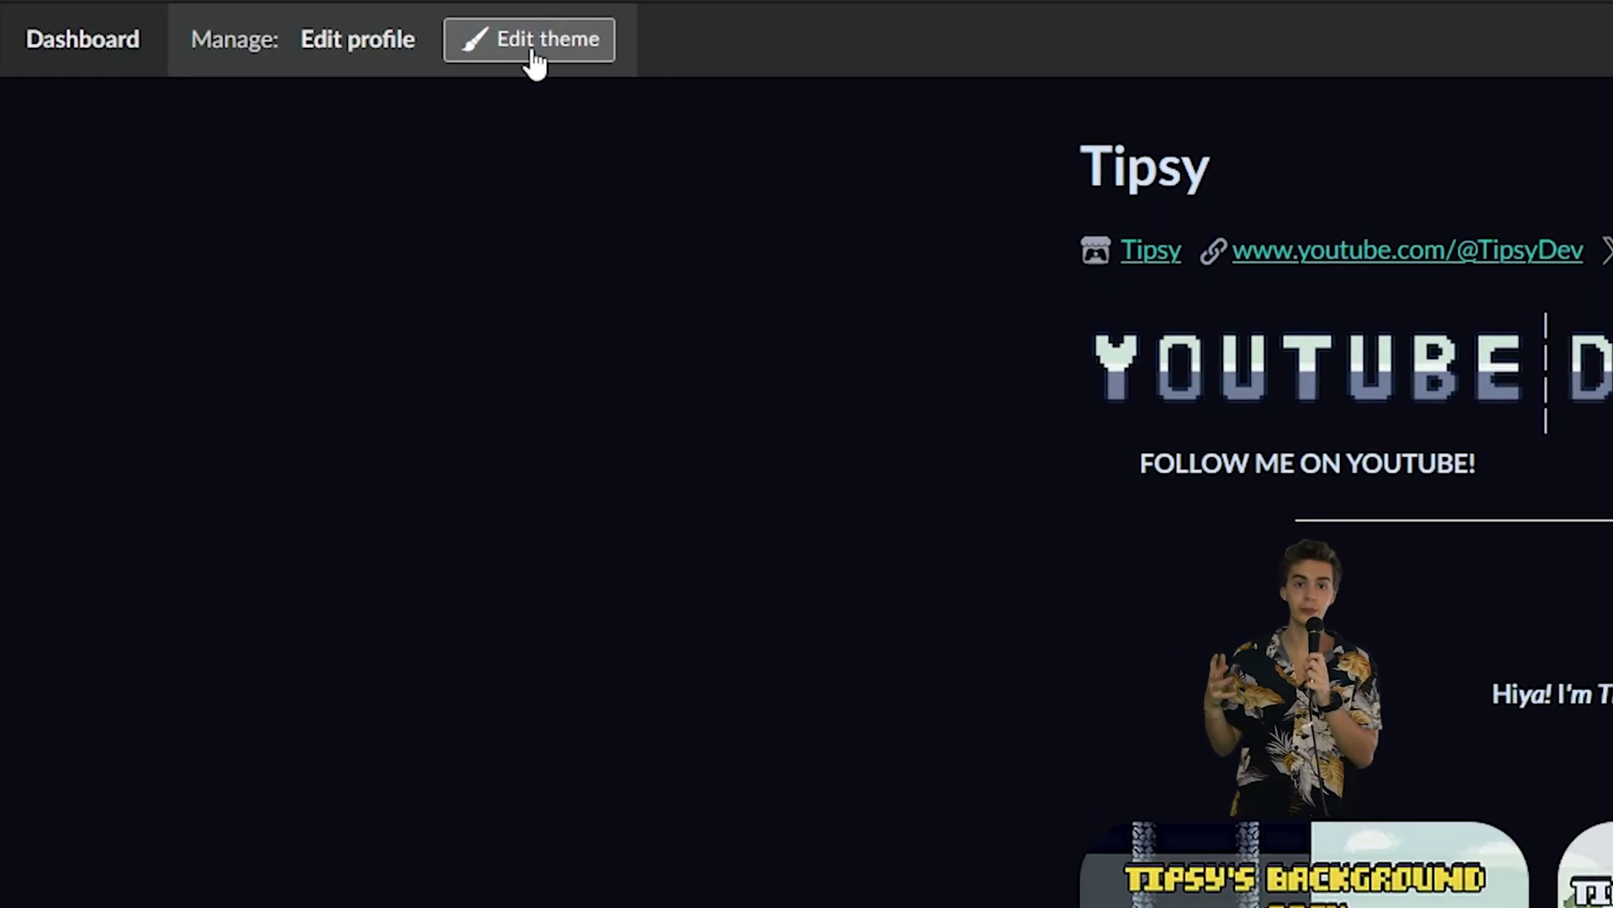
{"action": "left_click", "coordinate": [521, 42]}
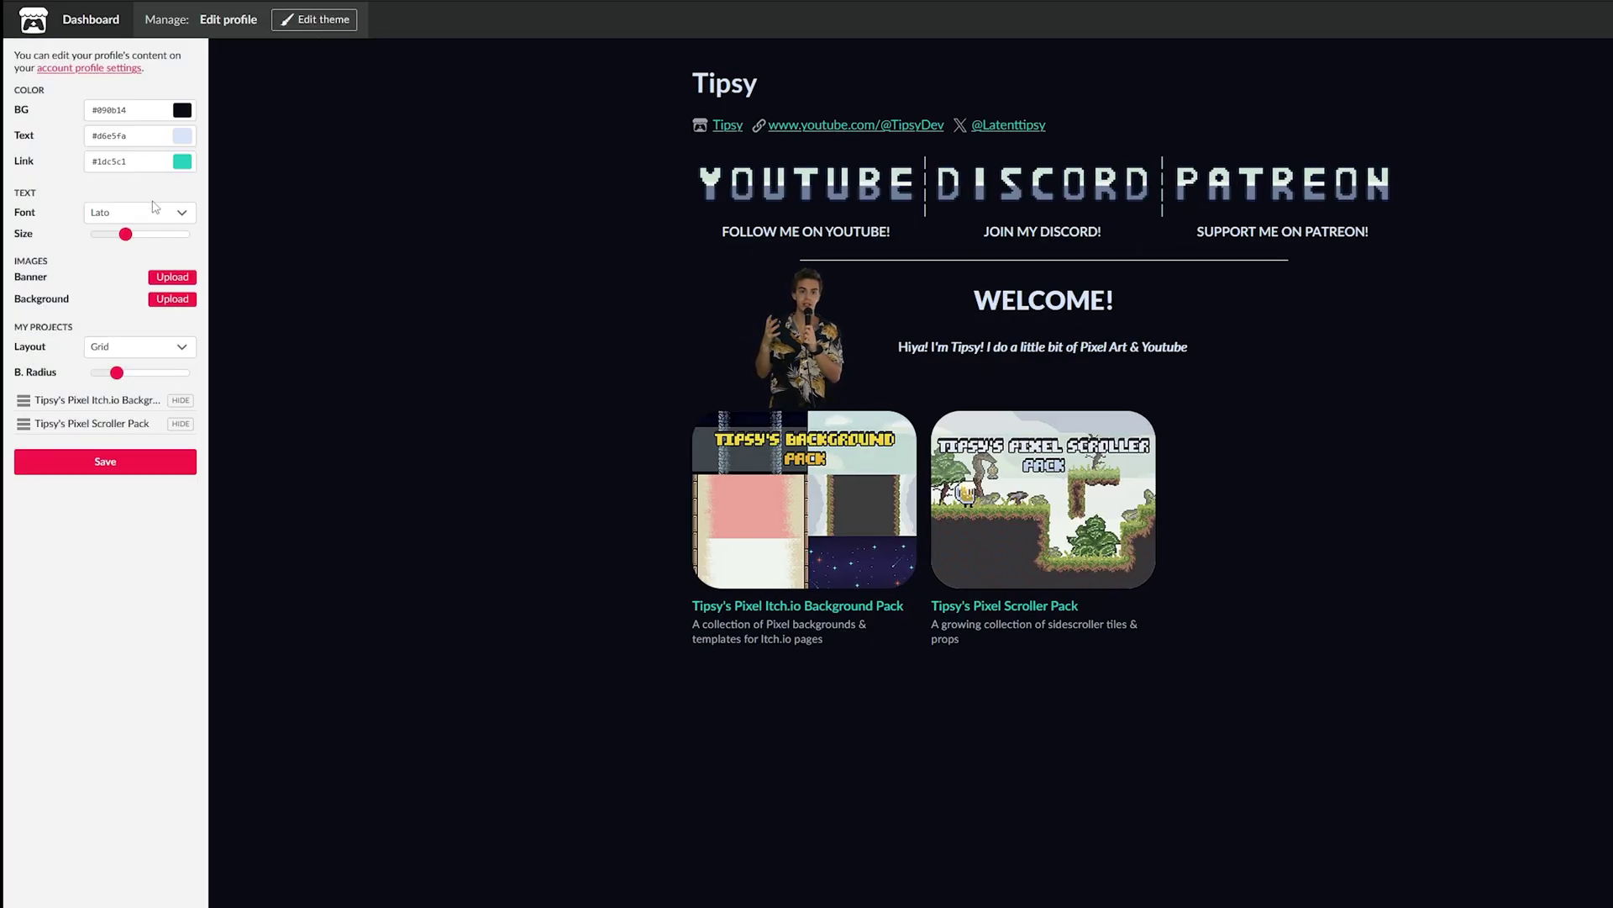
Shrink the profile font size slightly and switch the project layout to Sidebar.
{"action": "left_click_drag", "start_coordinate": [128, 241], "coordinate": [125, 244]}
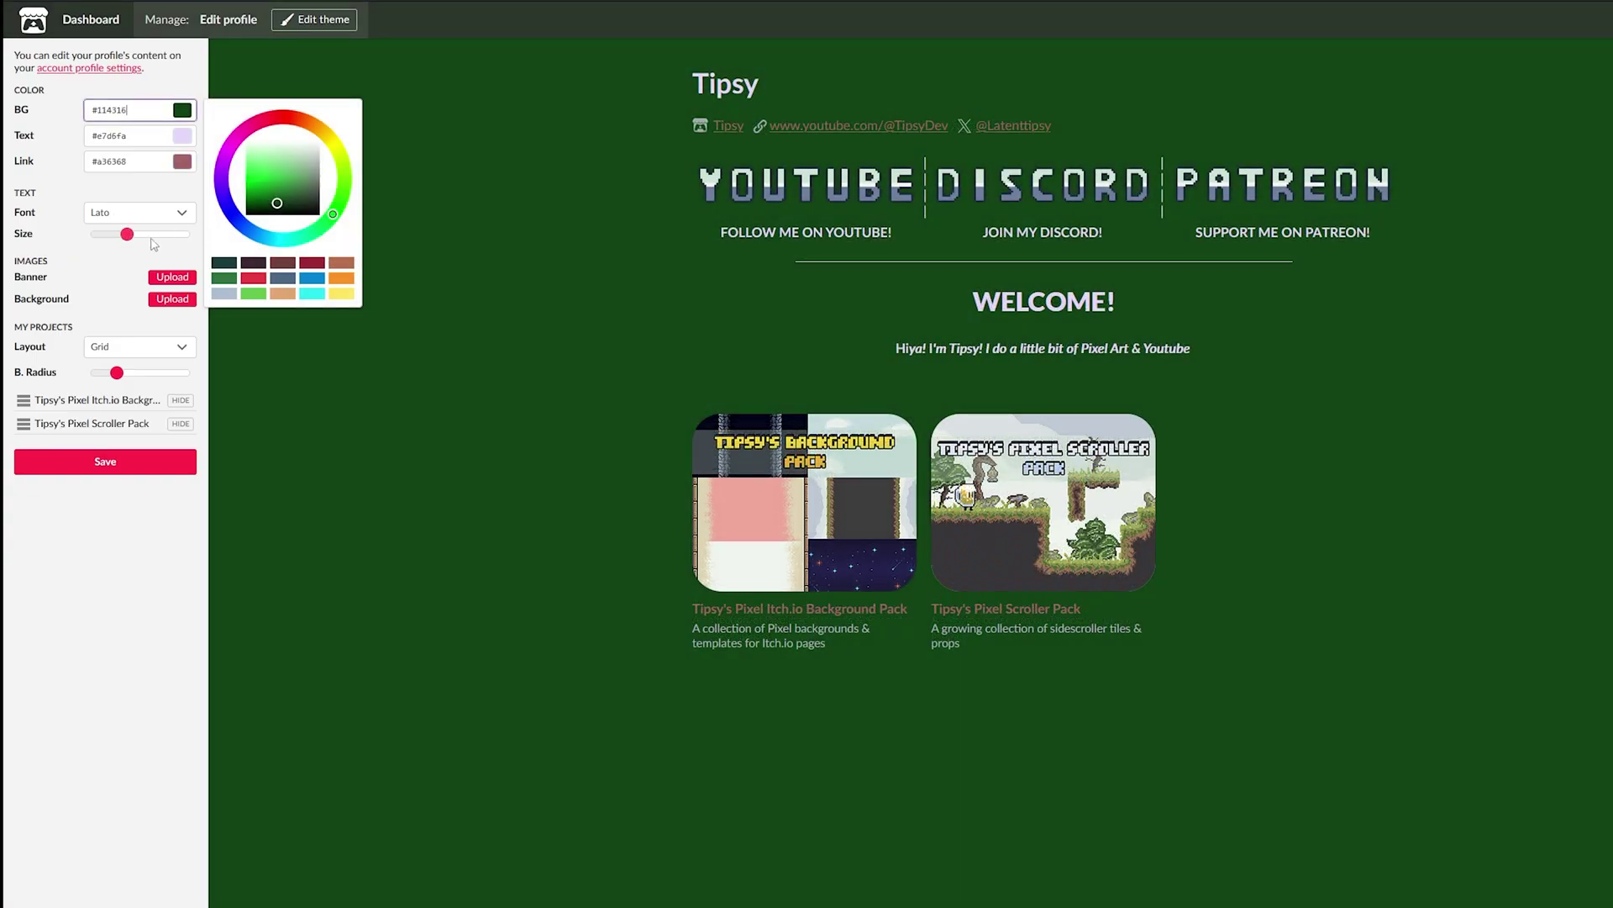
{"action": "left_click", "coordinate": [117, 356]}
{"action": "left_click", "coordinate": [120, 371]}
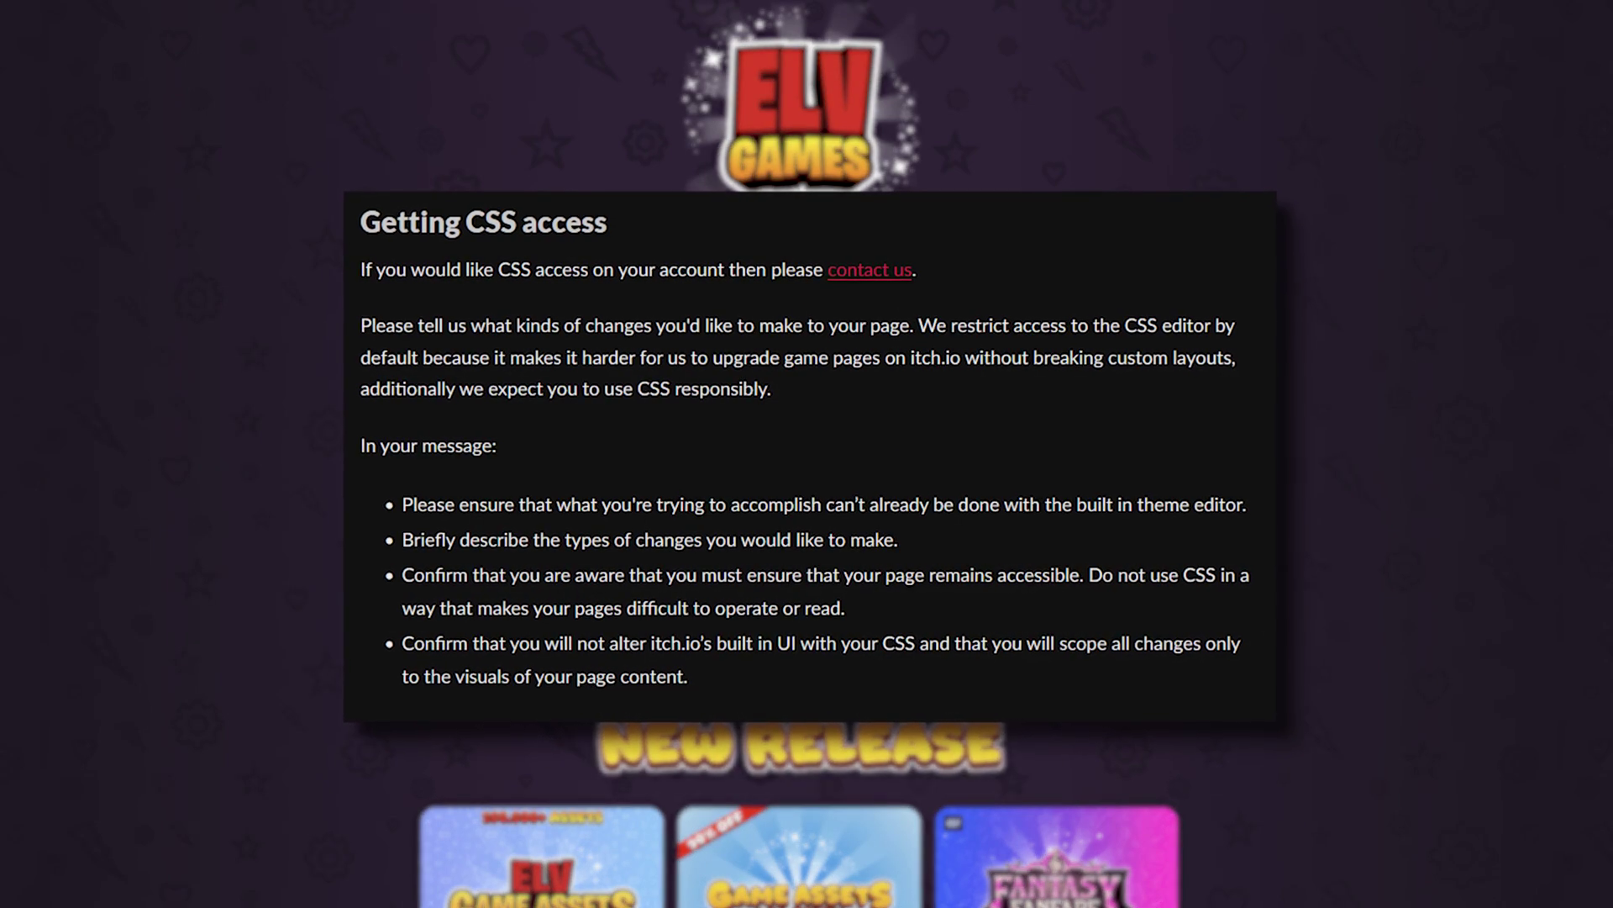
Scroll down through the custom-styled example store page.
{"action": "scroll", "coordinate": [367, 389], "scroll_direction": "down", "scroll_amount": 1}
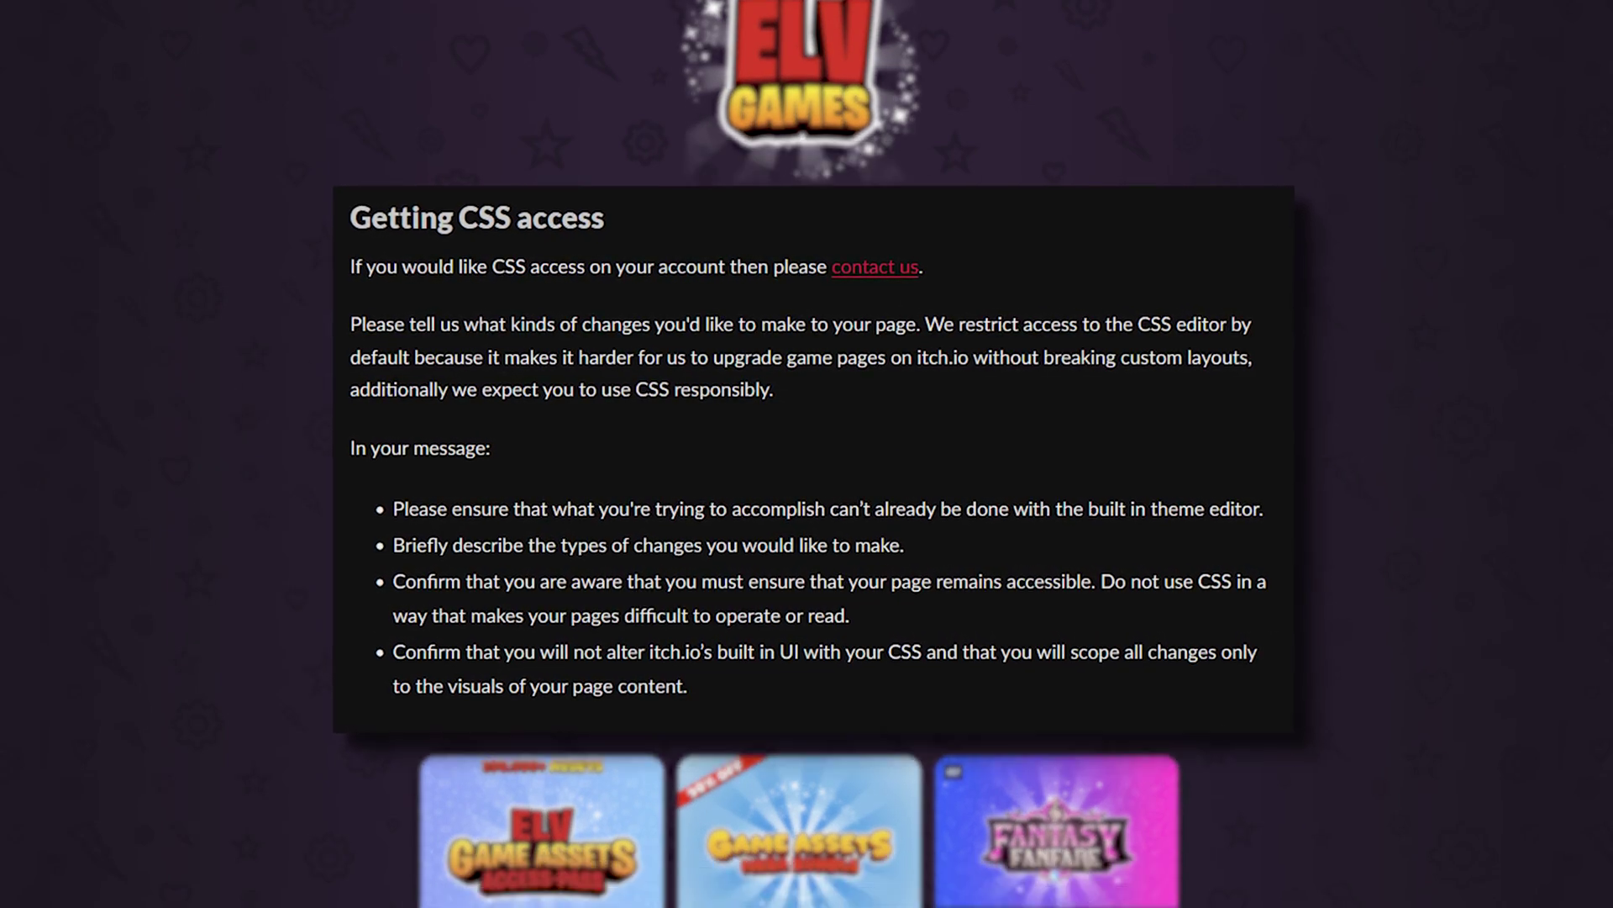
{"action": "scroll", "coordinate": [807, 454], "scroll_direction": "down", "scroll_amount": 6}
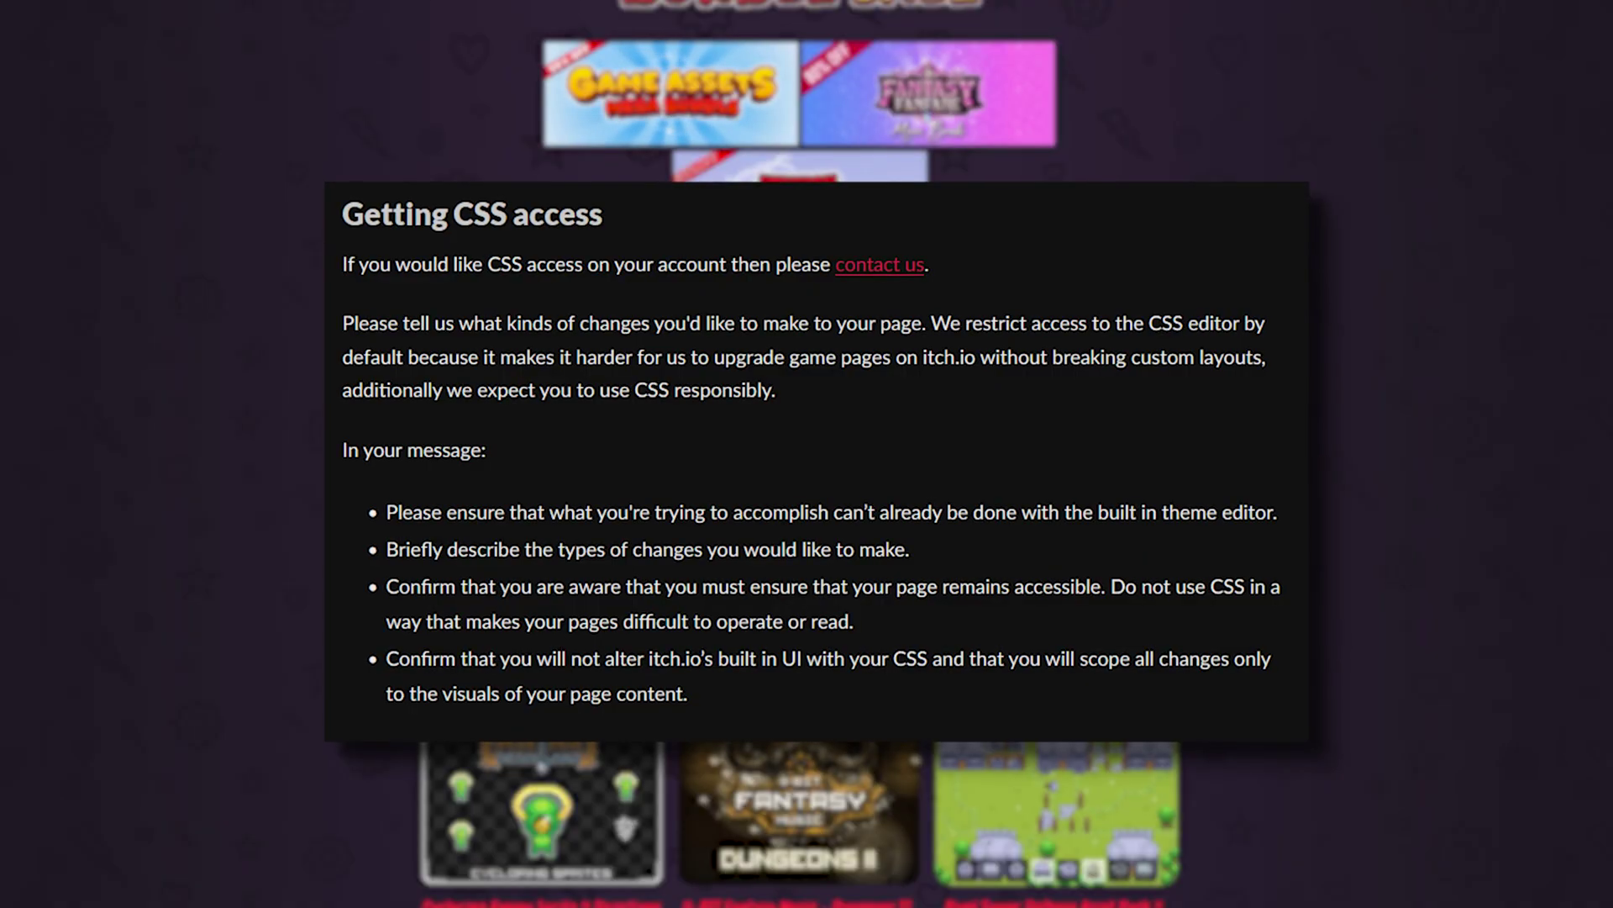
{"action": "scroll", "coordinate": [870, 638], "scroll_direction": "down", "scroll_amount": 2}
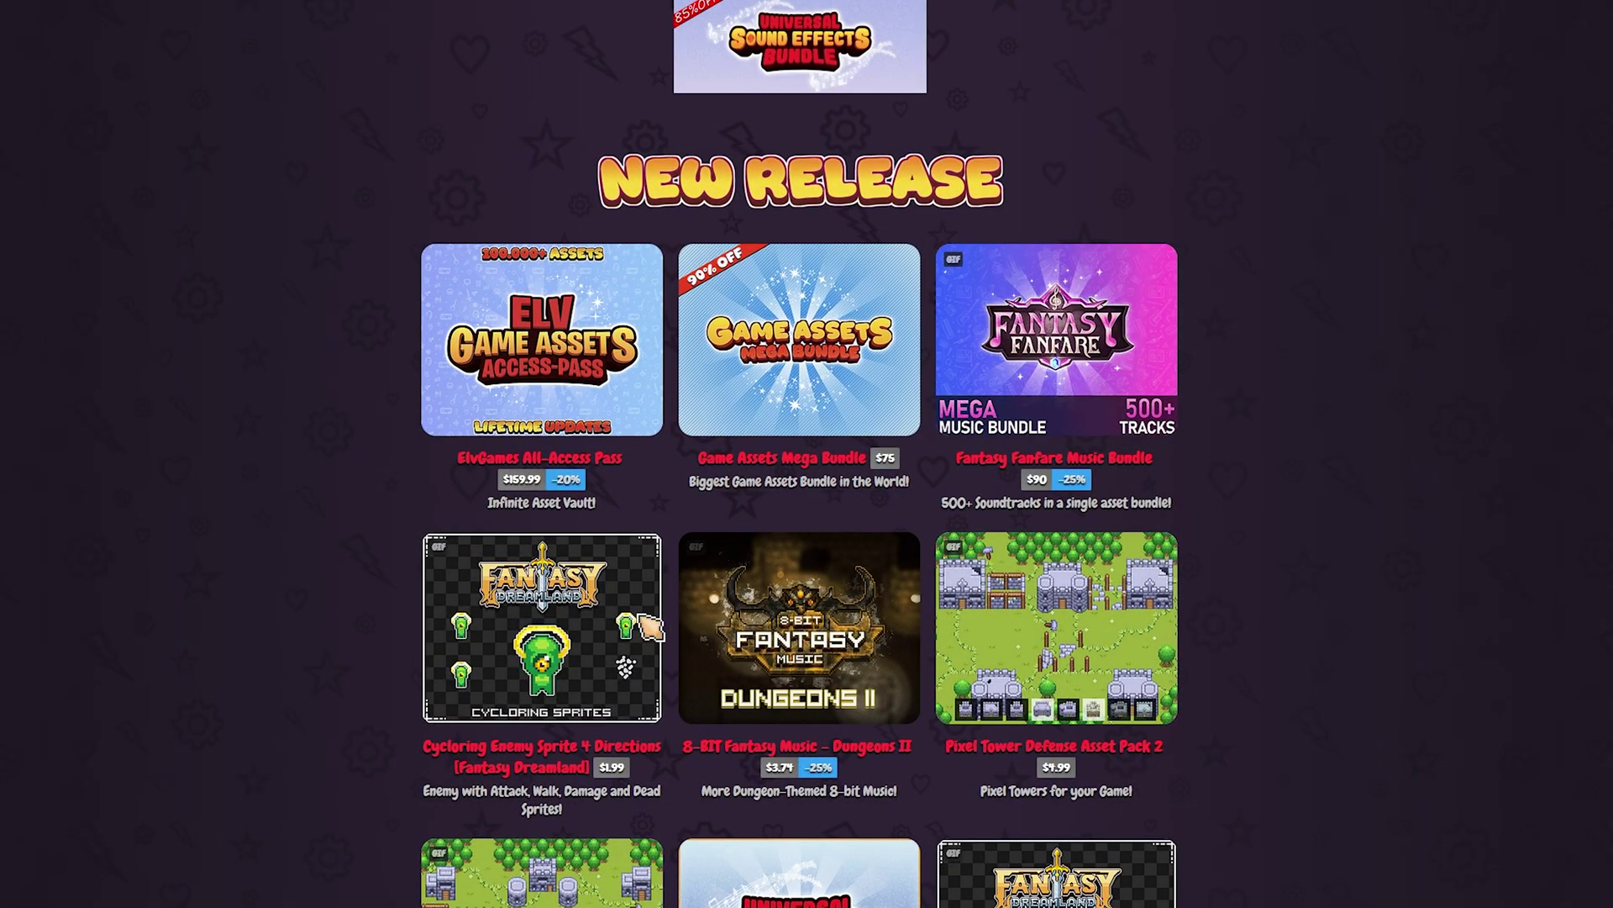
{"action": "scroll", "coordinate": [557, 626], "scroll_direction": "down", "scroll_amount": 3}
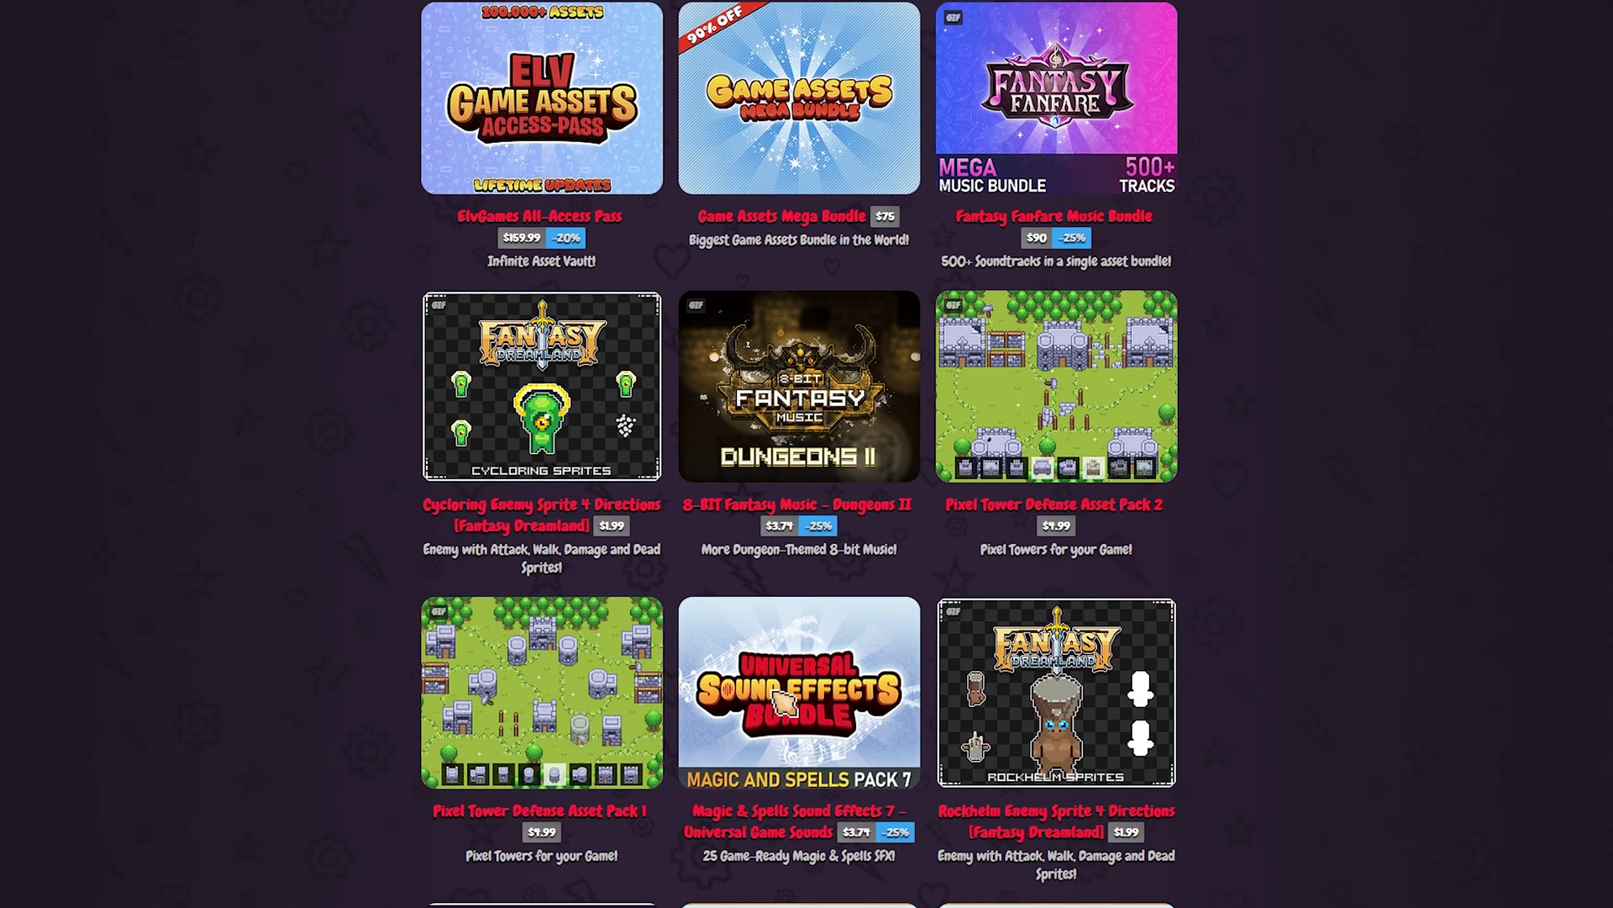
{"action": "scroll", "coordinate": [1299, 590], "scroll_direction": "down", "scroll_amount": 5}
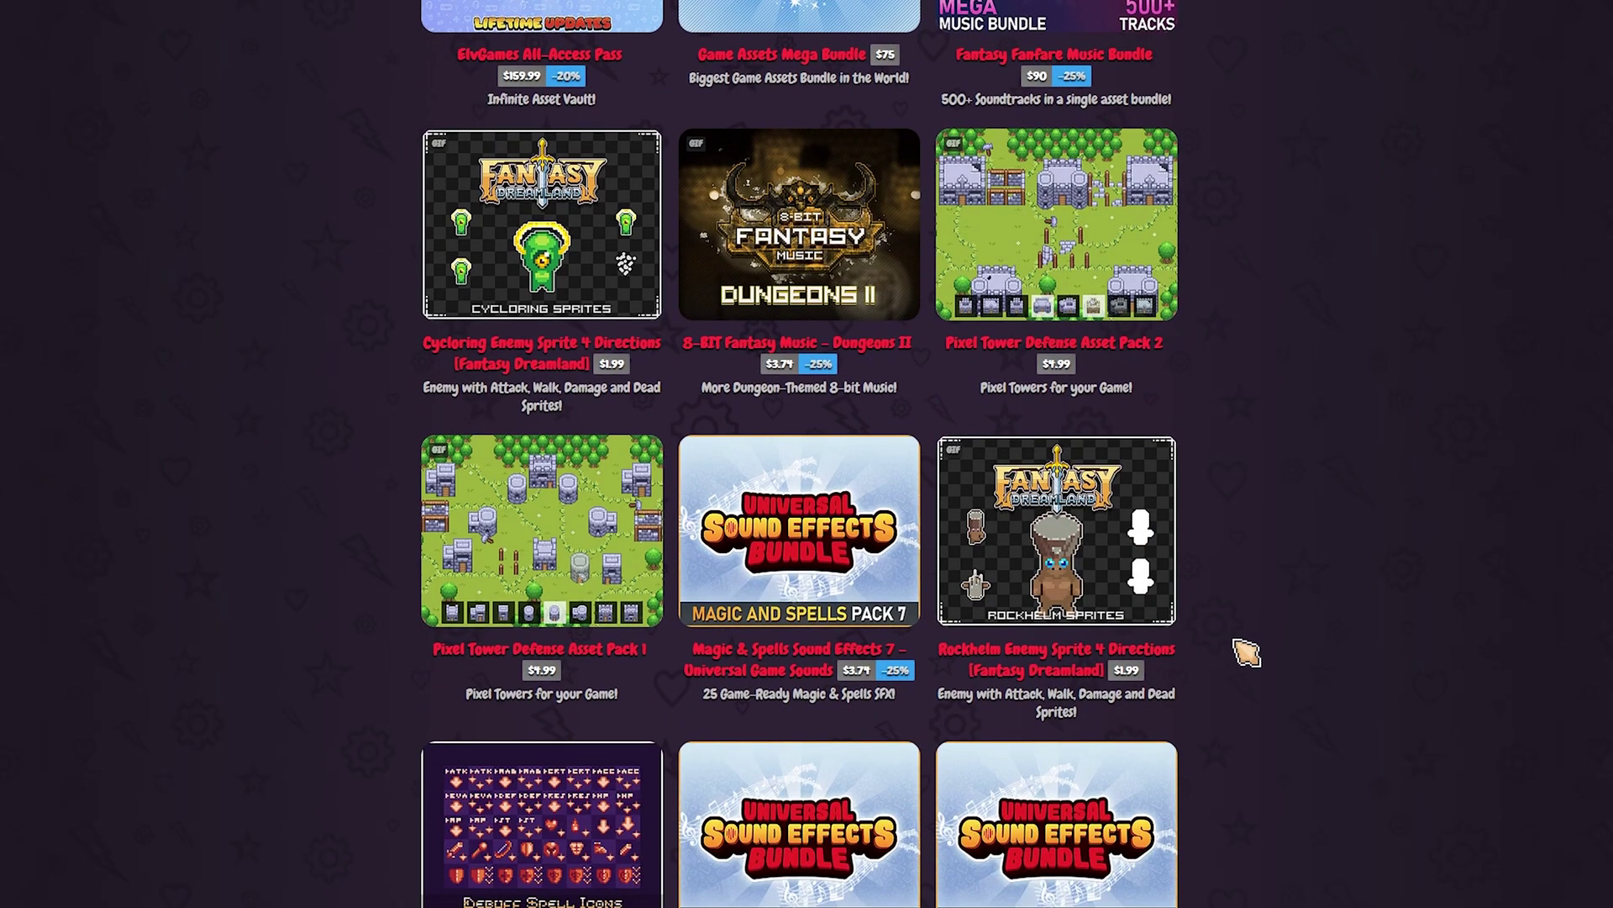
{"action": "scroll", "coordinate": [1294, 589], "scroll_direction": "down", "scroll_amount": 8}
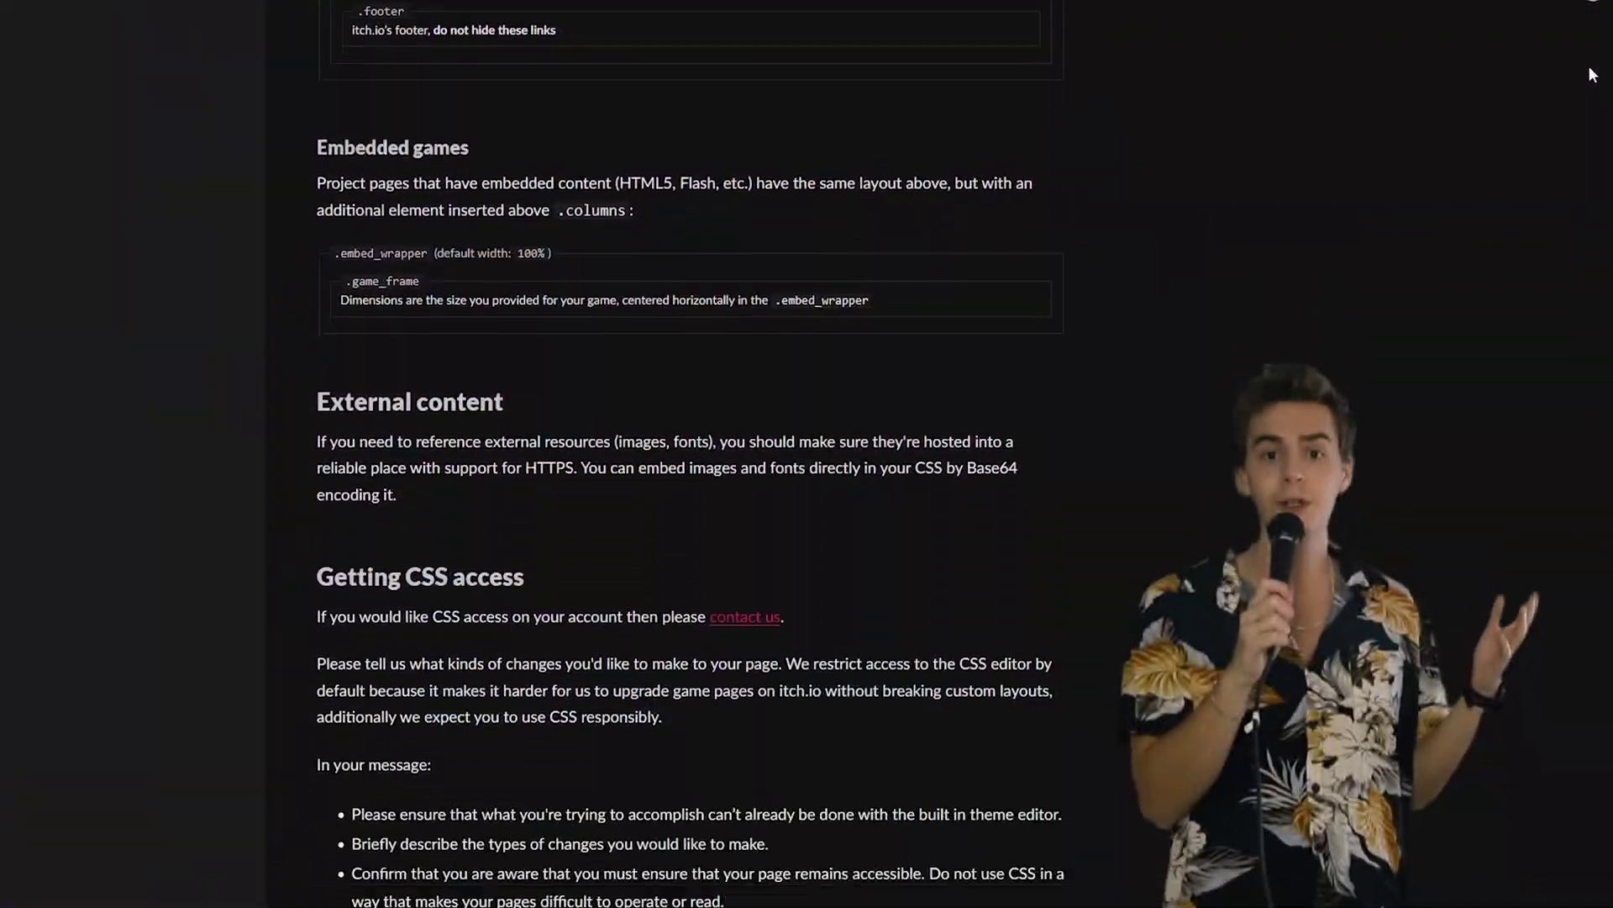
{"action": "scroll", "coordinate": [1592, 74], "scroll_direction": "down", "scroll_amount": 2}
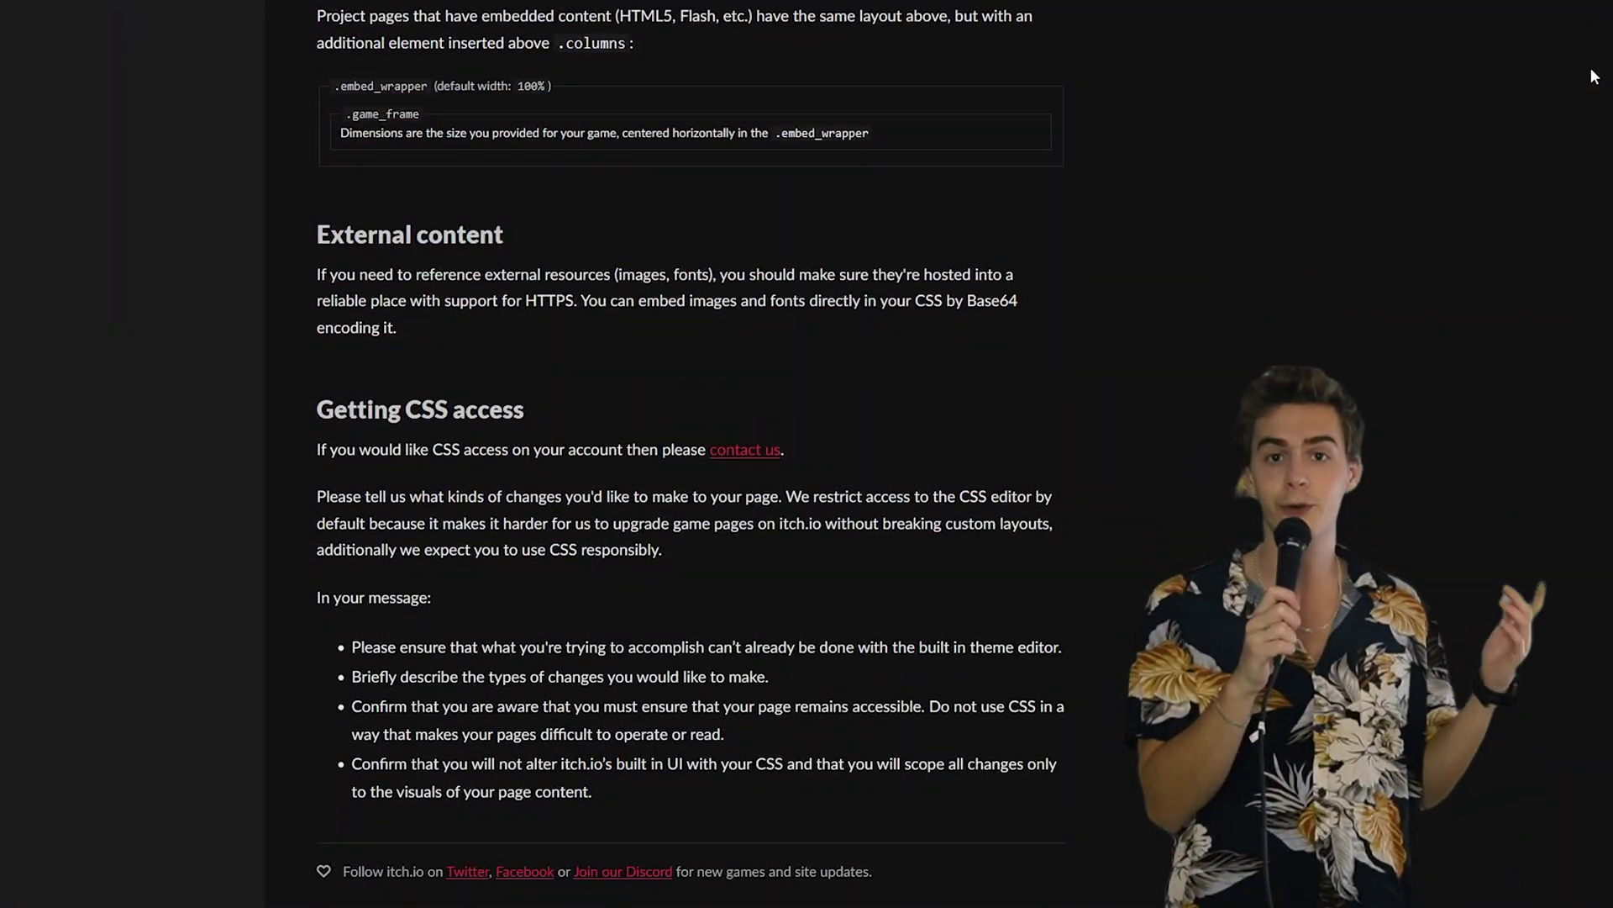
Highlight the Getting CSS access heading and its paragraphs, then clear the highlight.
{"action": "left_click_drag", "start_coordinate": [314, 414], "coordinate": [526, 411]}
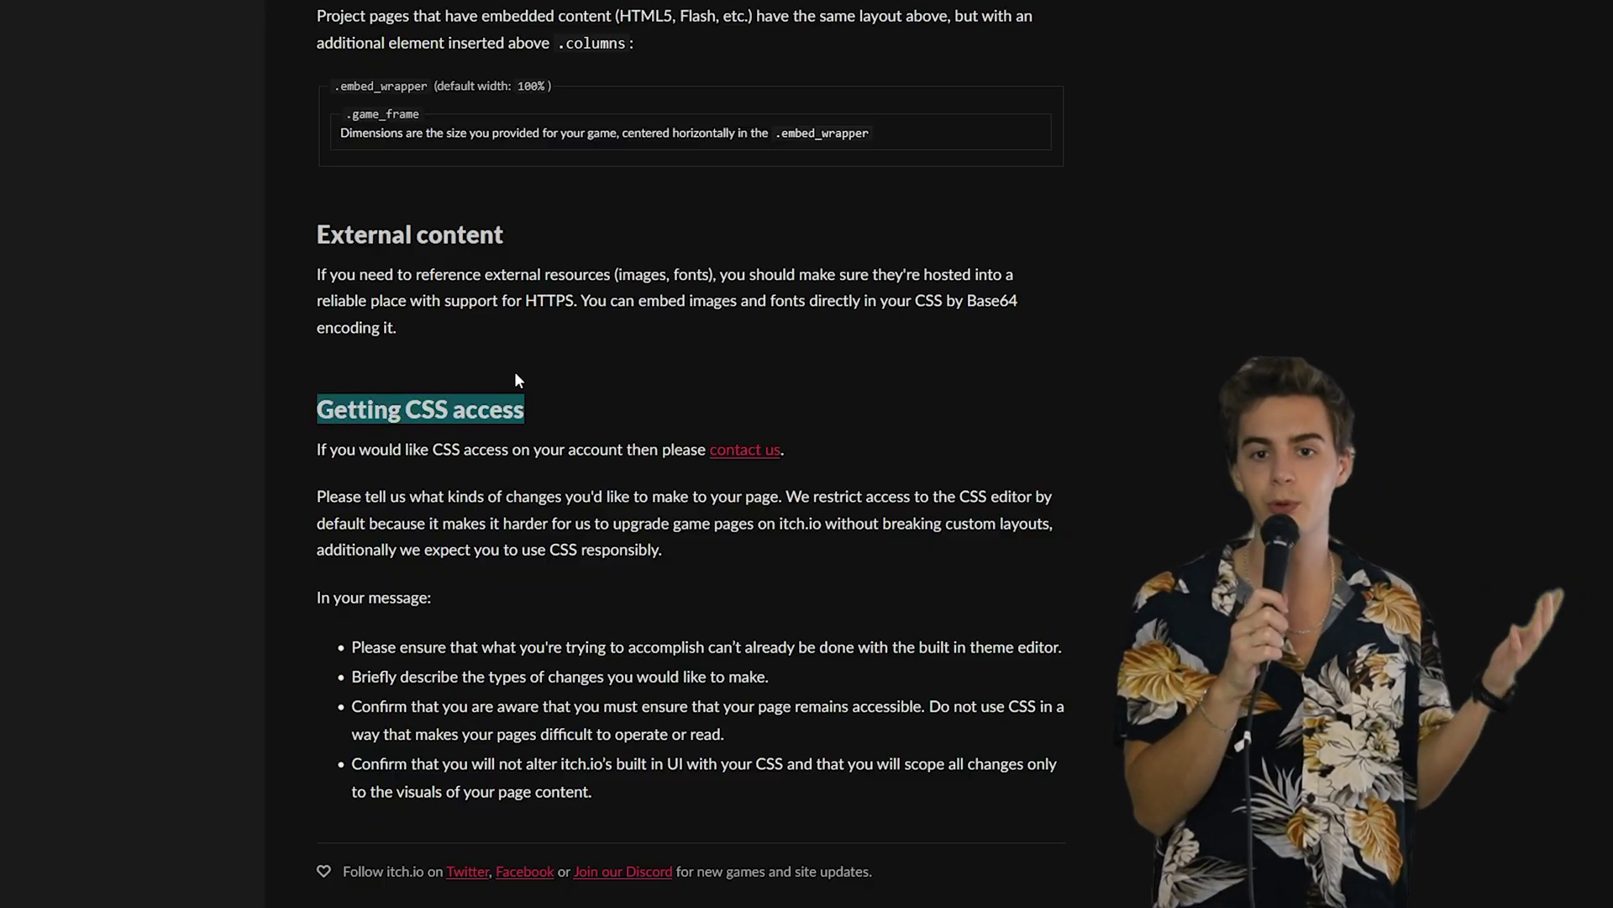
{"action": "left_click_drag", "start_coordinate": [316, 446], "coordinate": [846, 789]}
{"action": "left_click", "coordinate": [845, 788]}
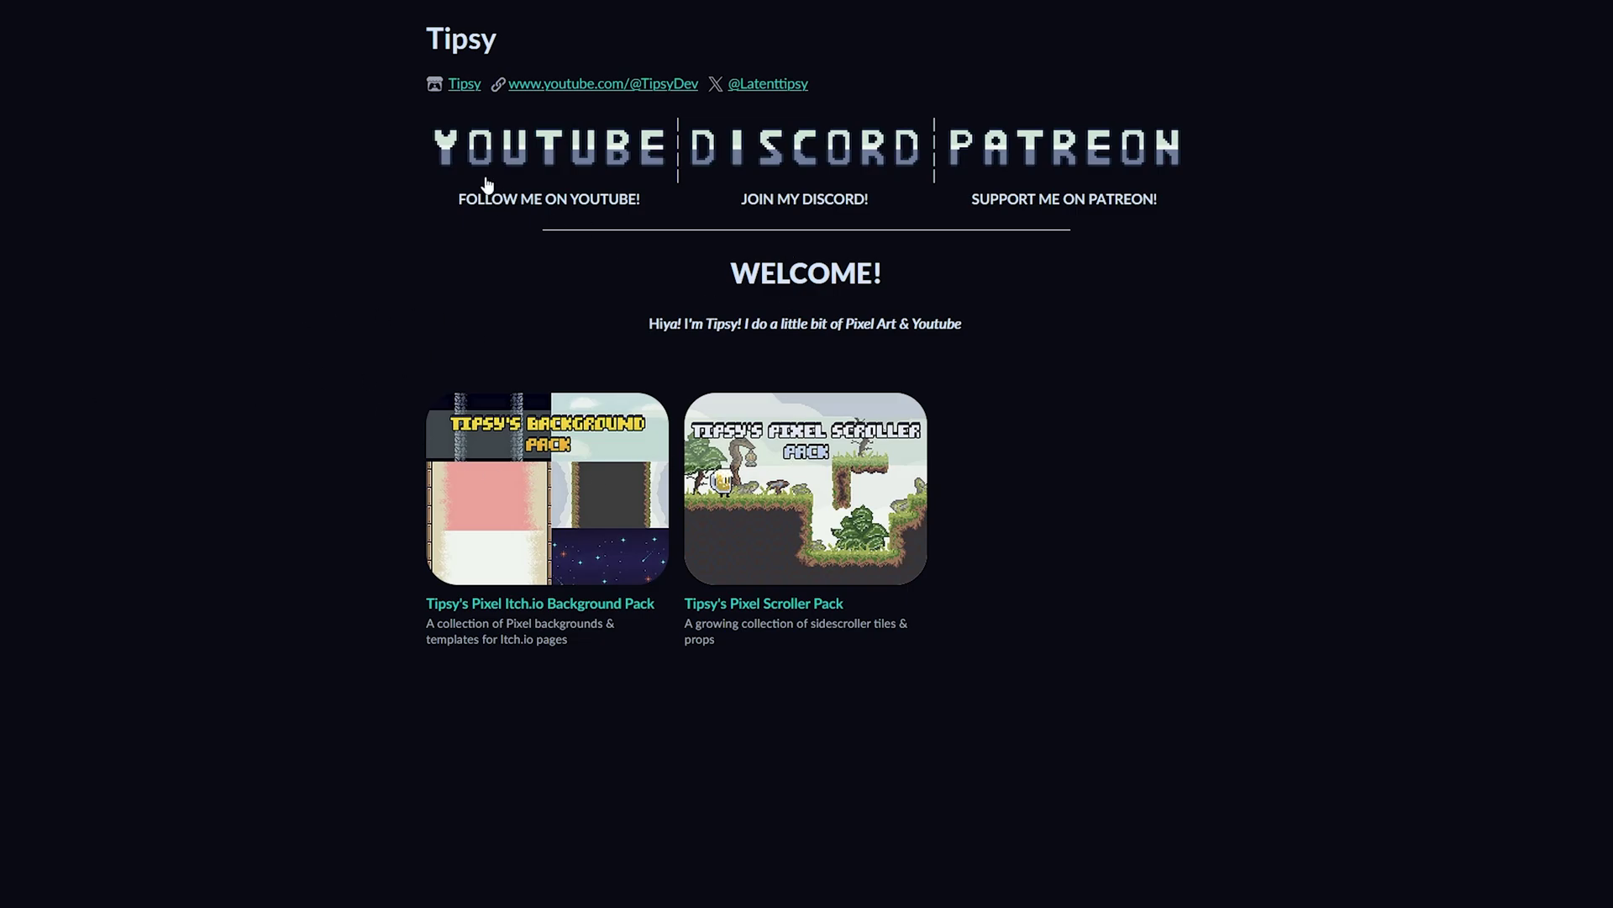
Open the profile settings page and scroll down to the Profile editor.
{"action": "left_click_drag", "start_coordinate": [681, 198], "coordinate": [1124, 198]}
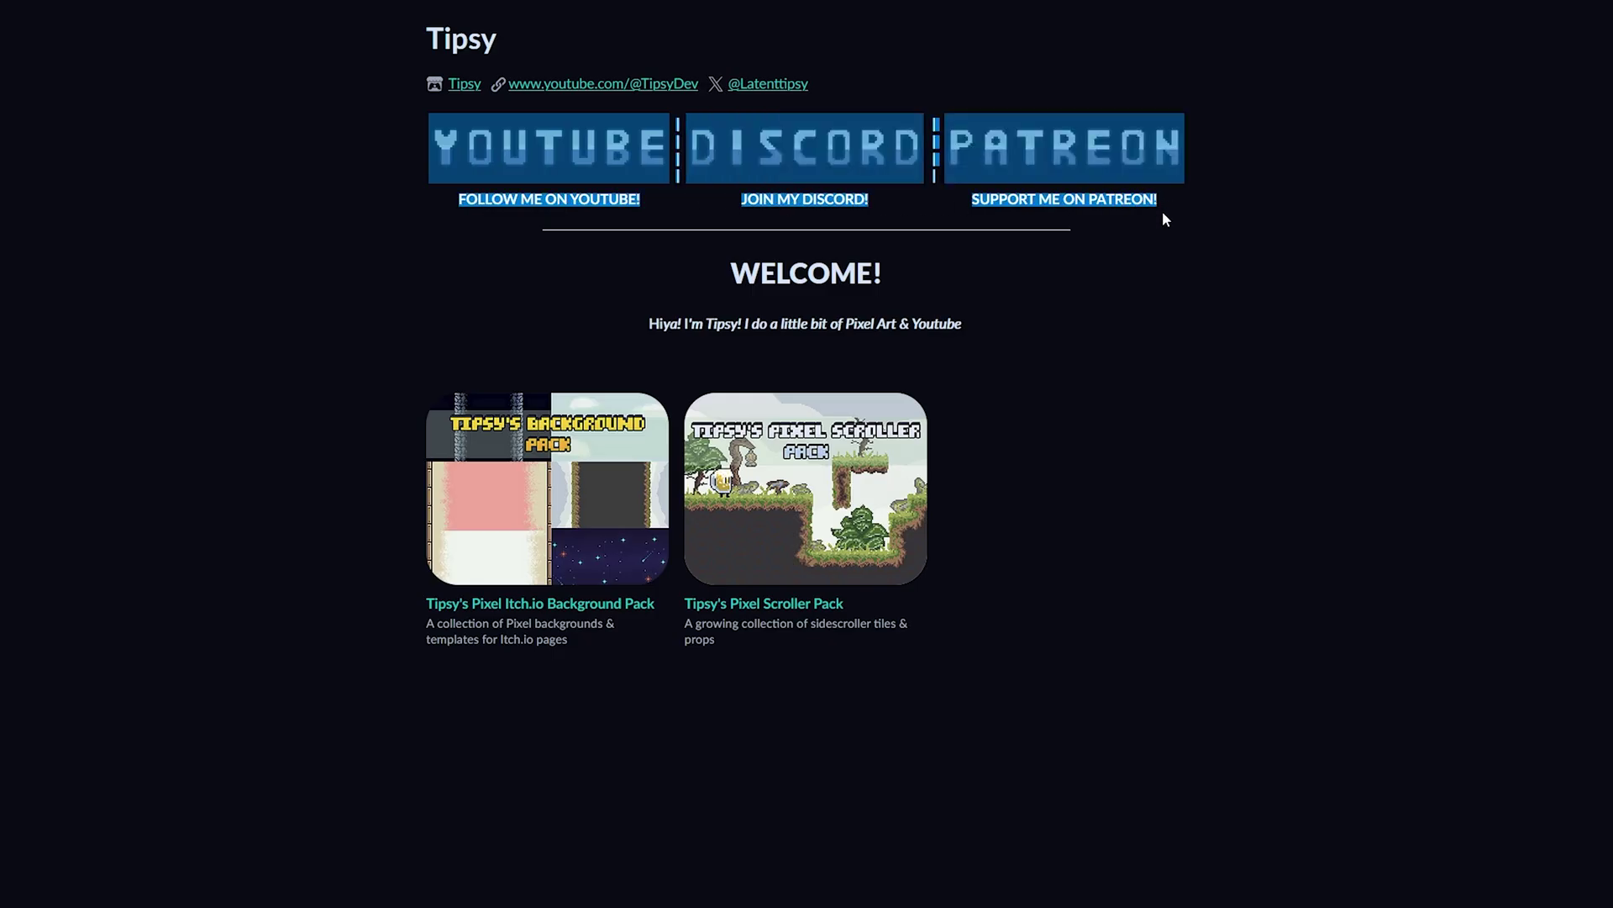
{"action": "left_click", "coordinate": [1148, 251]}
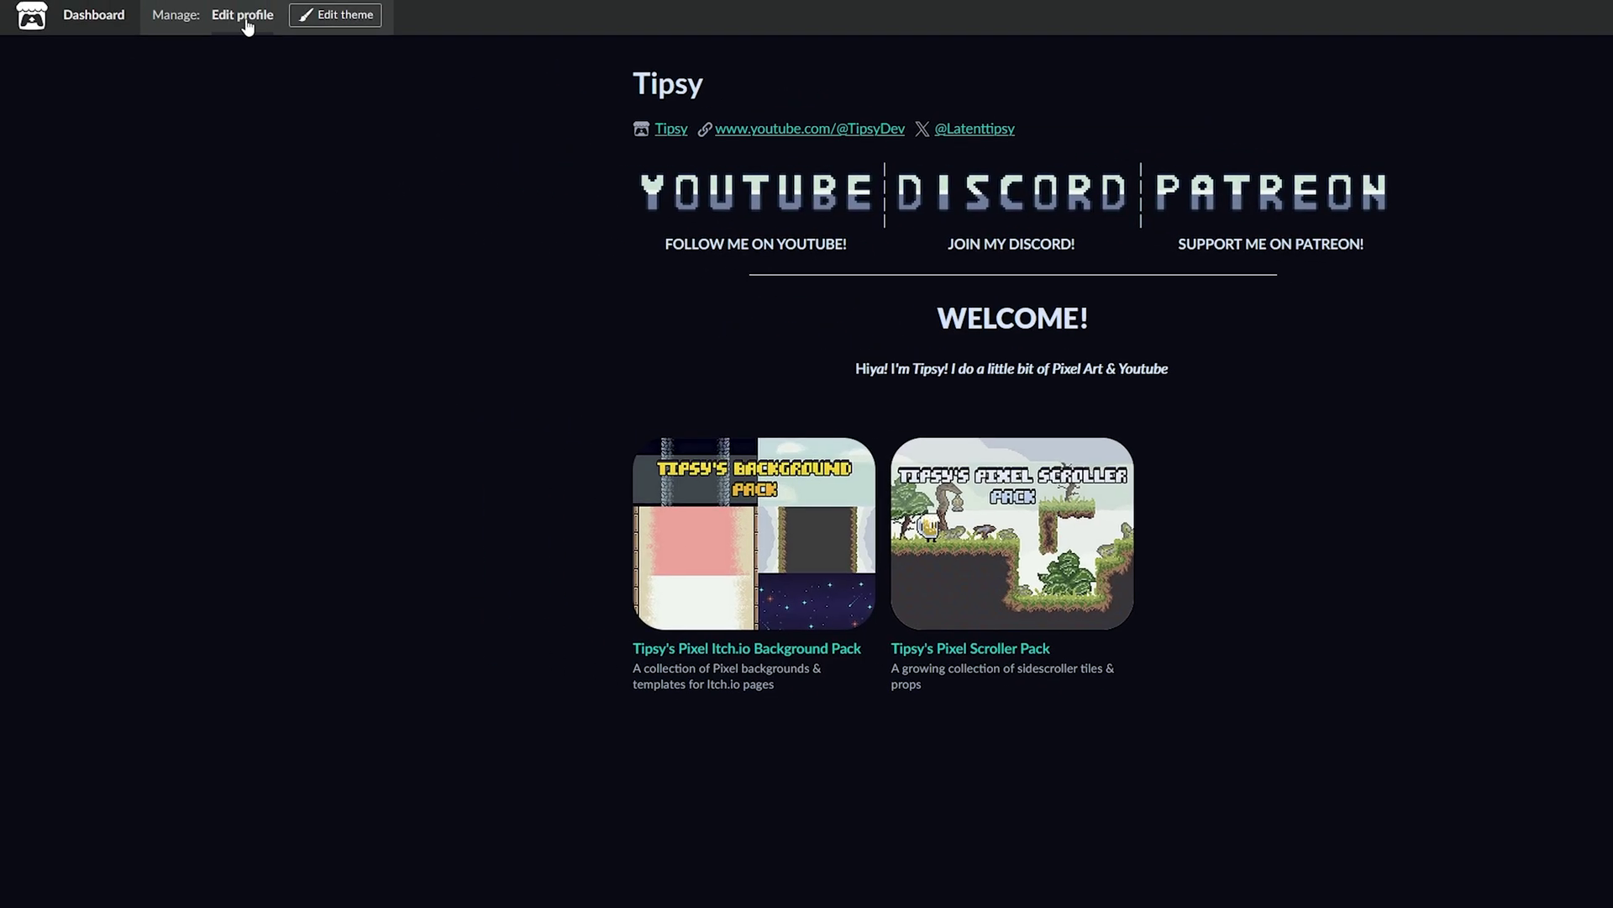
{"action": "left_click", "coordinate": [235, 27]}
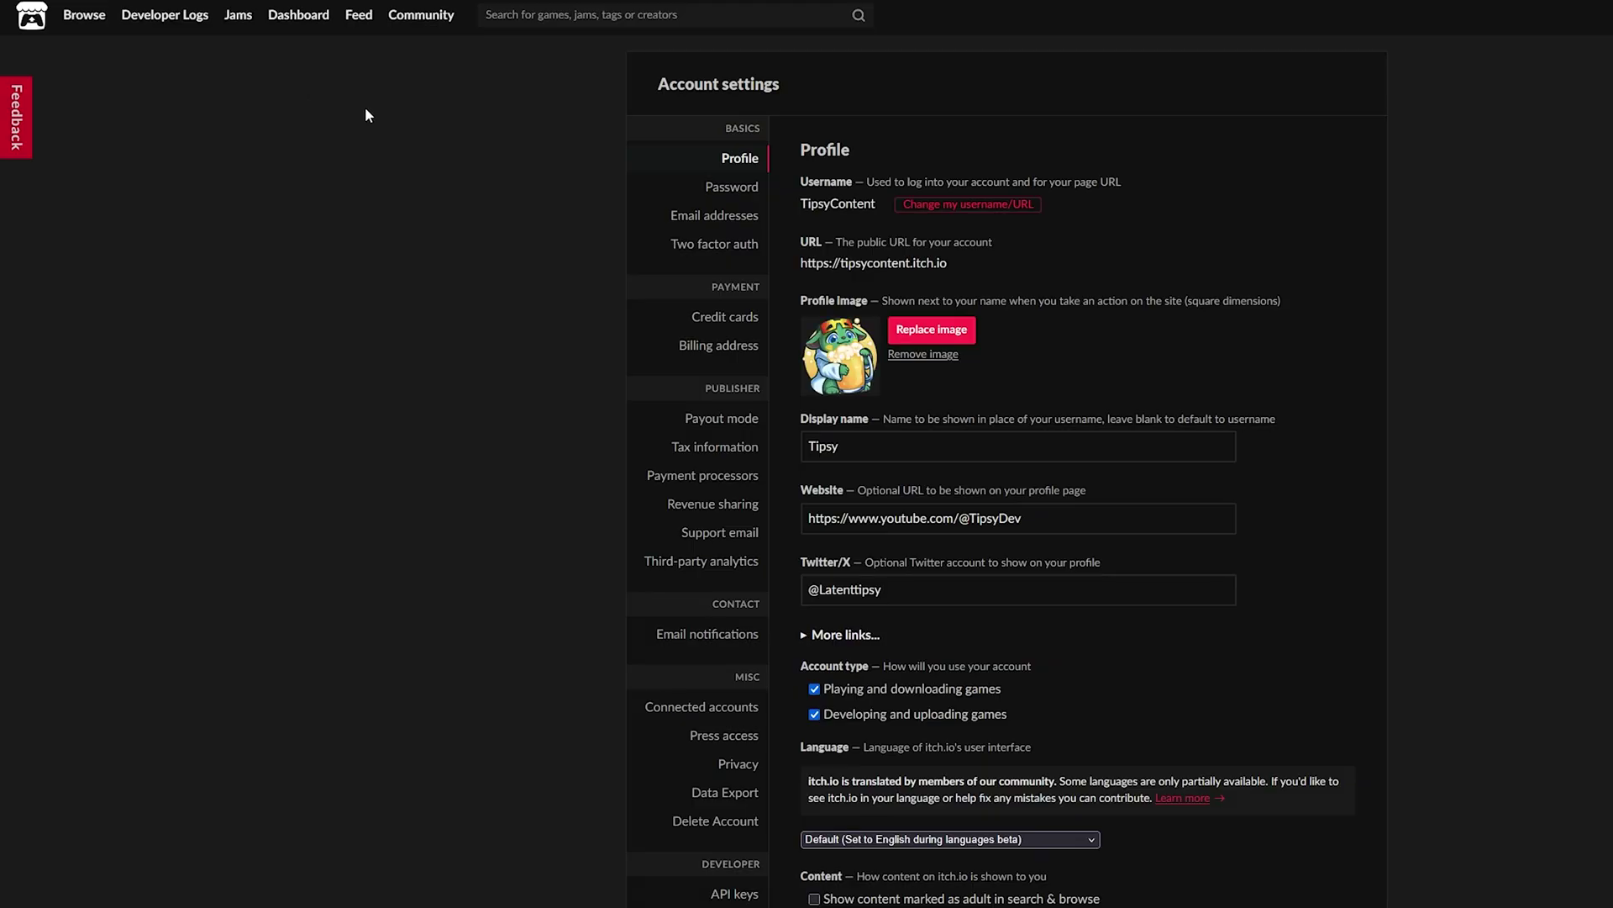
{"action": "scroll", "coordinate": [1008, 453], "scroll_direction": "down", "scroll_amount": 4}
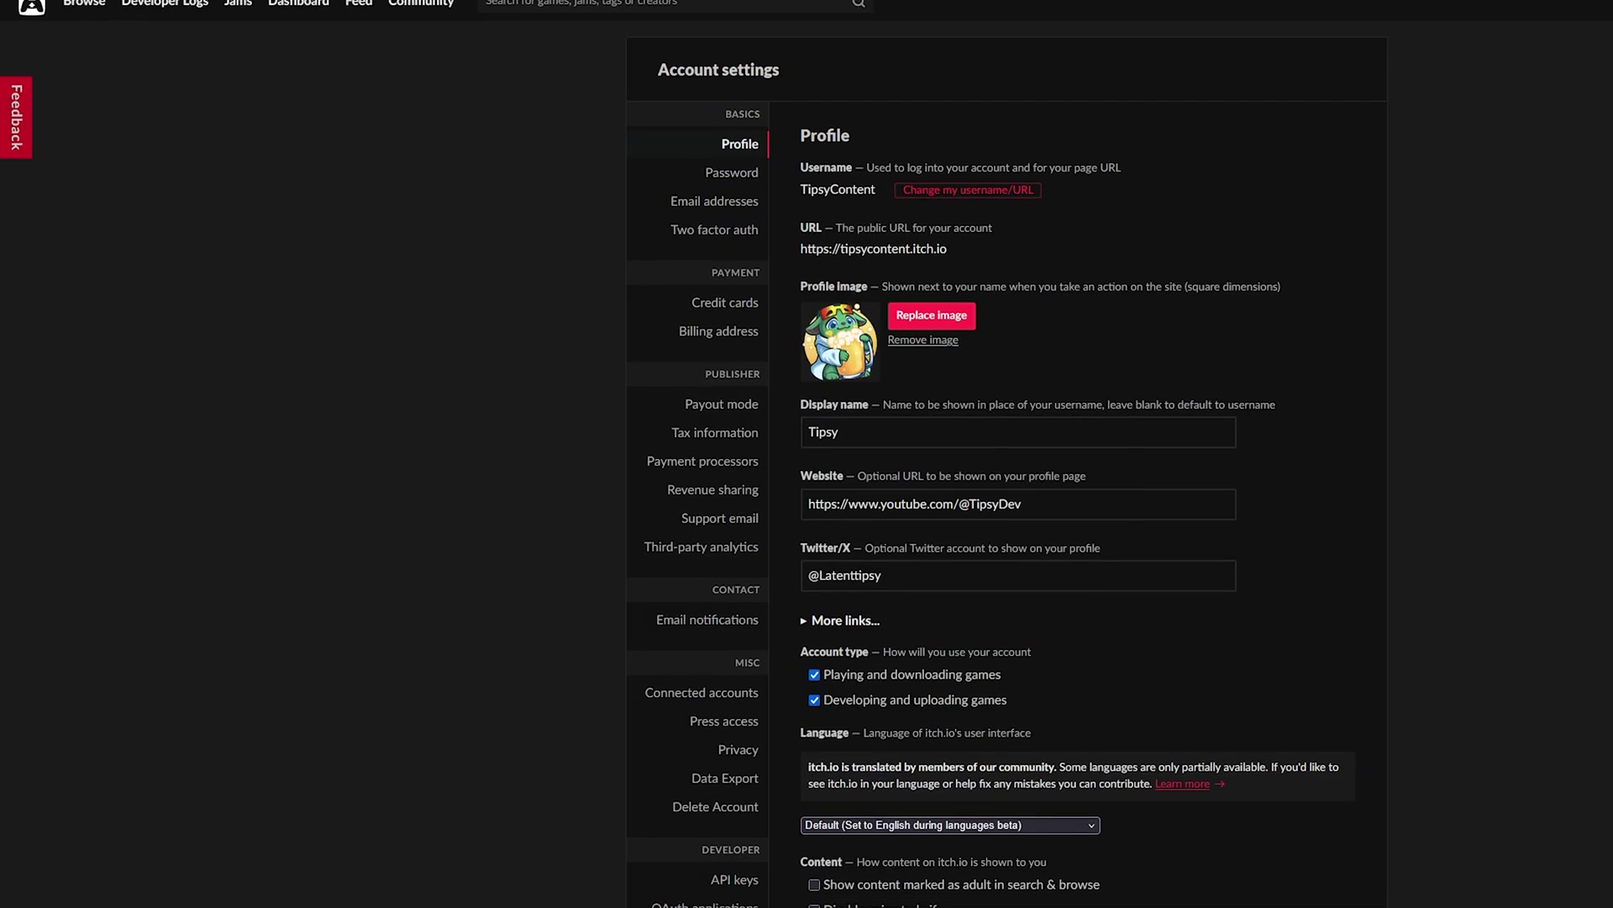
{"action": "scroll", "coordinate": [1075, 454], "scroll_direction": "down", "scroll_amount": 3}
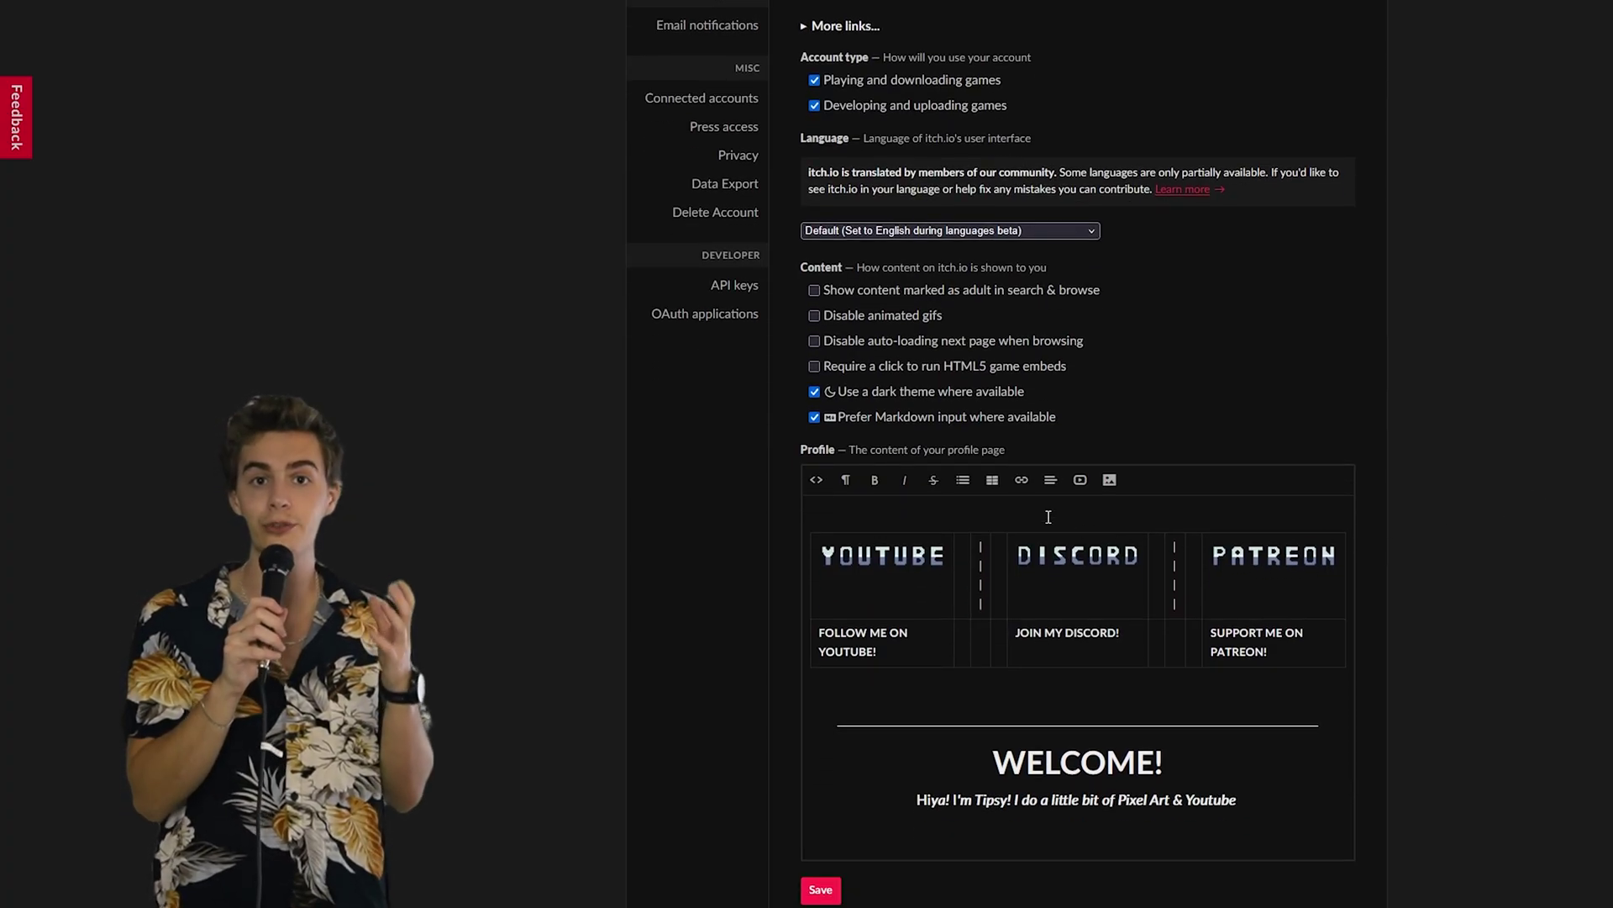
{"action": "left_click", "coordinate": [1262, 840]}
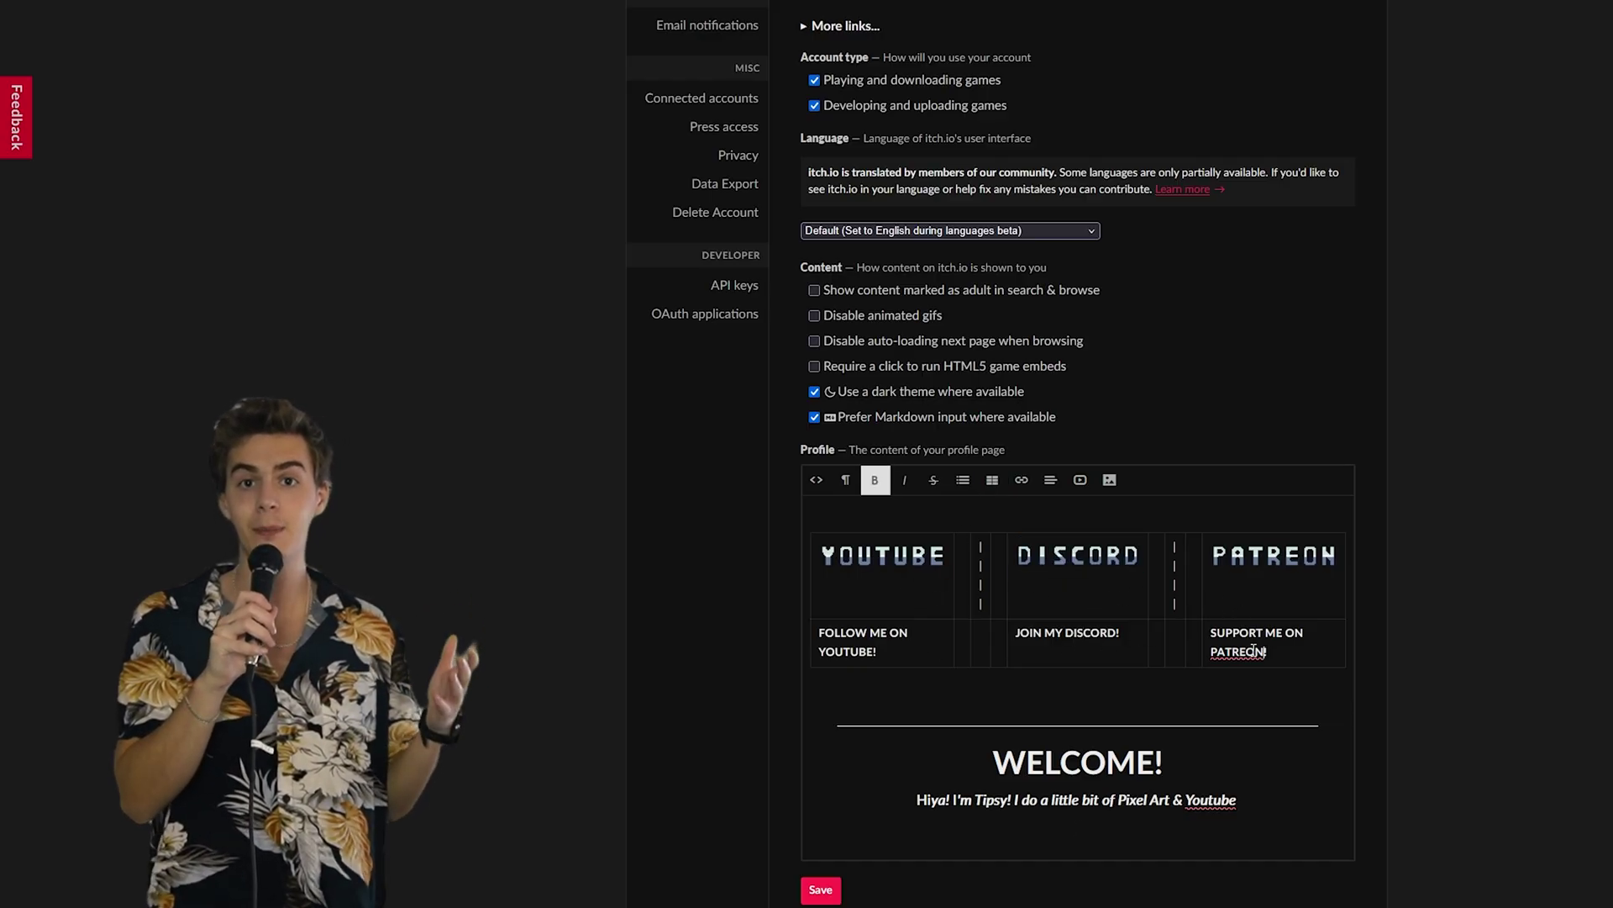
Check the links behind the YouTube, Discord and Patreon banner images, cancelling each dialog.
{"action": "left_click", "coordinate": [881, 555]}
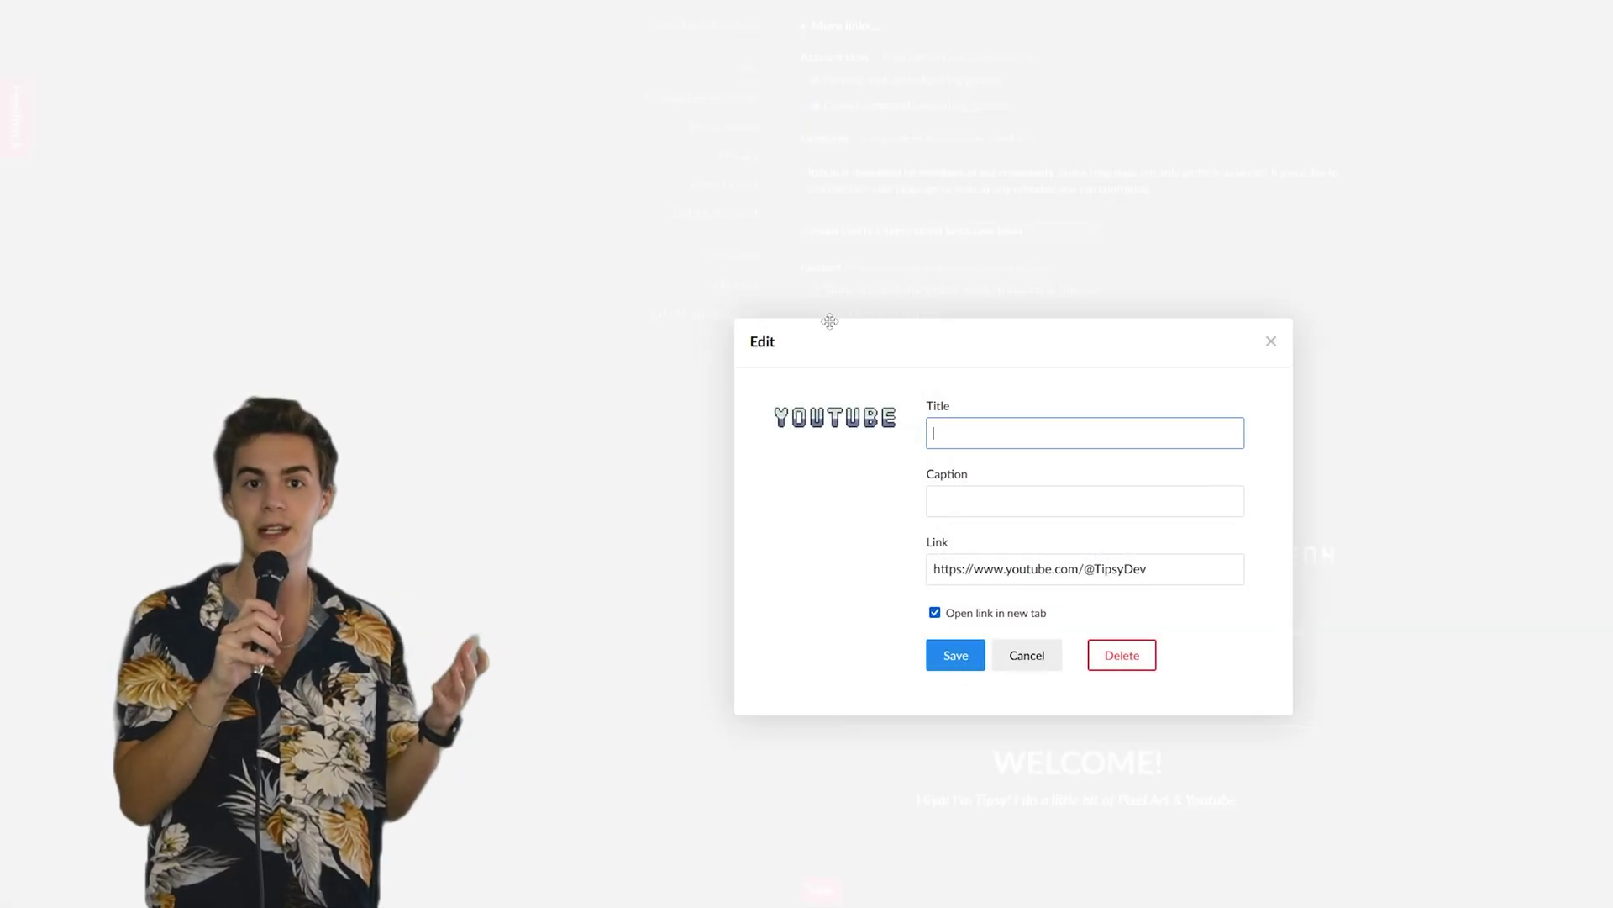
{"action": "left_click", "coordinate": [1011, 663]}
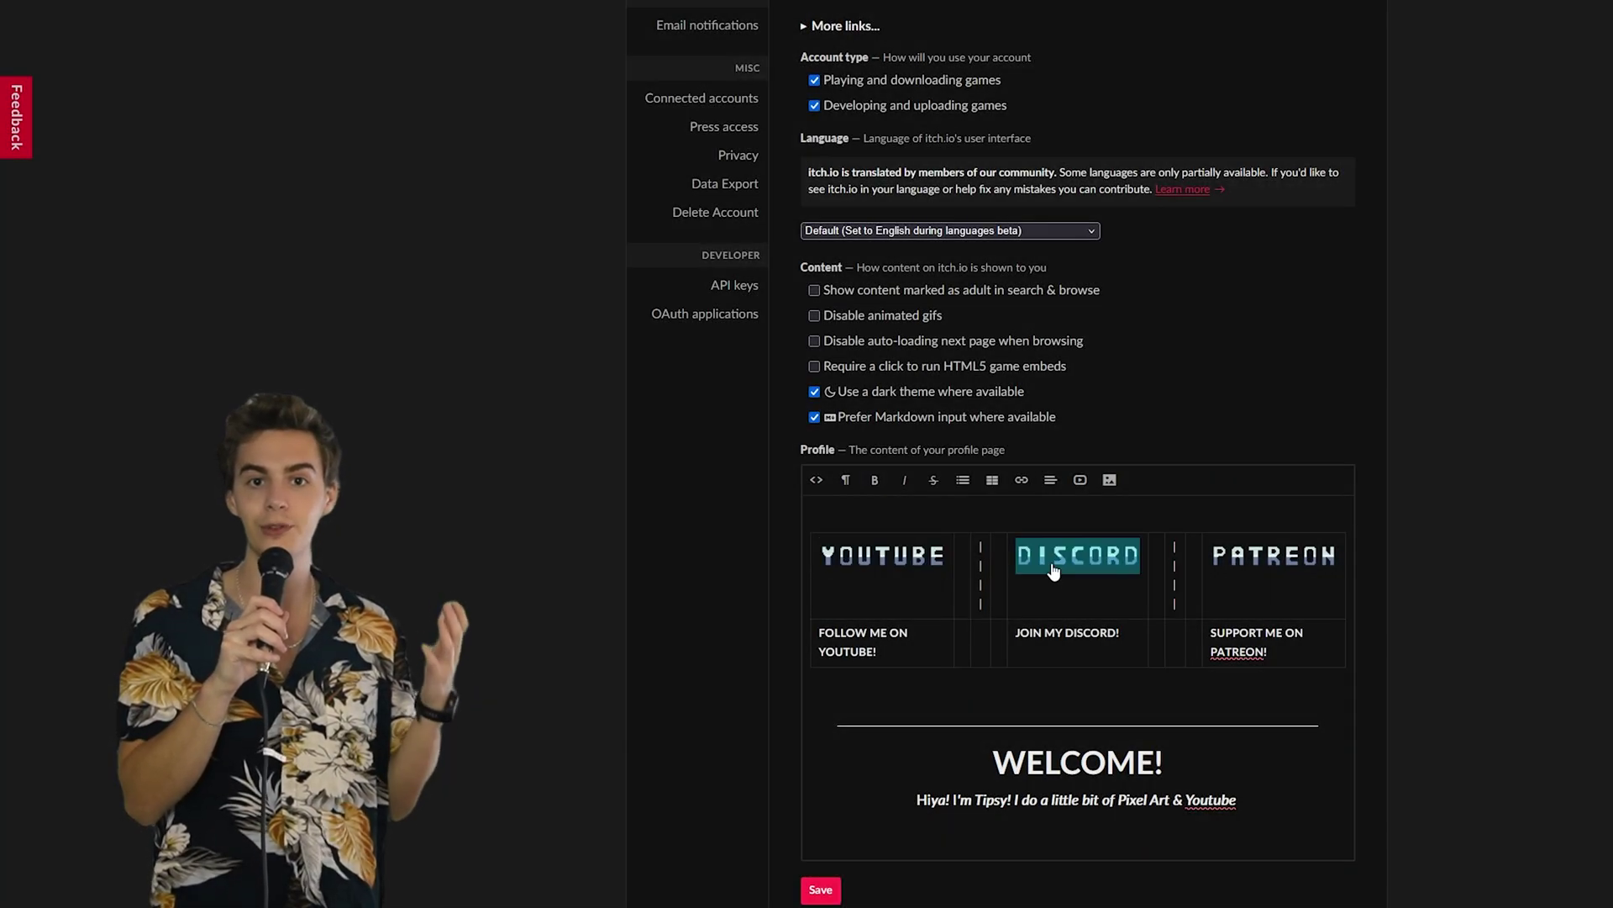
{"action": "left_click", "coordinate": [1054, 570]}
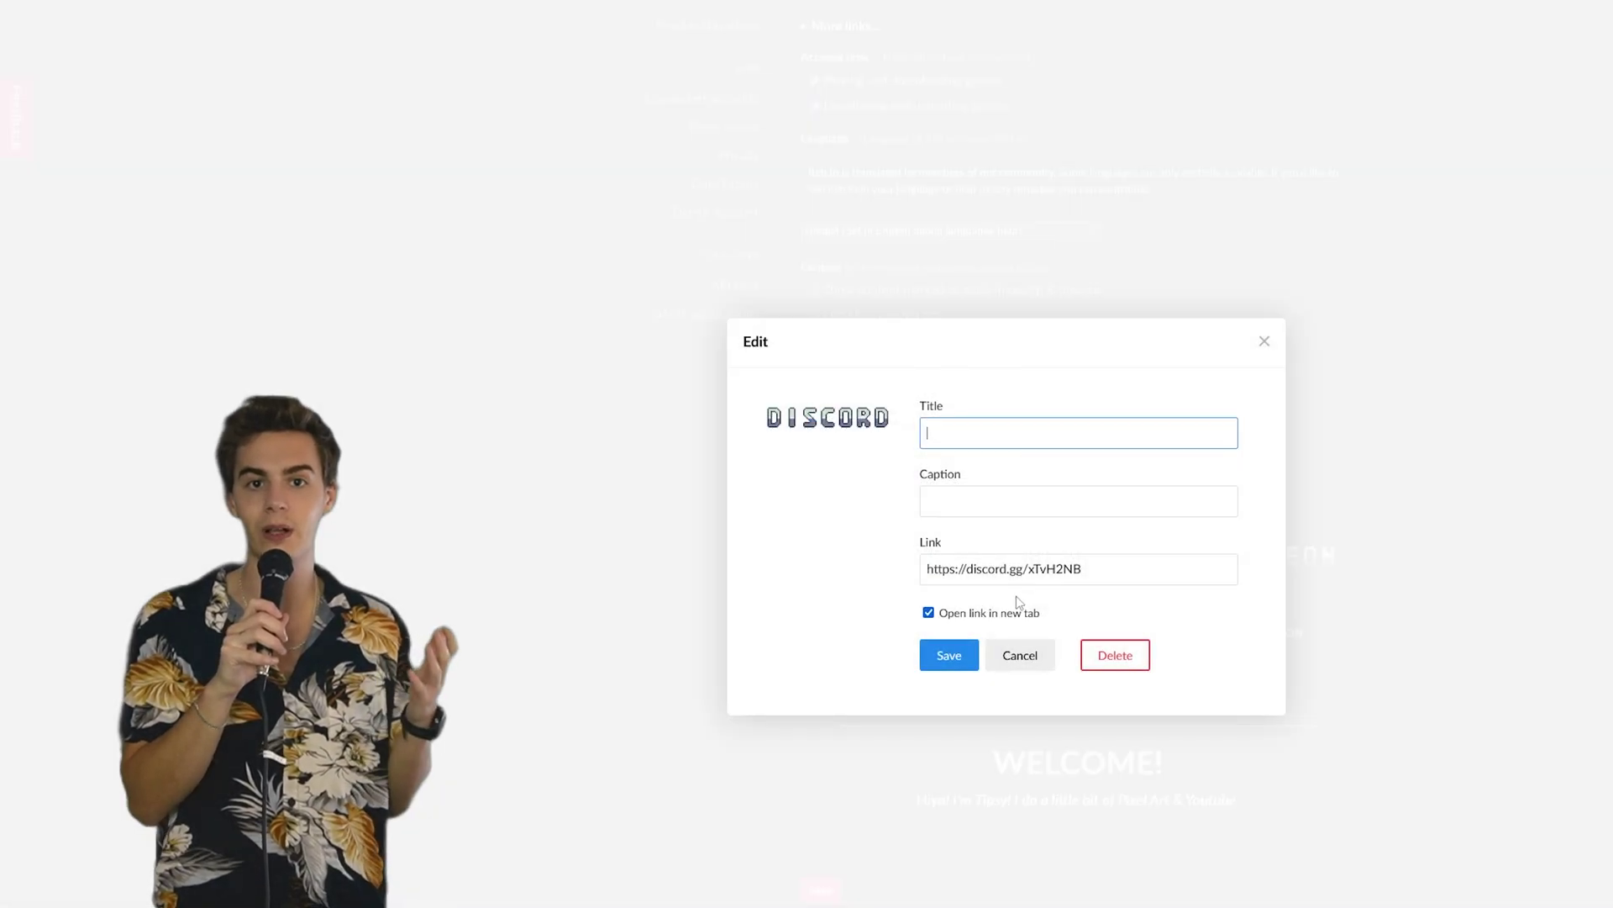
{"action": "left_click", "coordinate": [1020, 663]}
{"action": "left_click", "coordinate": [1365, 560]}
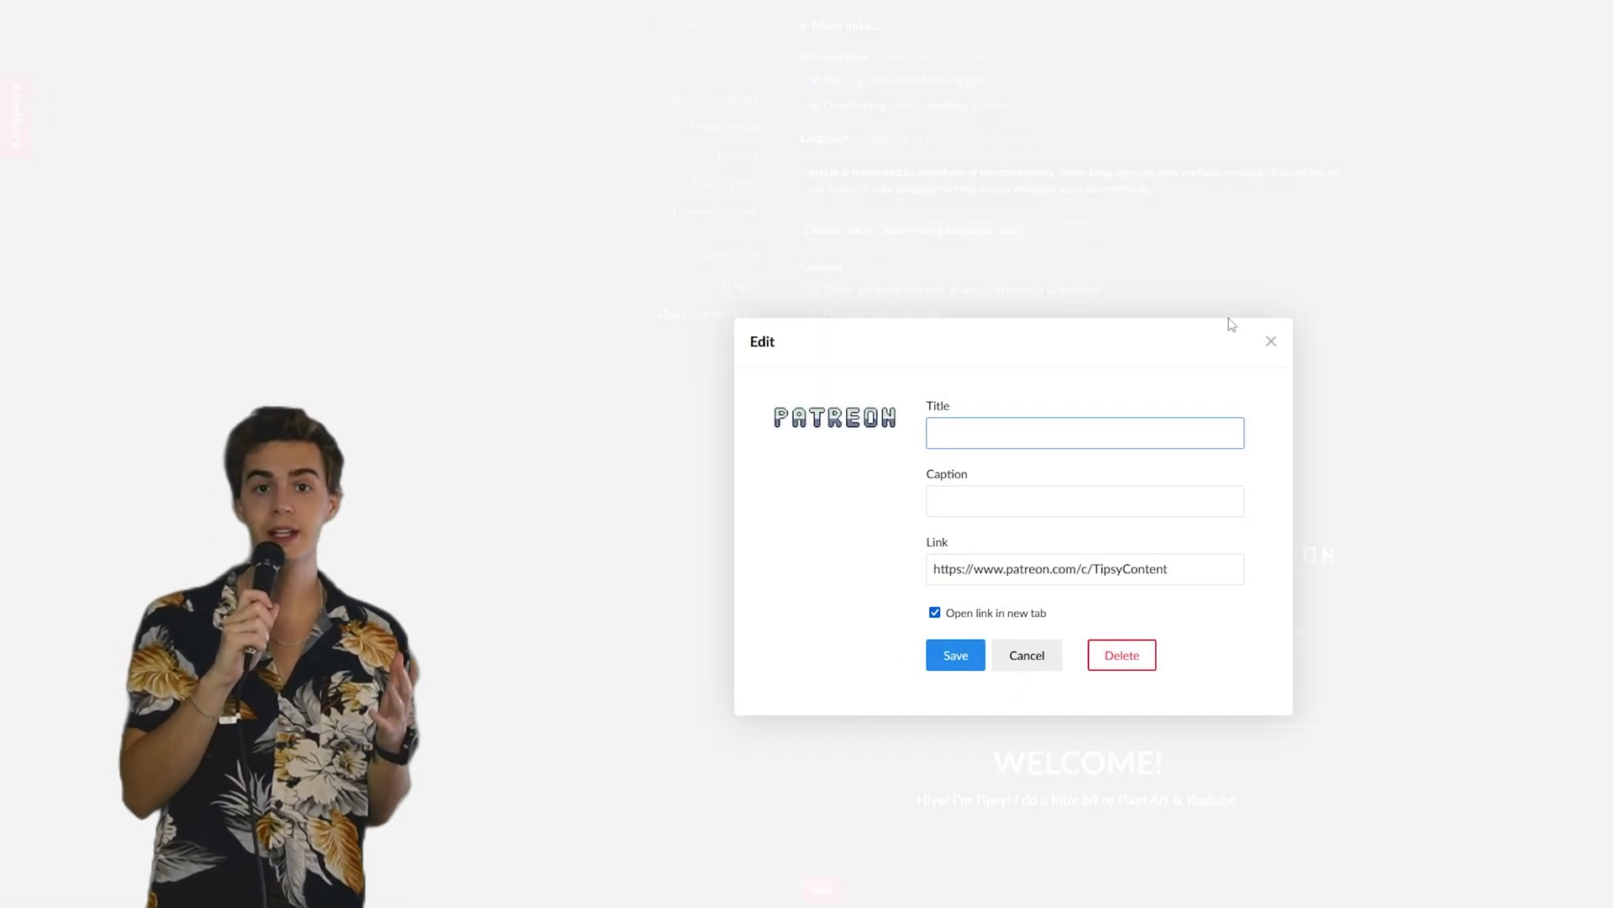
{"action": "left_click", "coordinate": [1007, 664]}
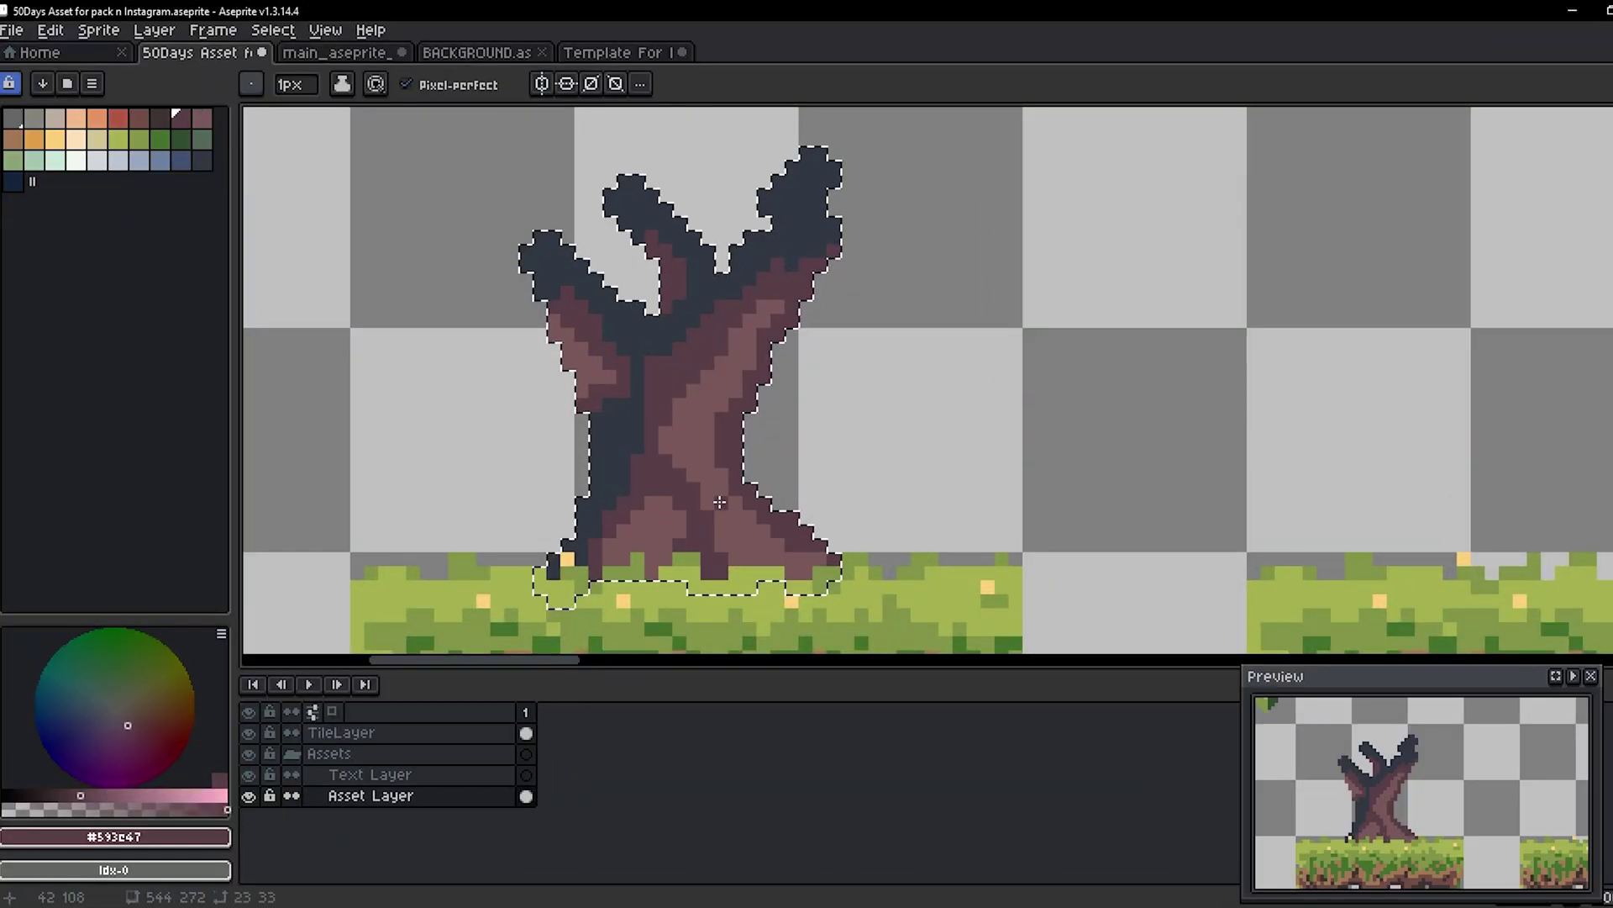
Paint a green canopy over the first tree trunk with lighter green highlights.
{"action": "scroll", "coordinate": [757, 378], "scroll_direction": "up", "scroll_amount": 2}
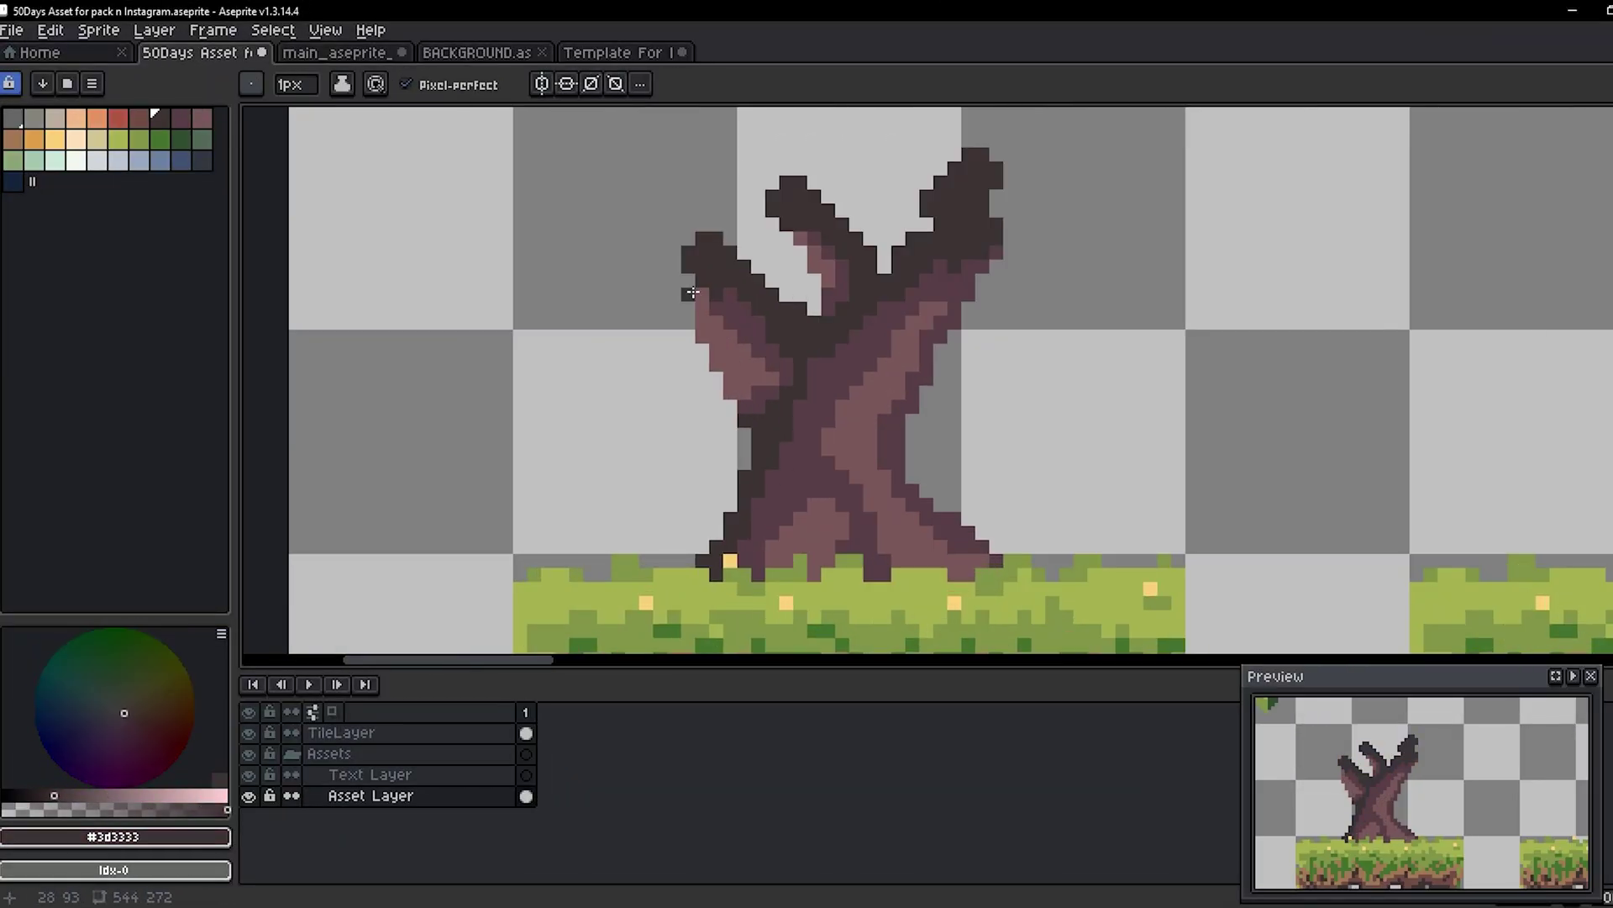
{"action": "left_click", "coordinate": [343, 85]}
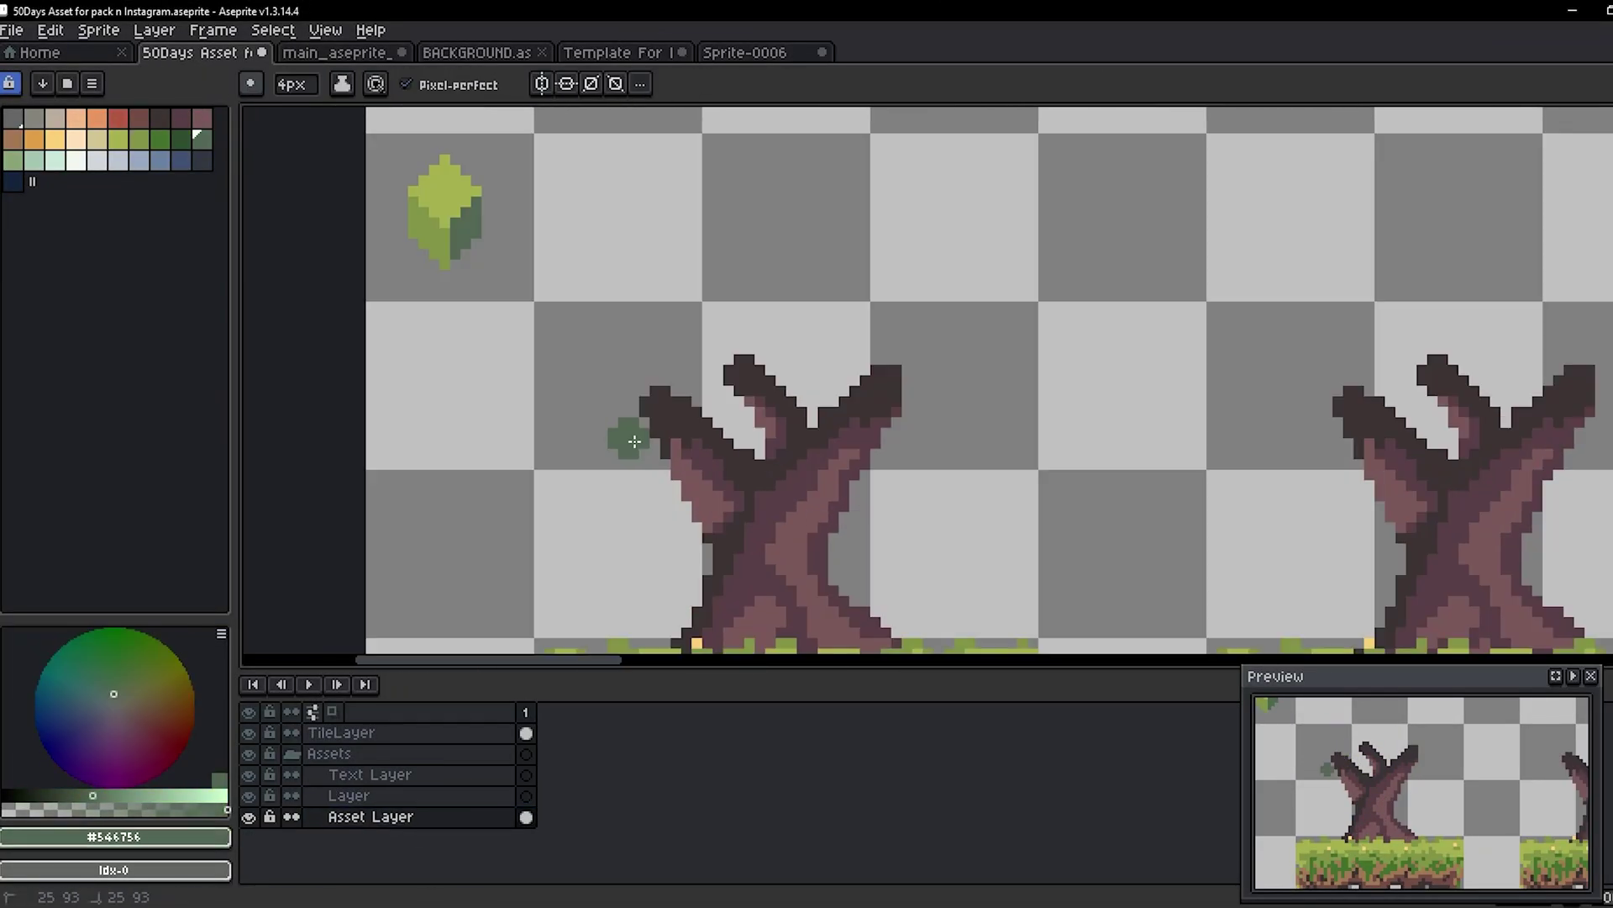
{"action": "left_click_drag", "start_coordinate": [627, 436], "coordinate": [666, 588]}
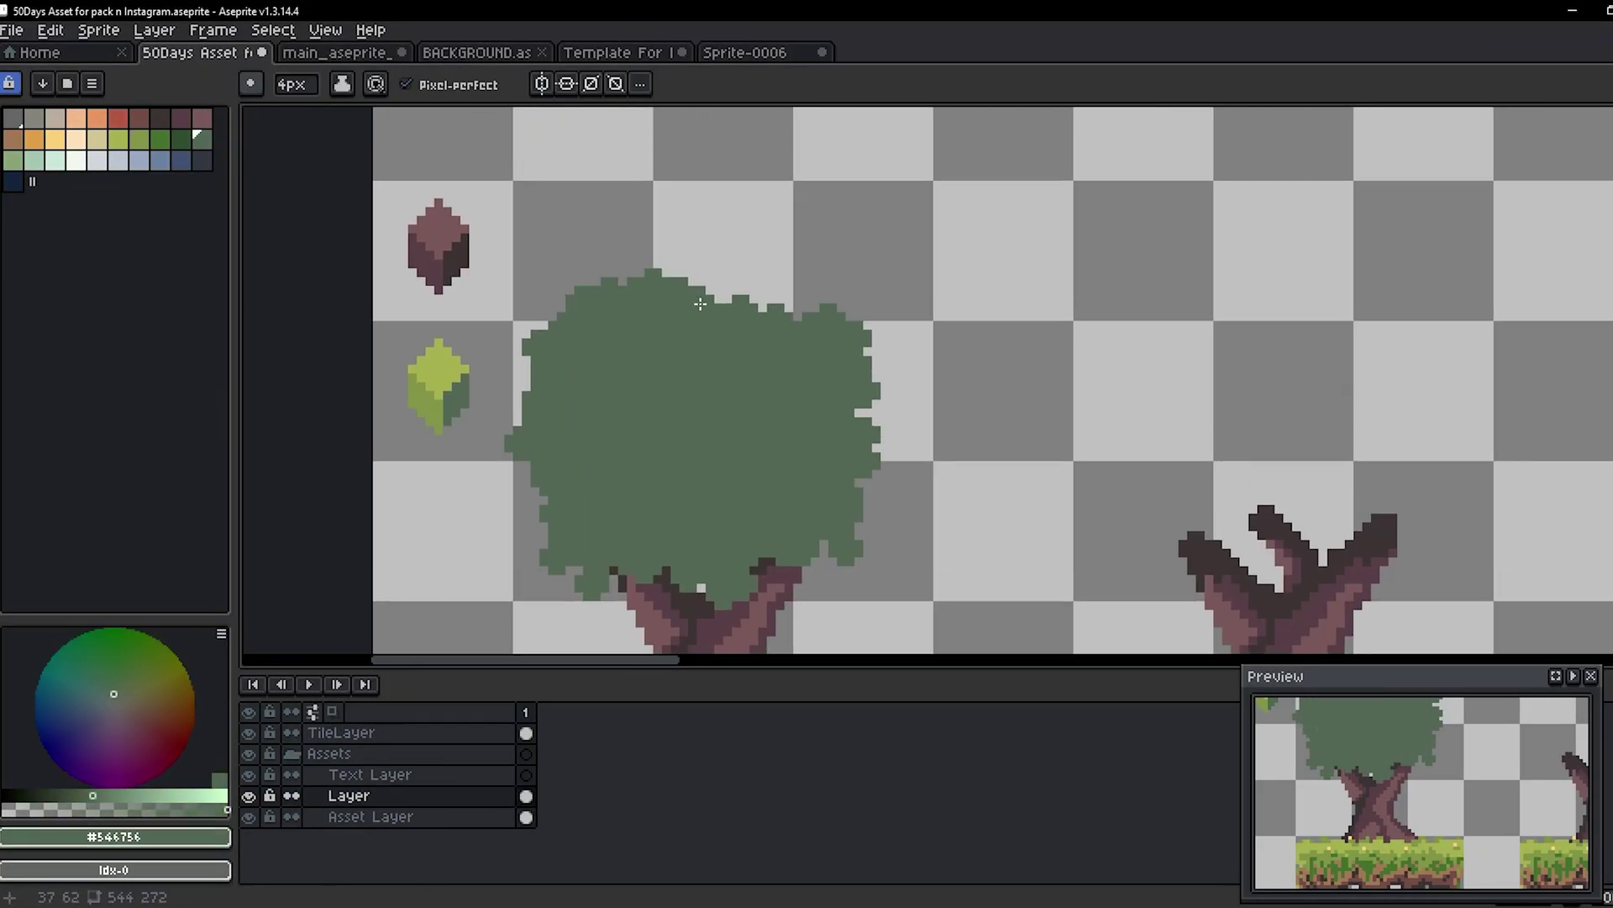
{"action": "scroll", "coordinate": [884, 321], "scroll_direction": "up", "scroll_amount": 2}
{"action": "left_click_drag", "start_coordinate": [824, 362], "coordinate": [991, 471]}
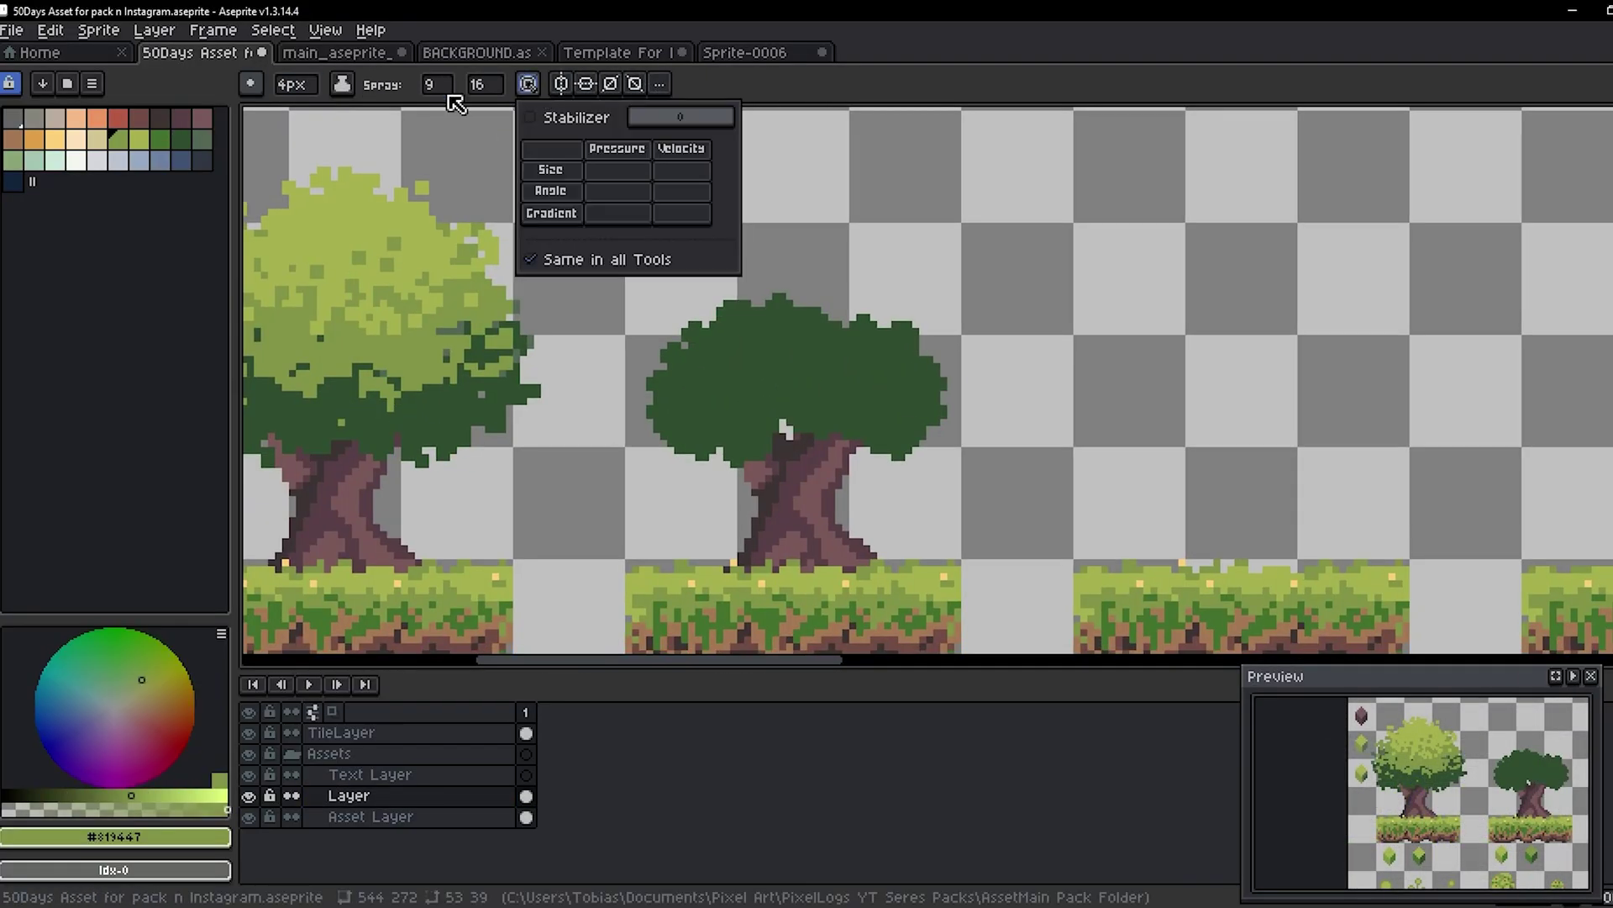
Paint and refine a canopy on another bare trunk, sampling lighter and darker greens.
{"action": "left_click_drag", "start_coordinate": [756, 336], "coordinate": [925, 403]}
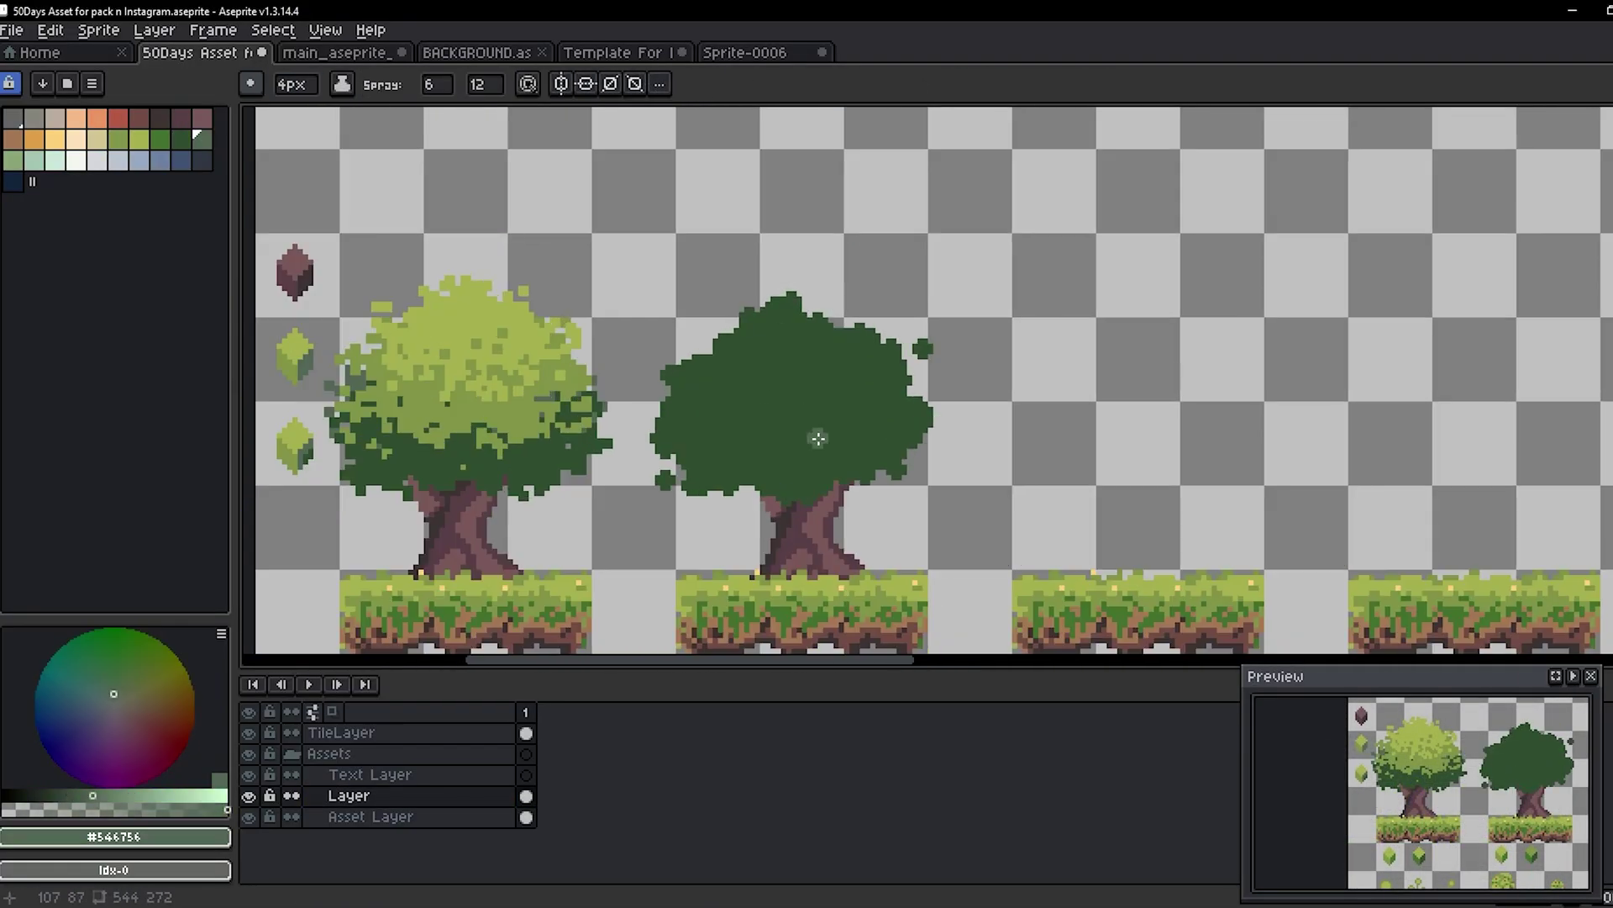
{"action": "left_click_drag", "start_coordinate": [813, 436], "coordinate": [790, 370]}
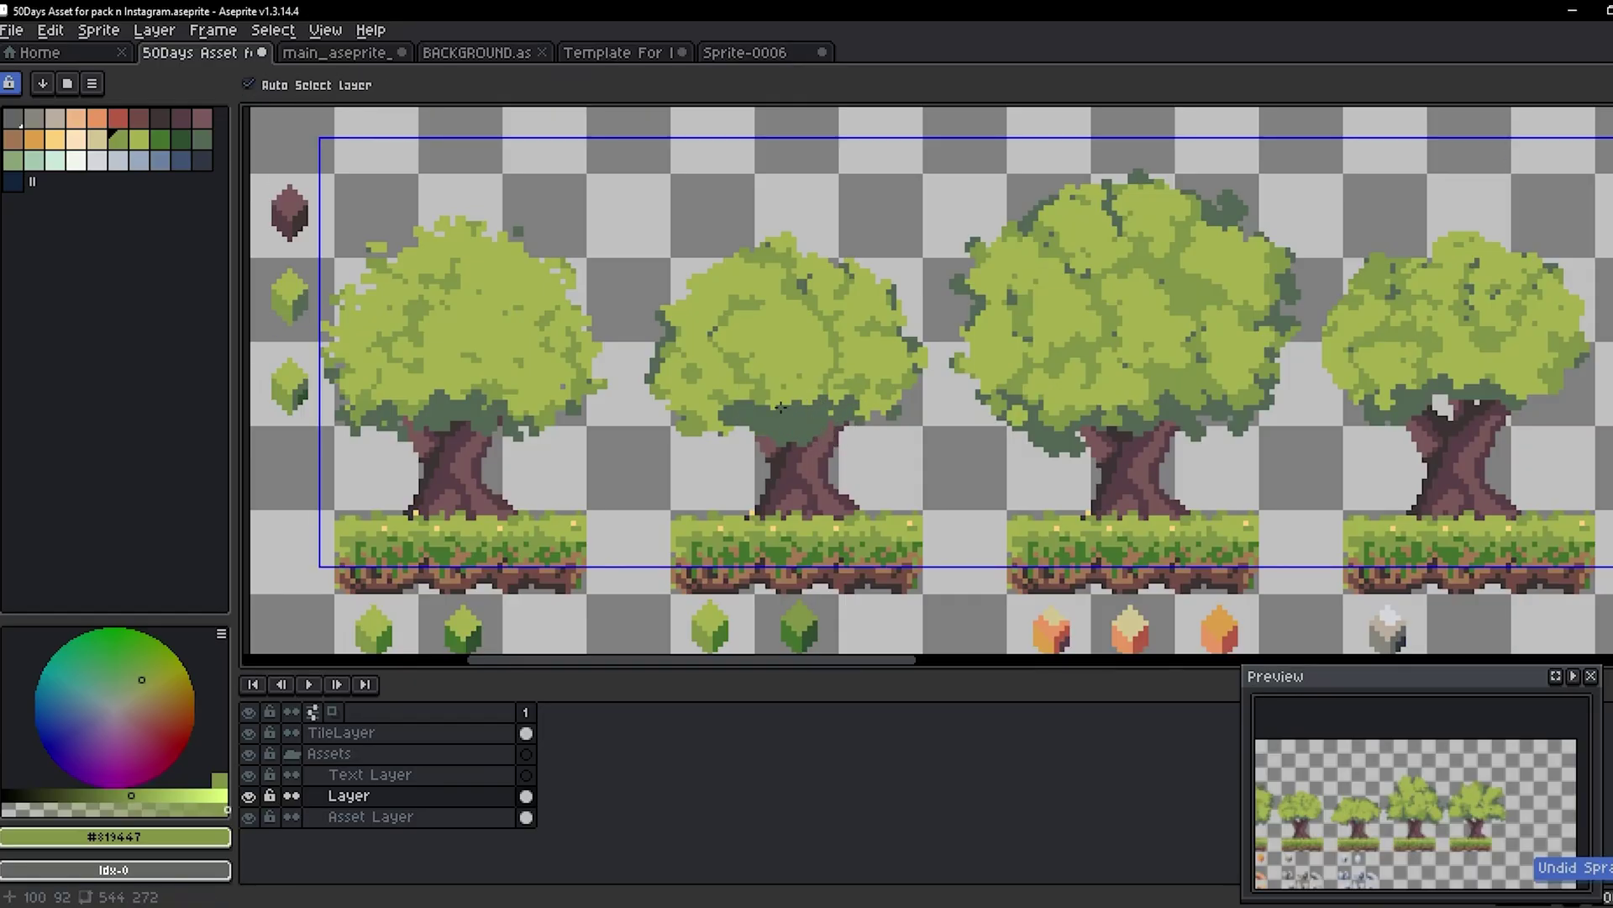
{"action": "key", "text": "shift+s"}
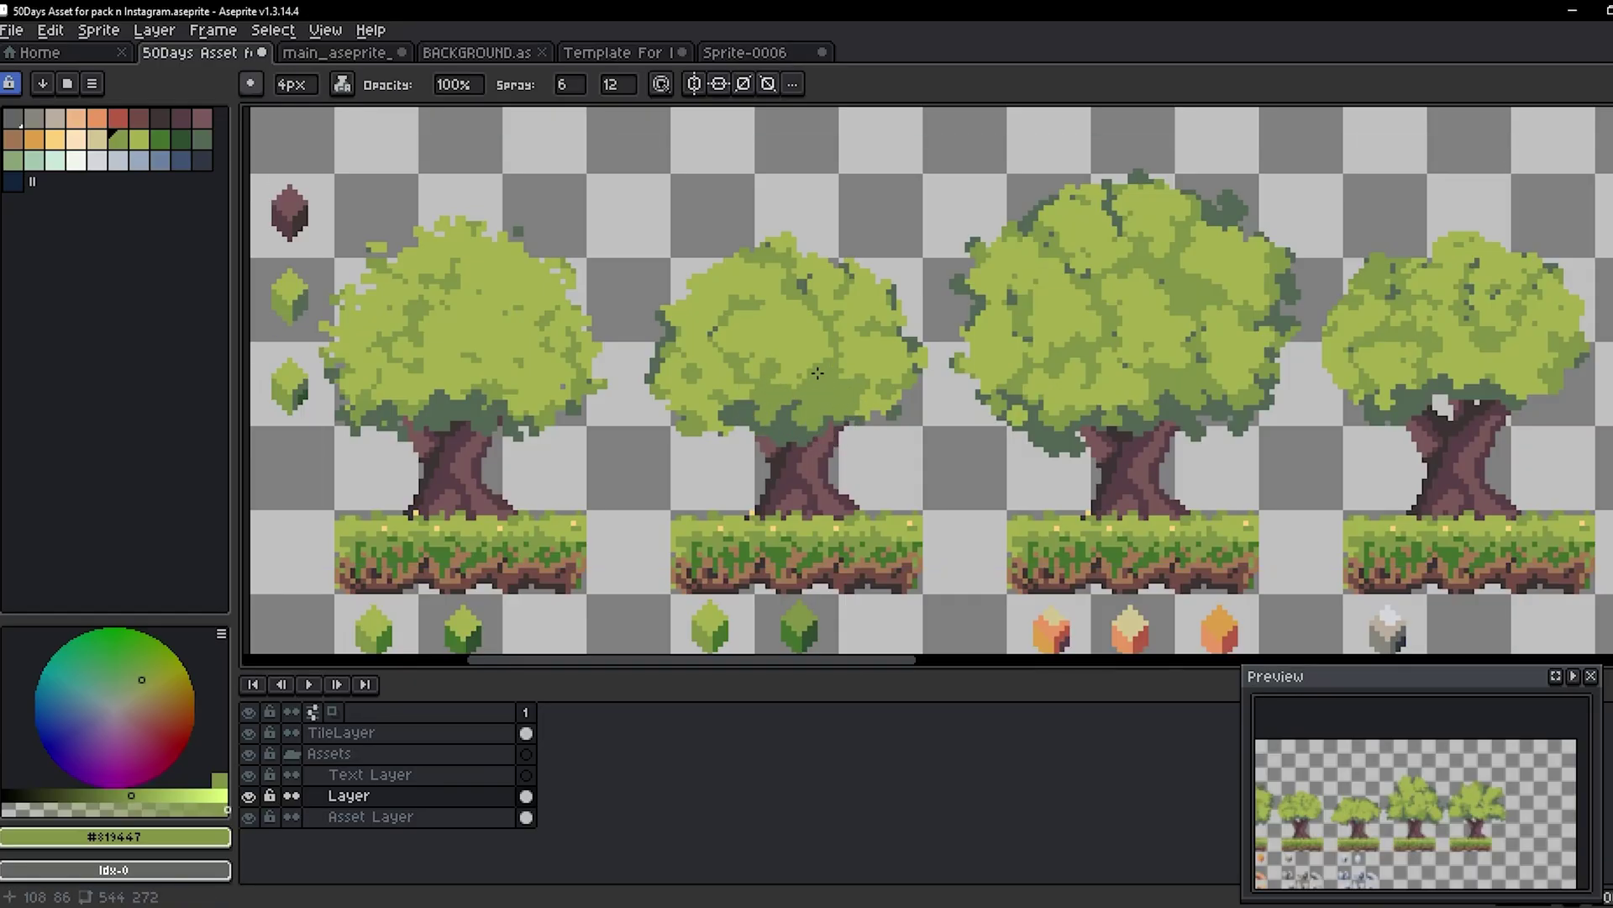
{"action": "left_click", "coordinate": [836, 394], "text": "alt"}
{"action": "scroll", "coordinate": [723, 422], "scroll_direction": "left", "scroll_amount": 5}
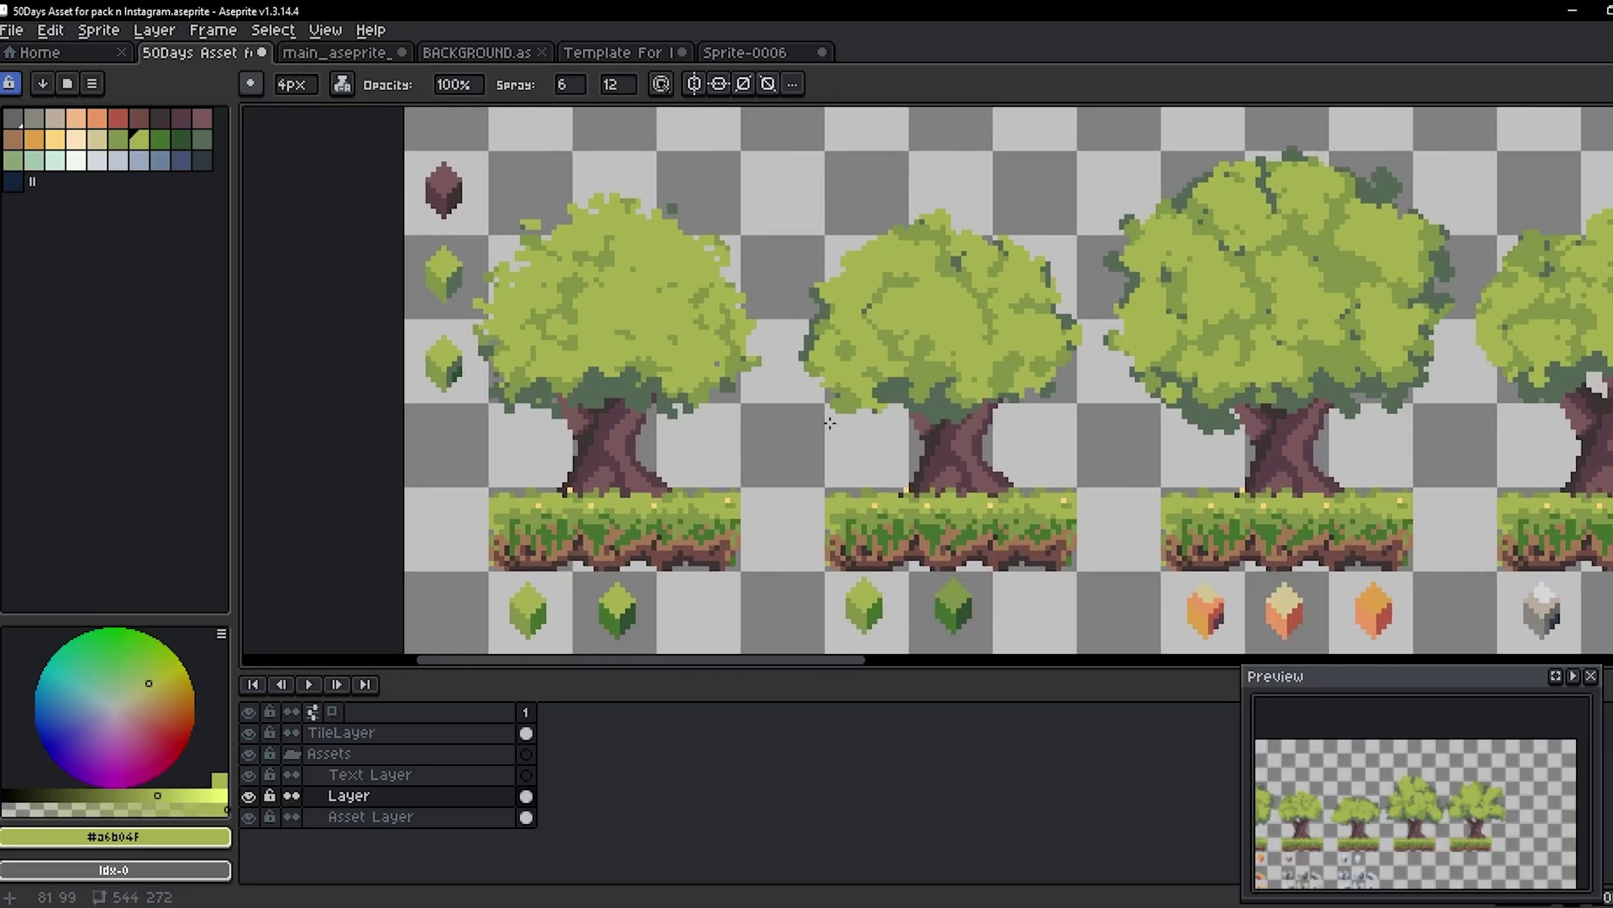
{"action": "left_click", "coordinate": [658, 364], "text": "alt"}
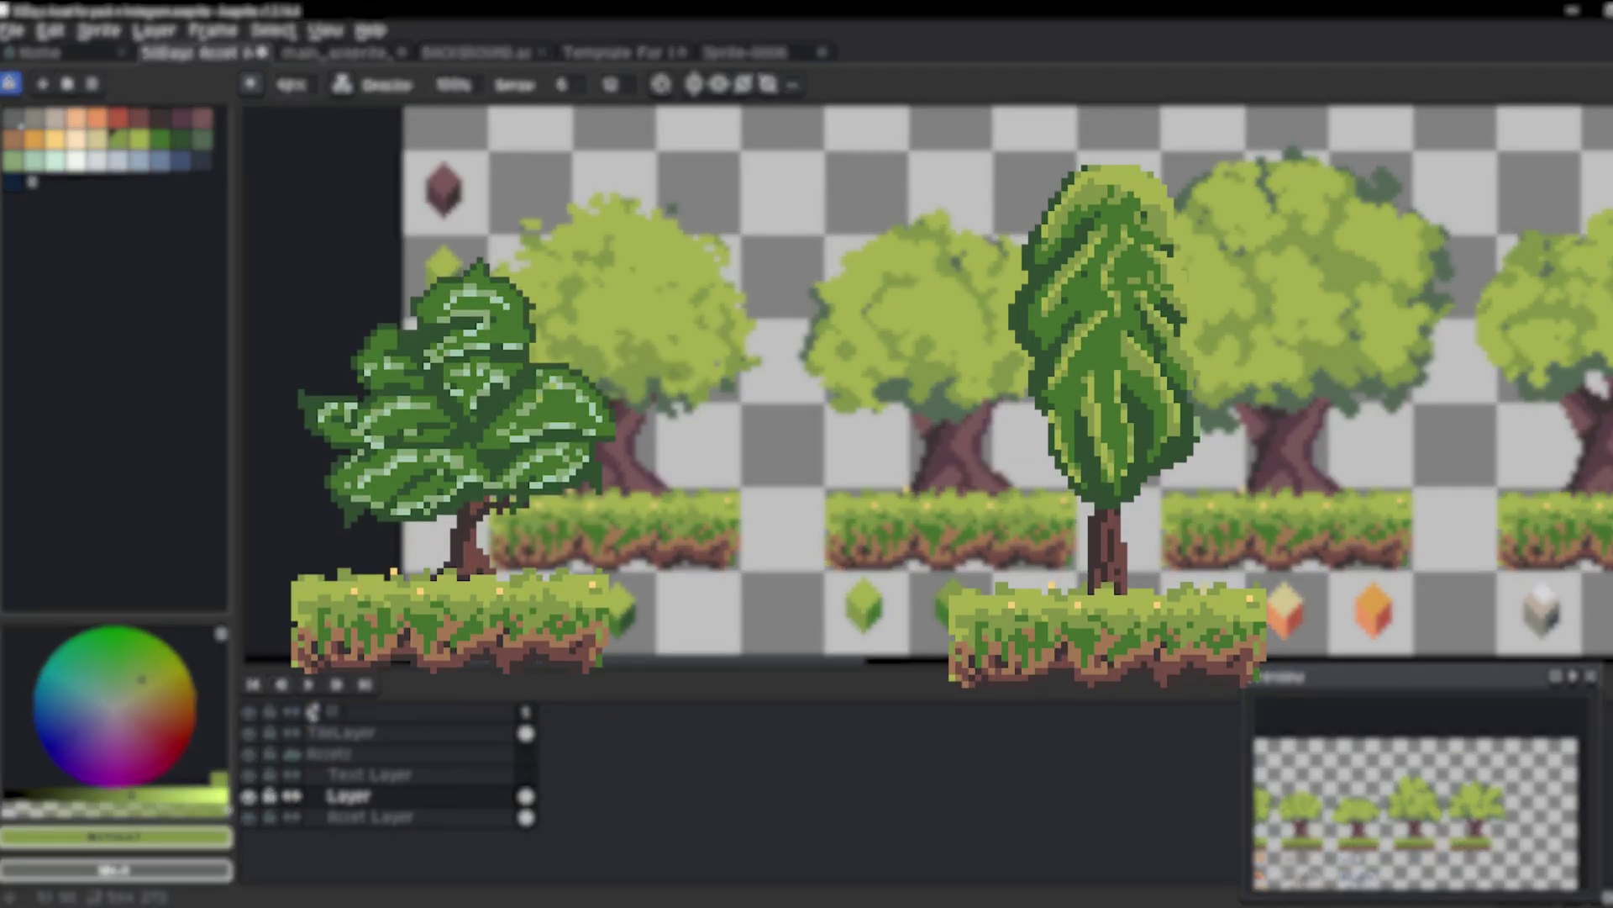
Move the large bush sprite onto the bare tree trunk at the right.
{"action": "left_click", "coordinate": [643, 329], "text": "alt"}
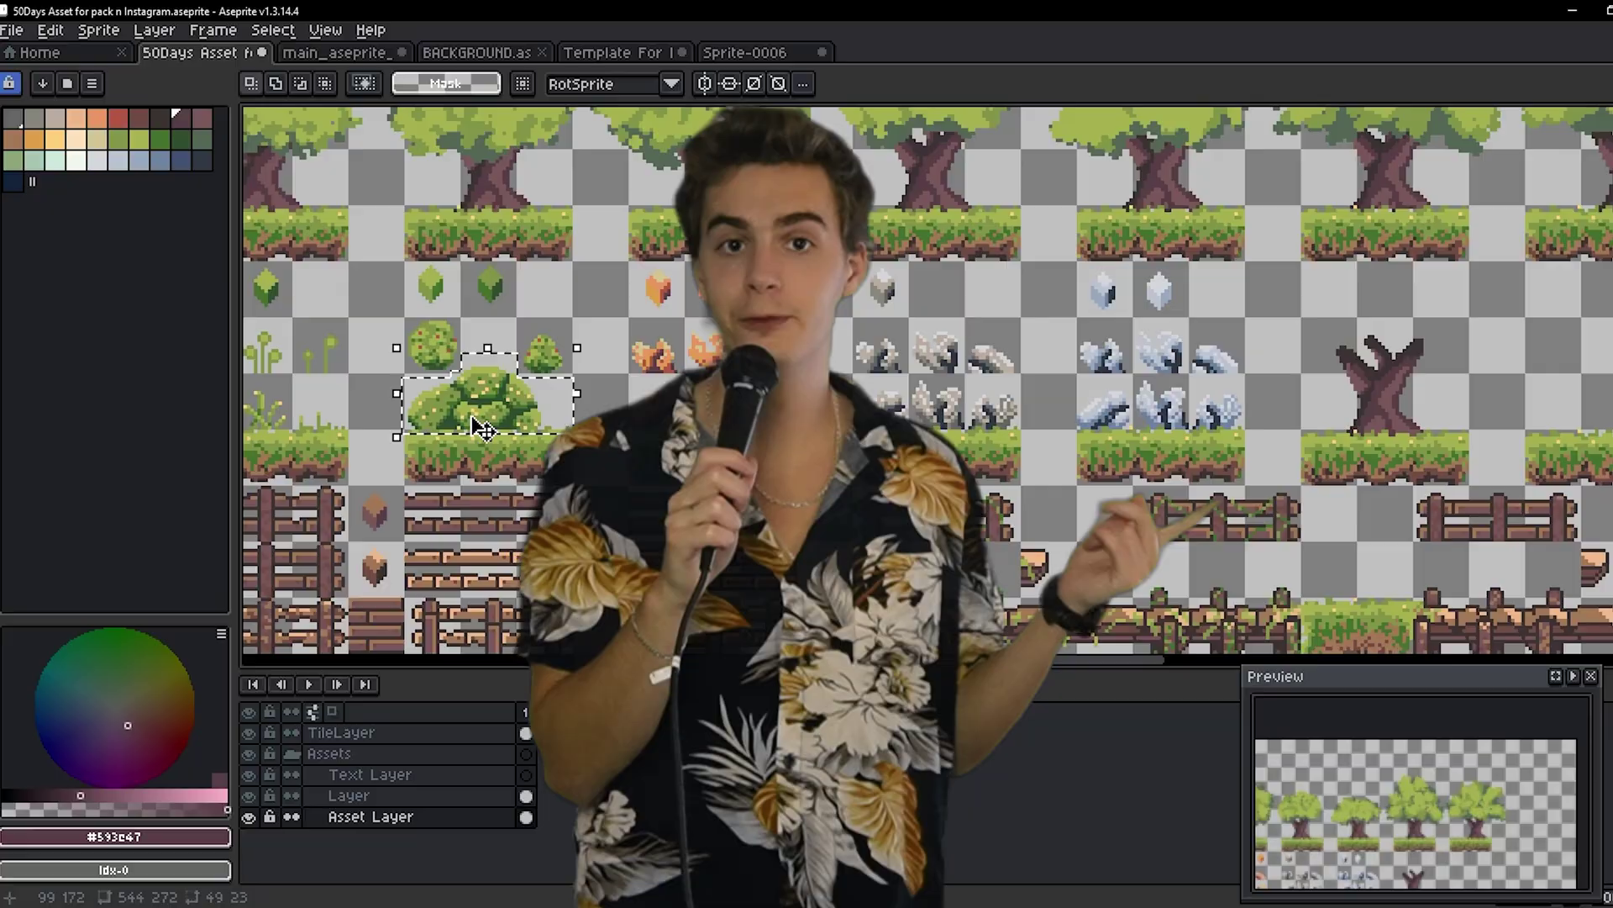
{"action": "left_click_drag", "start_coordinate": [472, 418], "coordinate": [1385, 363]}
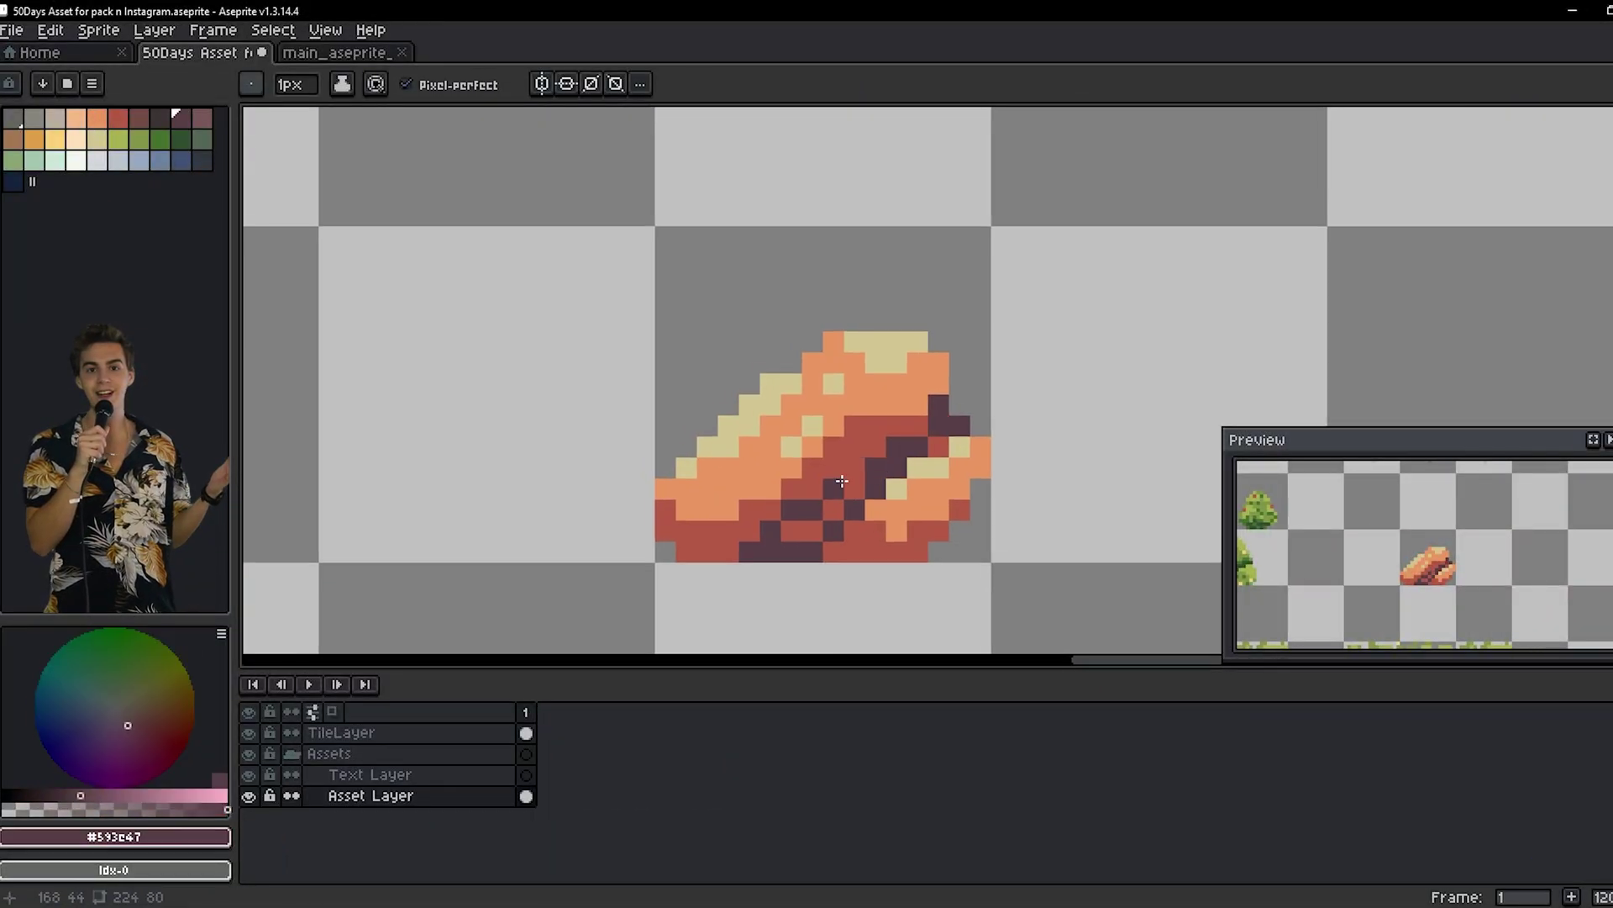
Export all visible prop layers as individual PNG files.
{"action": "scroll", "coordinate": [842, 480], "scroll_direction": "down", "scroll_amount": 1}
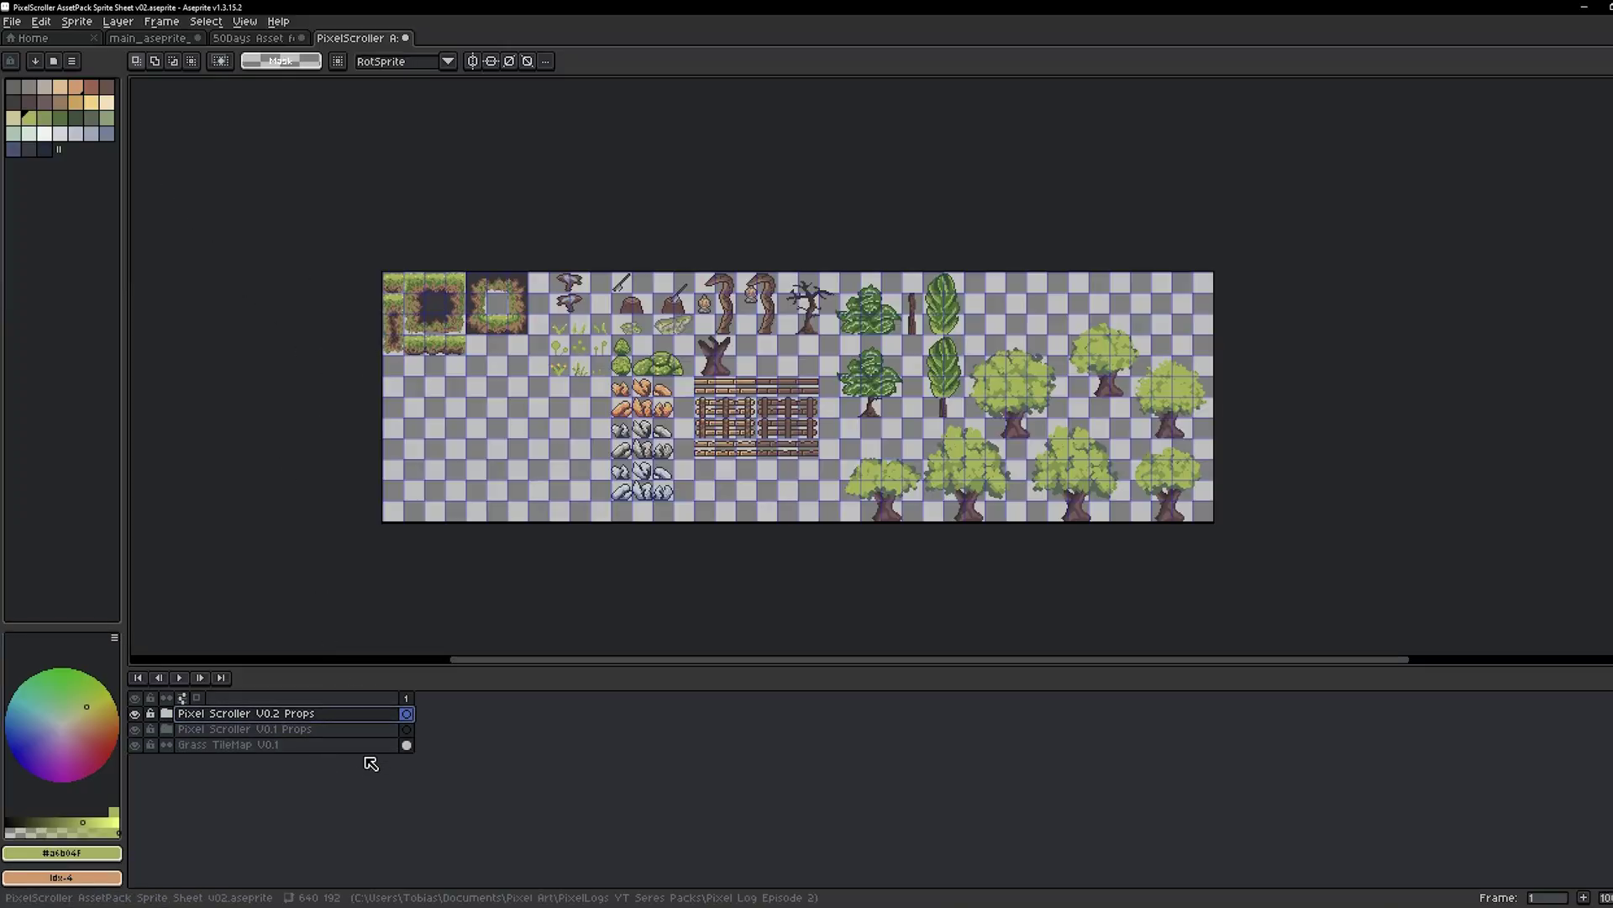
{"action": "left_click", "coordinate": [623, 428]}
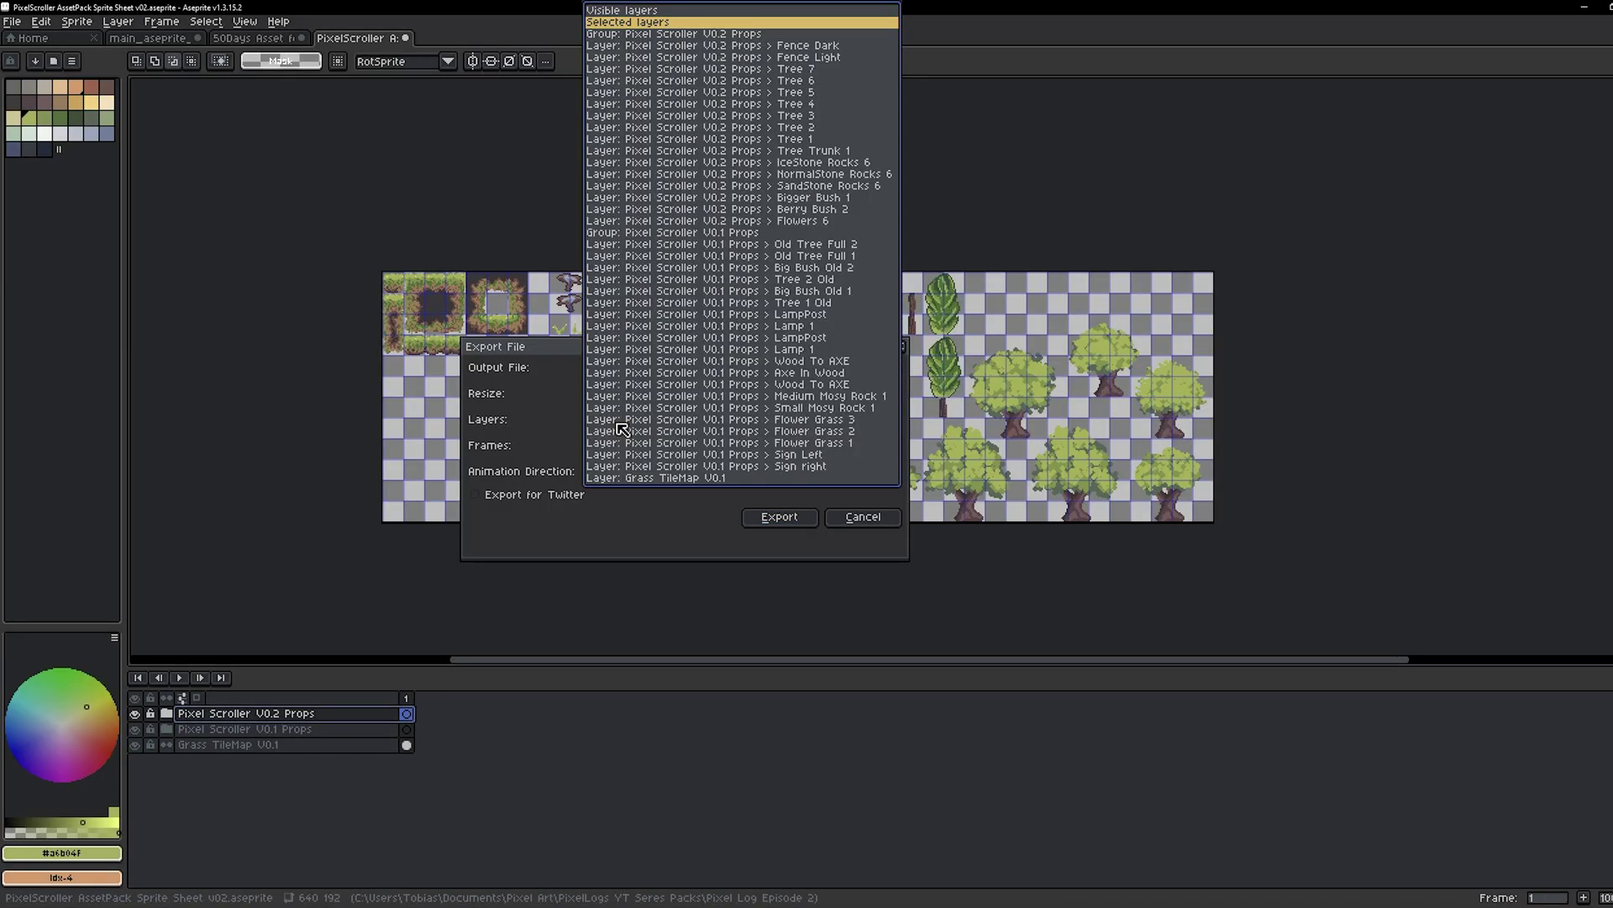
{"action": "left_click", "coordinate": [641, 12]}
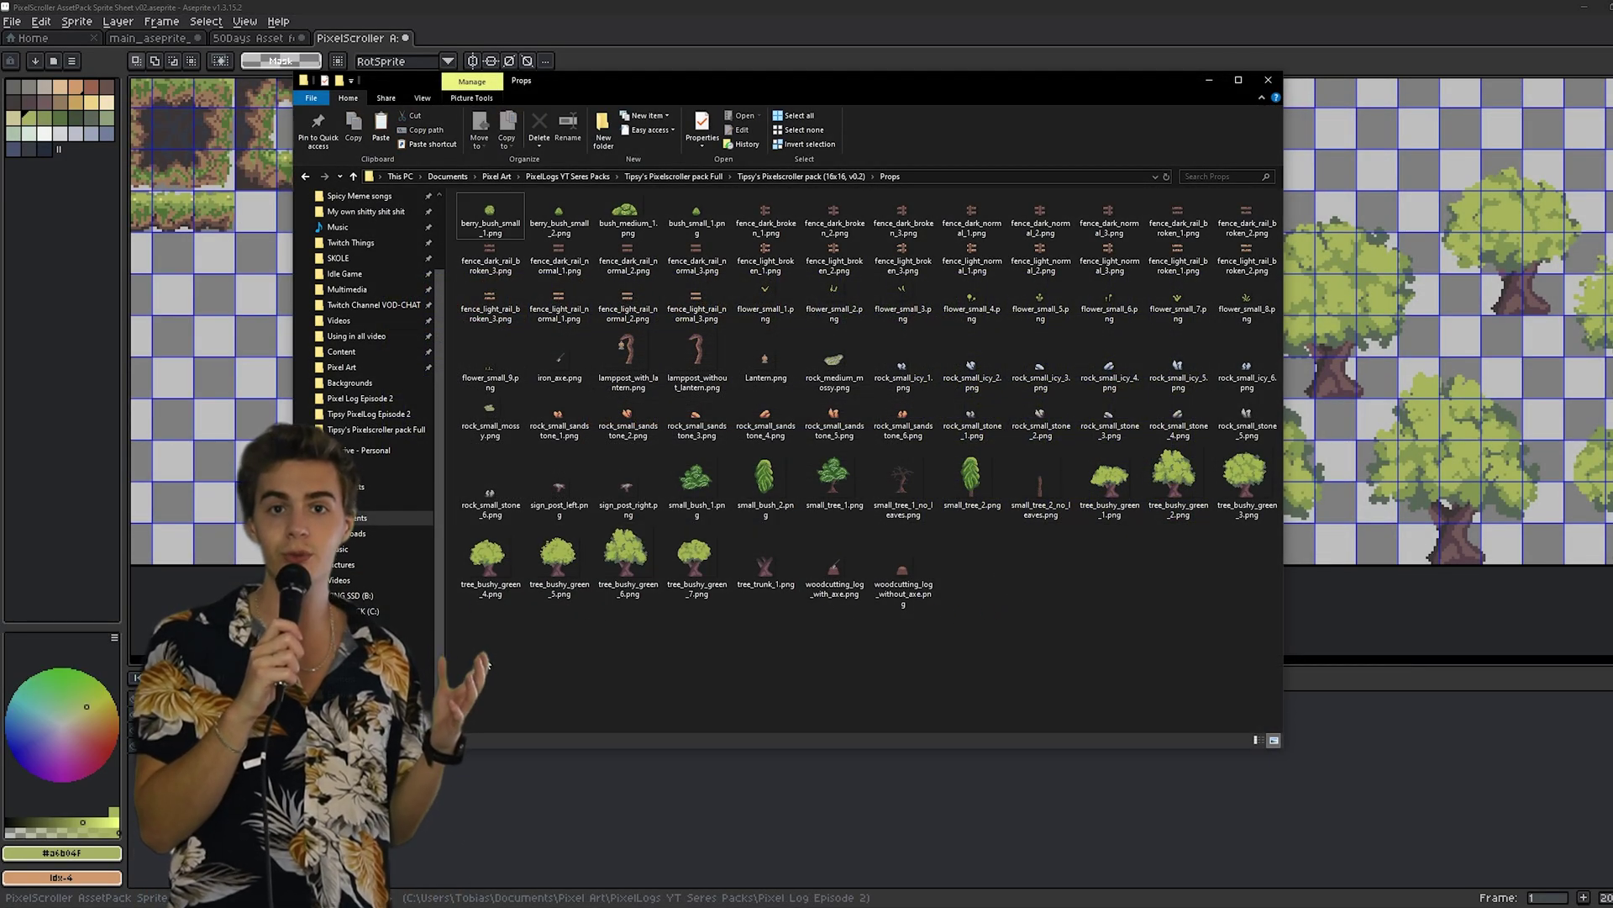
{"action": "left_click_drag", "start_coordinate": [553, 583], "coordinate": [1244, 193]}
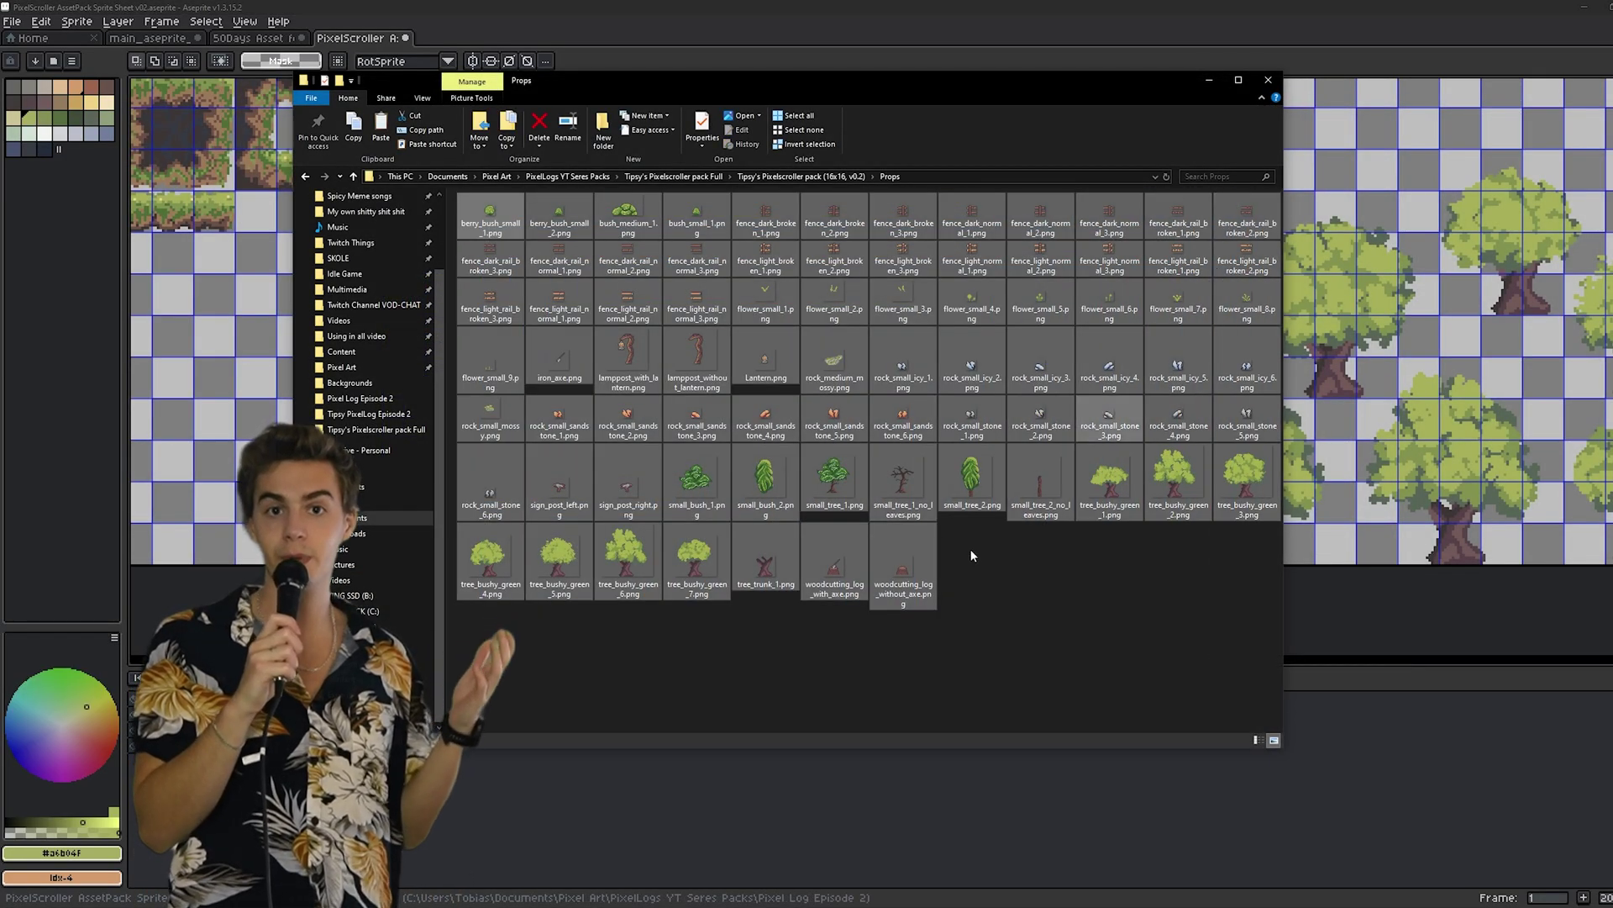
{"action": "left_click", "coordinate": [587, 683]}
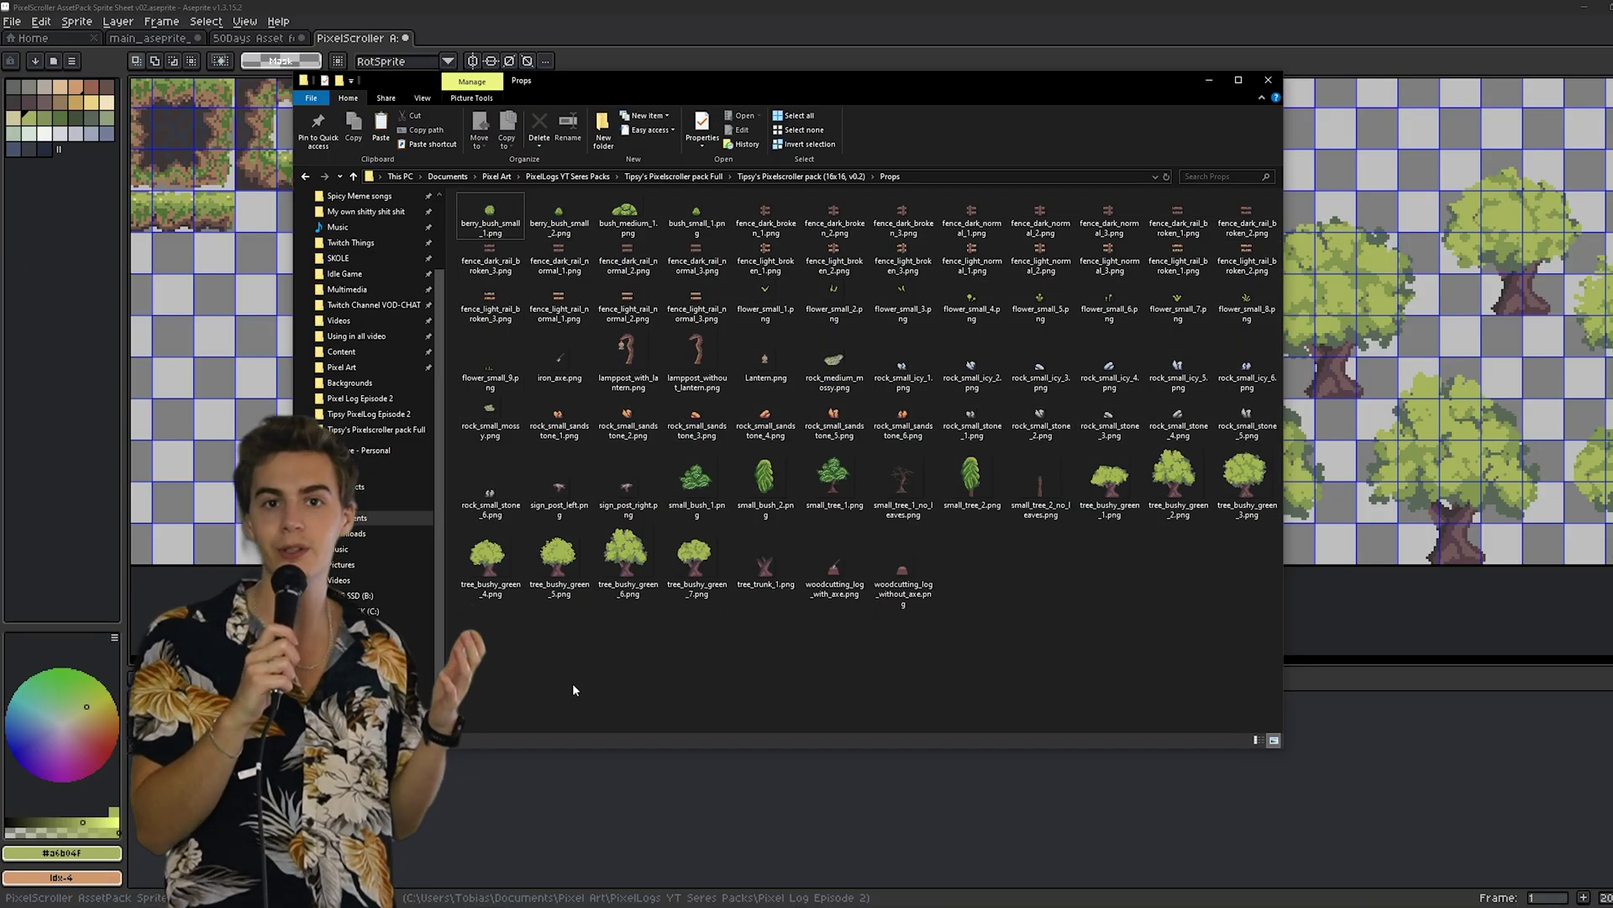